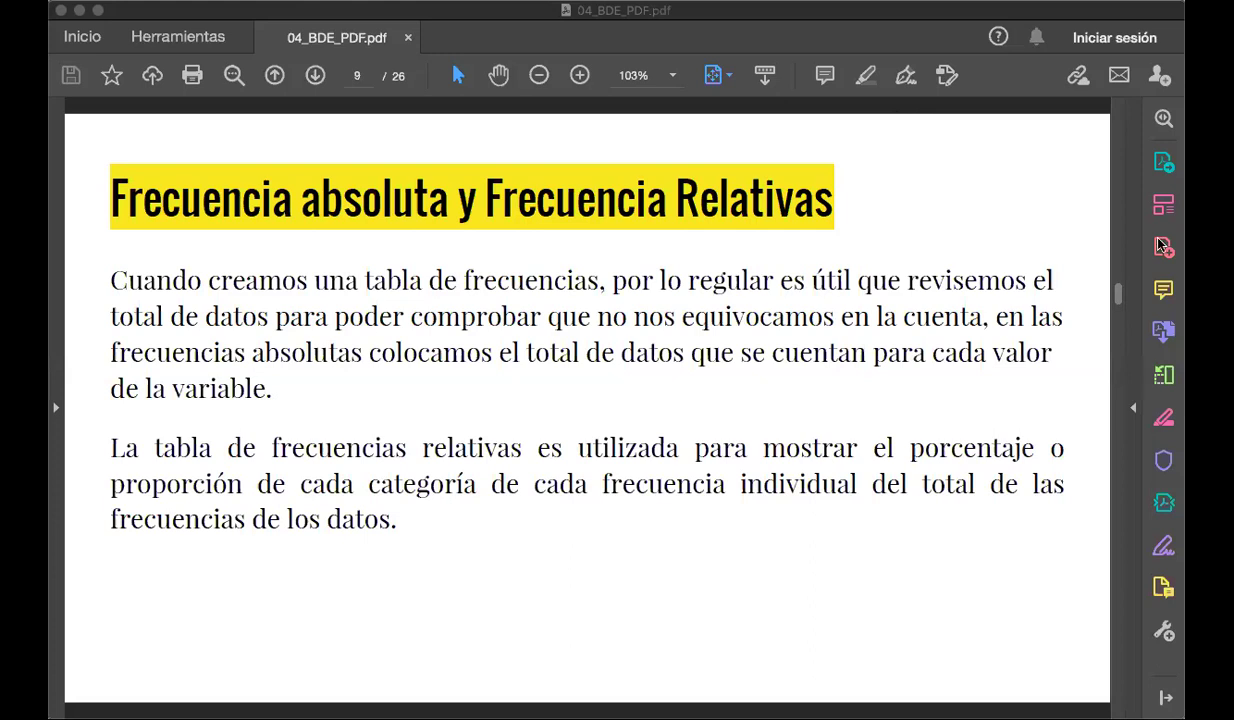
Page back to page 6 of 04_BDE_PDF.pdf, then scroll forward toward the litres-per-person table.
left_click(1118, 205)
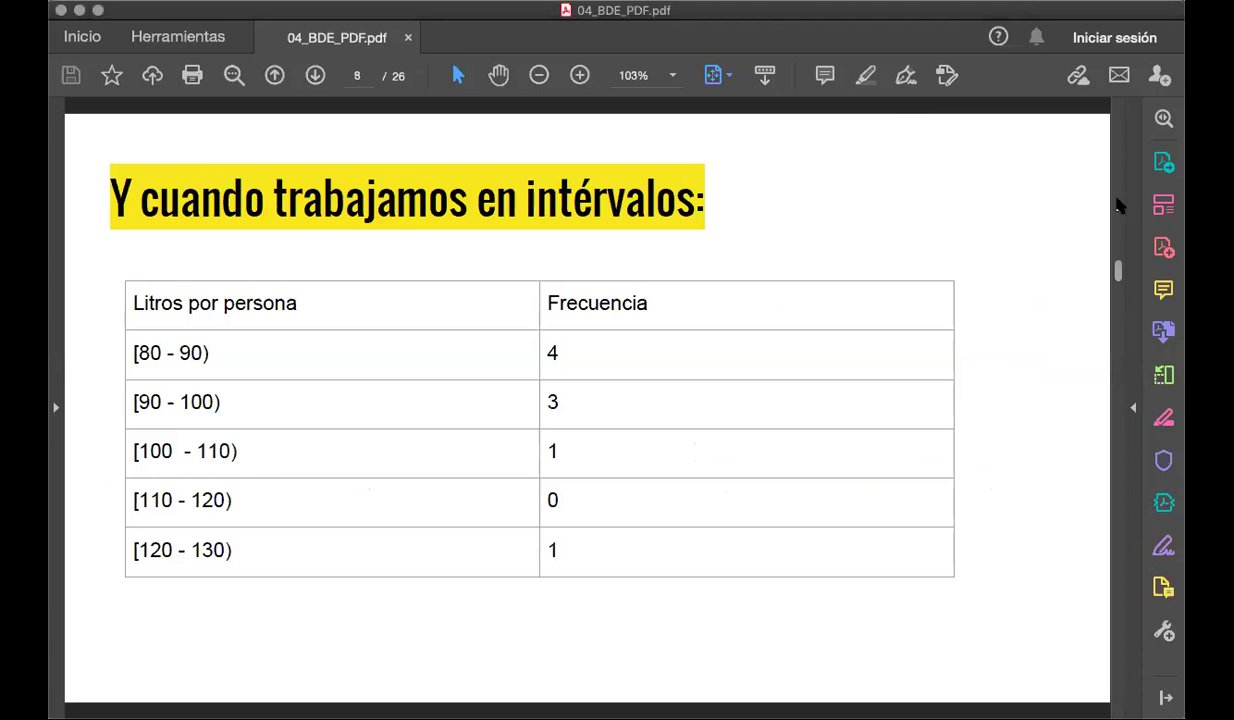
left_click(1118, 205)
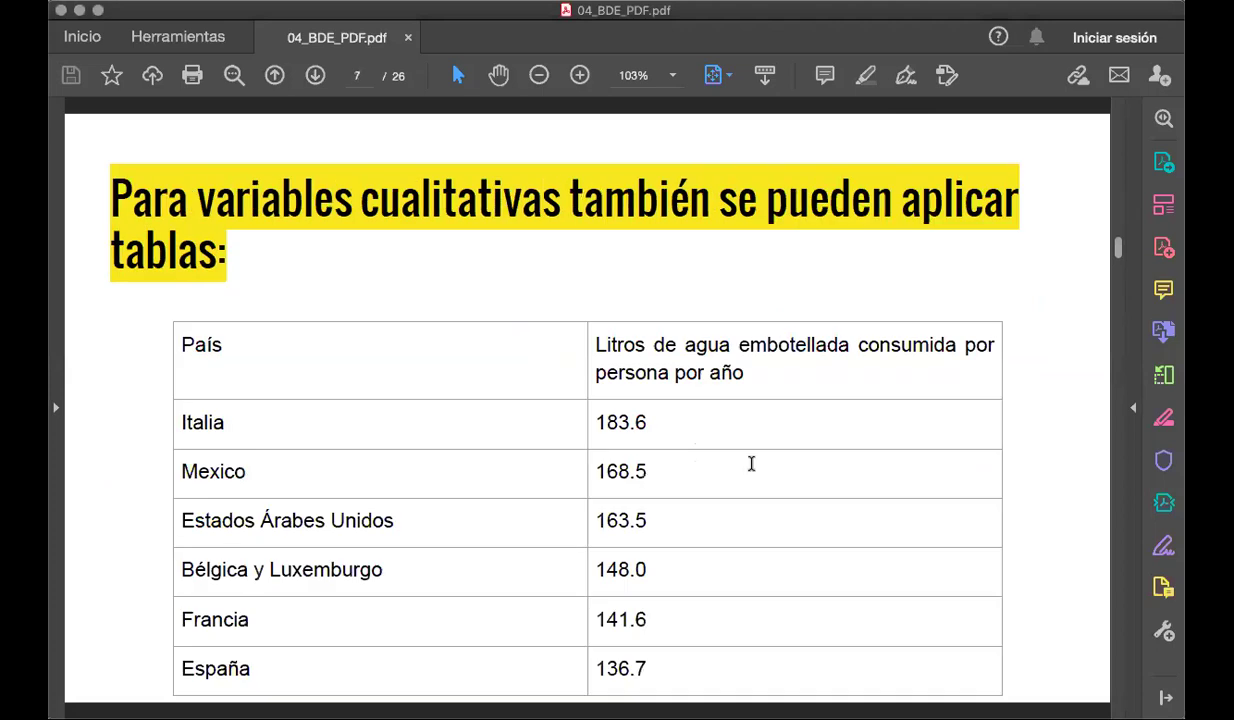
key("Left")
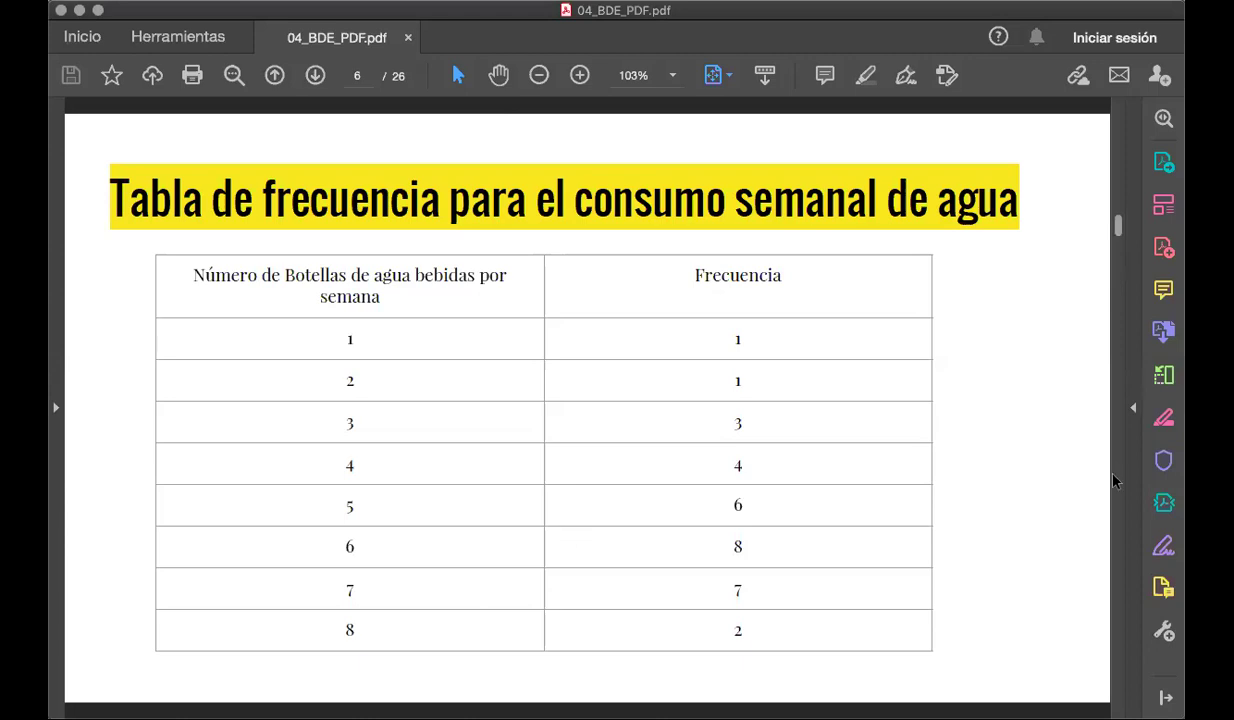
scroll(1116, 481, "down", 3)
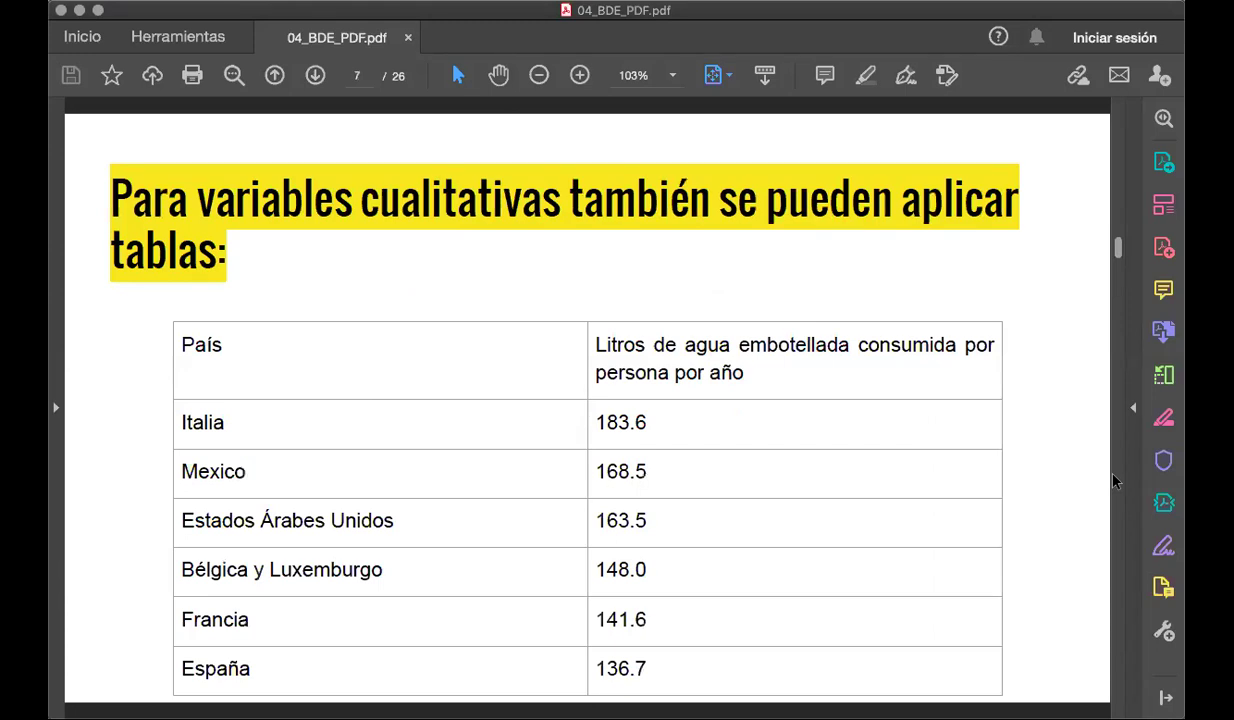
scroll(1116, 481, "down", 3)
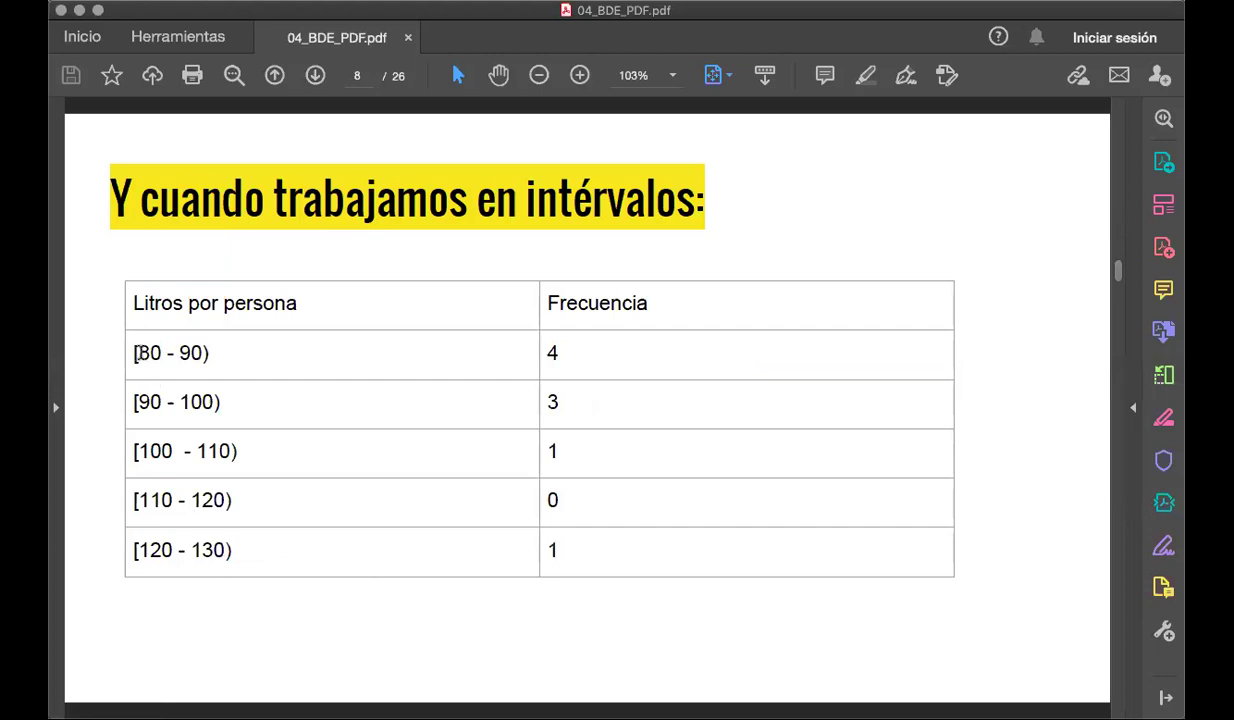
Draw two orange arrows at the [80 - 90) row and a long orange arrow beside the heading.
mouse_move(136, 352)
left_mouse_down()
mouse_move(200, 352)
mouse_move(150, 355)
left_mouse_up()
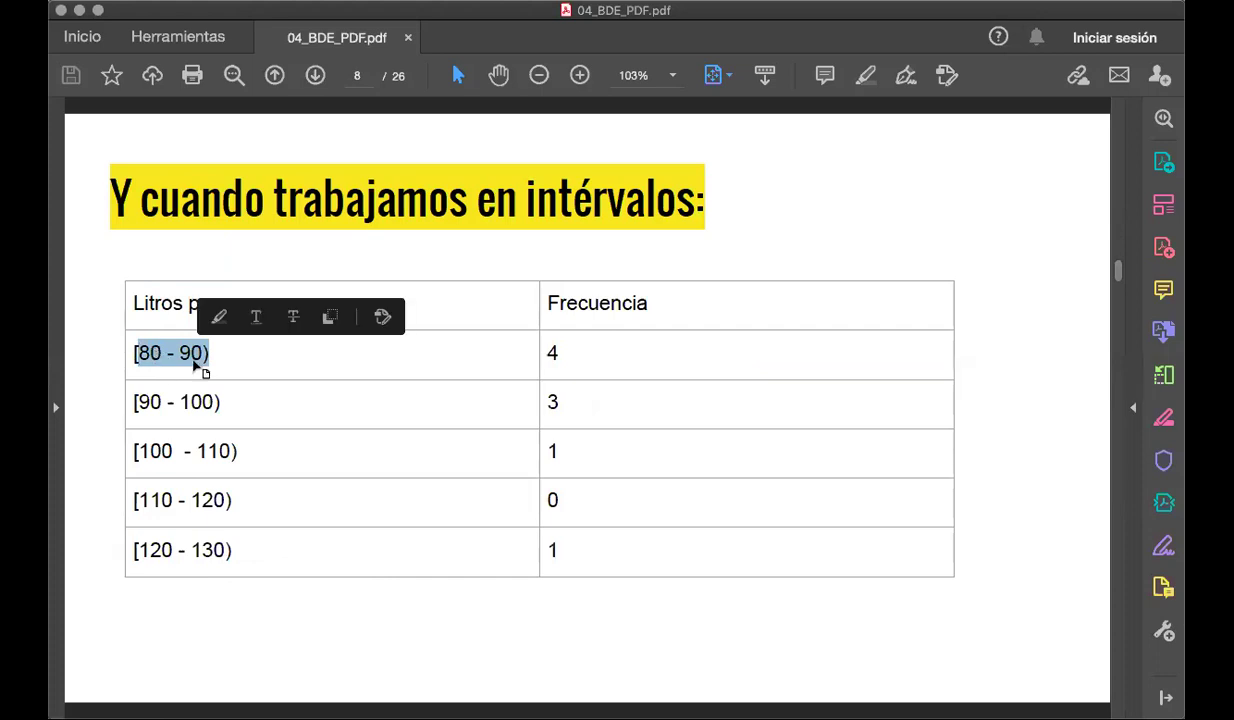
left_click(243, 373)
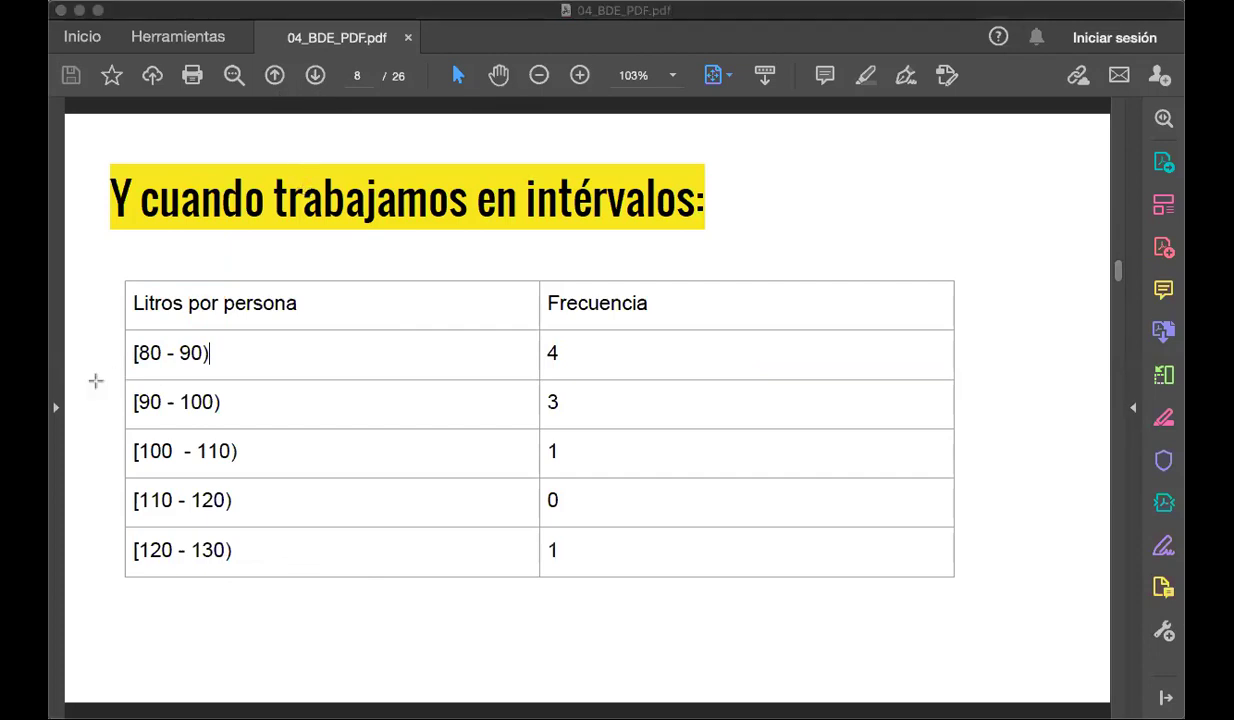
left_click_drag(86, 386, 126, 362)
left_click_drag(331, 354, 221, 355)
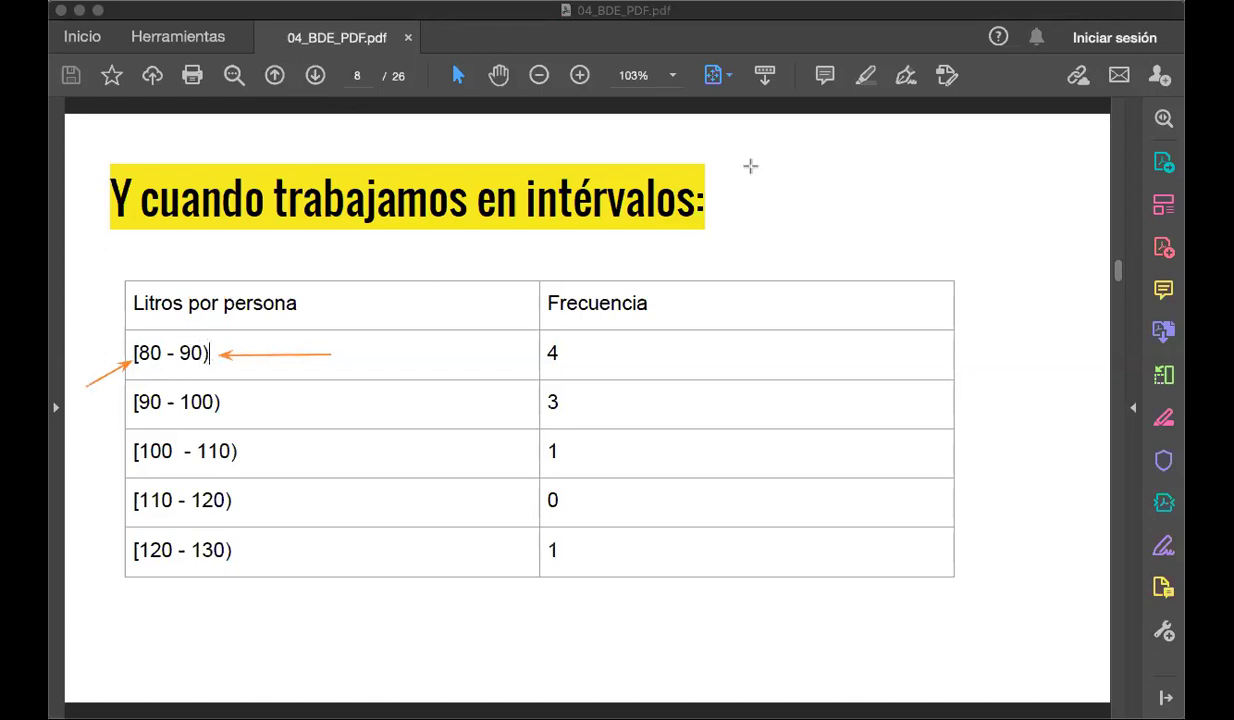
left_click_drag(751, 179, 931, 179)
left_click_drag(1016, 182, 1017, 180)
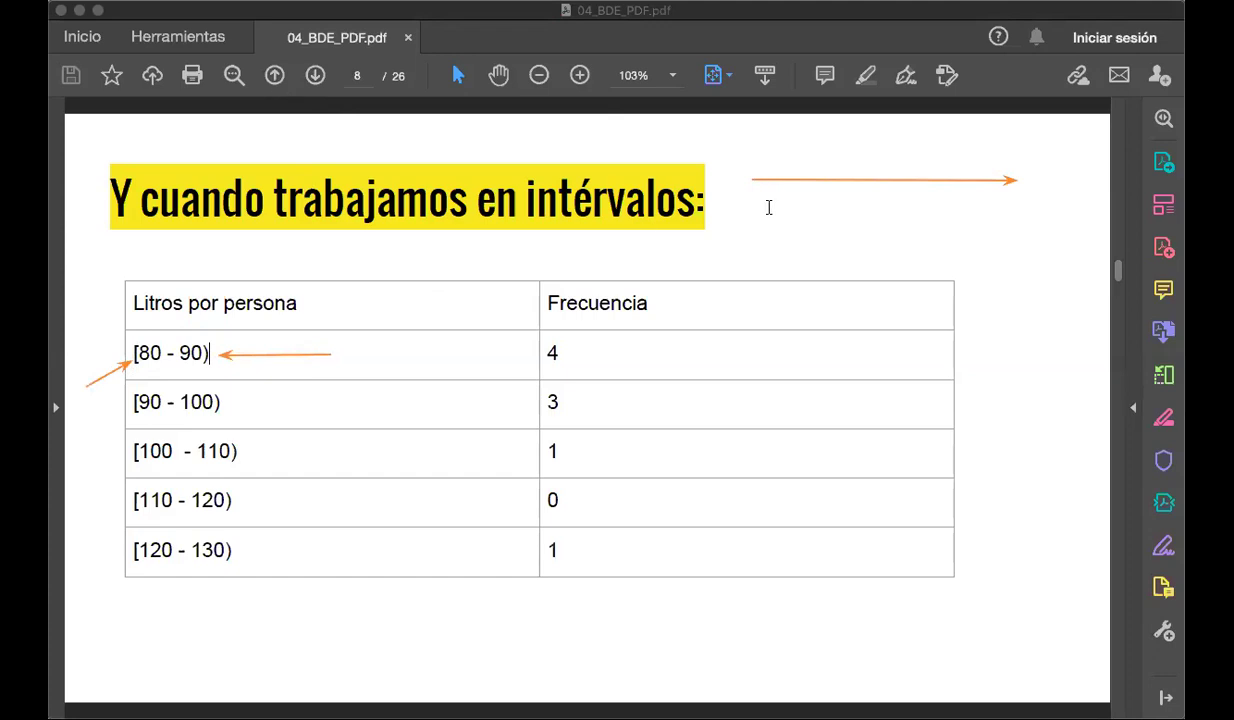
Add the green labels 1 2 3 4 5 6 beneath the orange arrow beside the heading.
left_click(921, 237)
type("1    2    3    4 5 6")
left_click(910, 126)
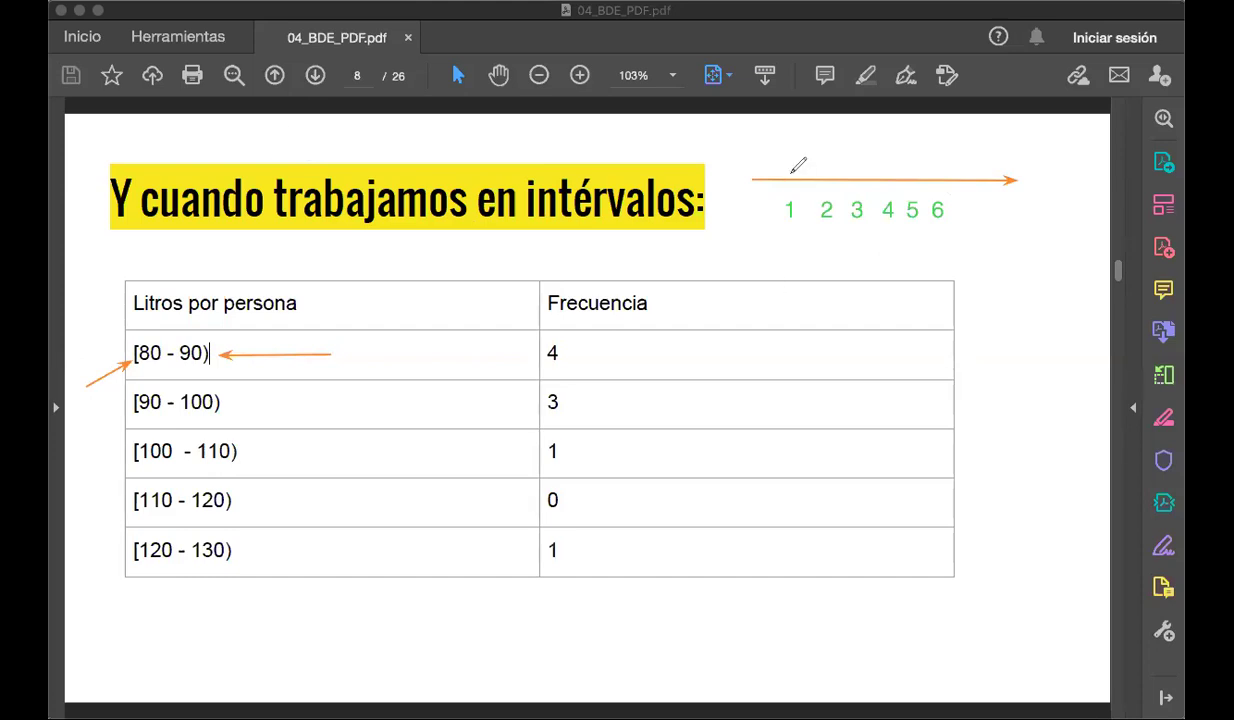
Draw tick marks on the number line above 1, 2, 3, 5 and 6.
left_click_drag(791, 174, 791, 185)
left_click_drag(827, 174, 854, 198)
key("ctrl+z")
mouse_move(857, 174)
left_mouse_down()
mouse_move(857, 185)
mouse_move(889, 186)
left_mouse_up()
left_click_drag(913, 174, 913, 186)
left_click_drag(940, 174, 940, 187)
Sketch a filled dot at 1 and join it with a stroke to an open circle at 3.
left_click_drag(782, 170, 801, 157)
left_click_drag(800, 157, 819, 164)
key("ctrl+z")
mouse_move(799, 160)
left_mouse_down()
mouse_move(858, 156)
mouse_move(850, 165)
left_mouse_up()
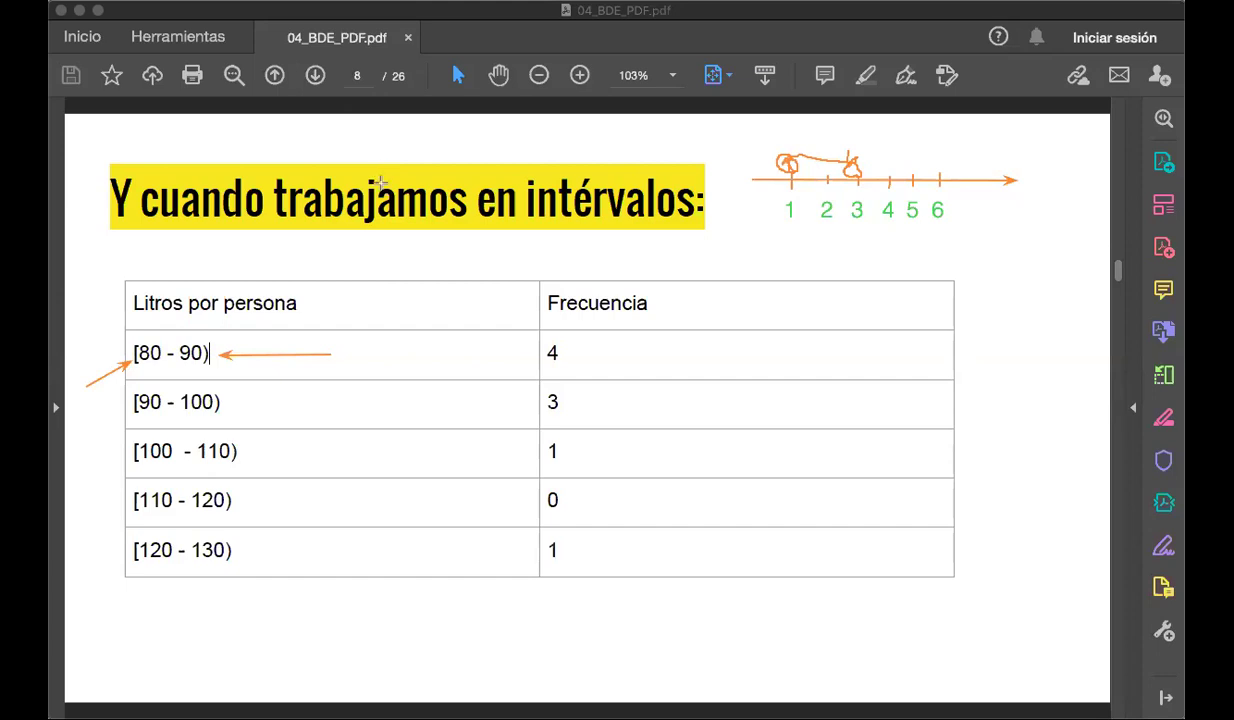
left_click_drag(781, 158, 785, 170)
left_click_drag(783, 158, 790, 170)
left_click_drag(789, 163, 786, 164)
left_click_drag(833, 221, 828, 216)
left_click_drag(848, 151, 851, 166)
Add a green 110 text label below the interval table.
left_click(597, 612)
type("110")
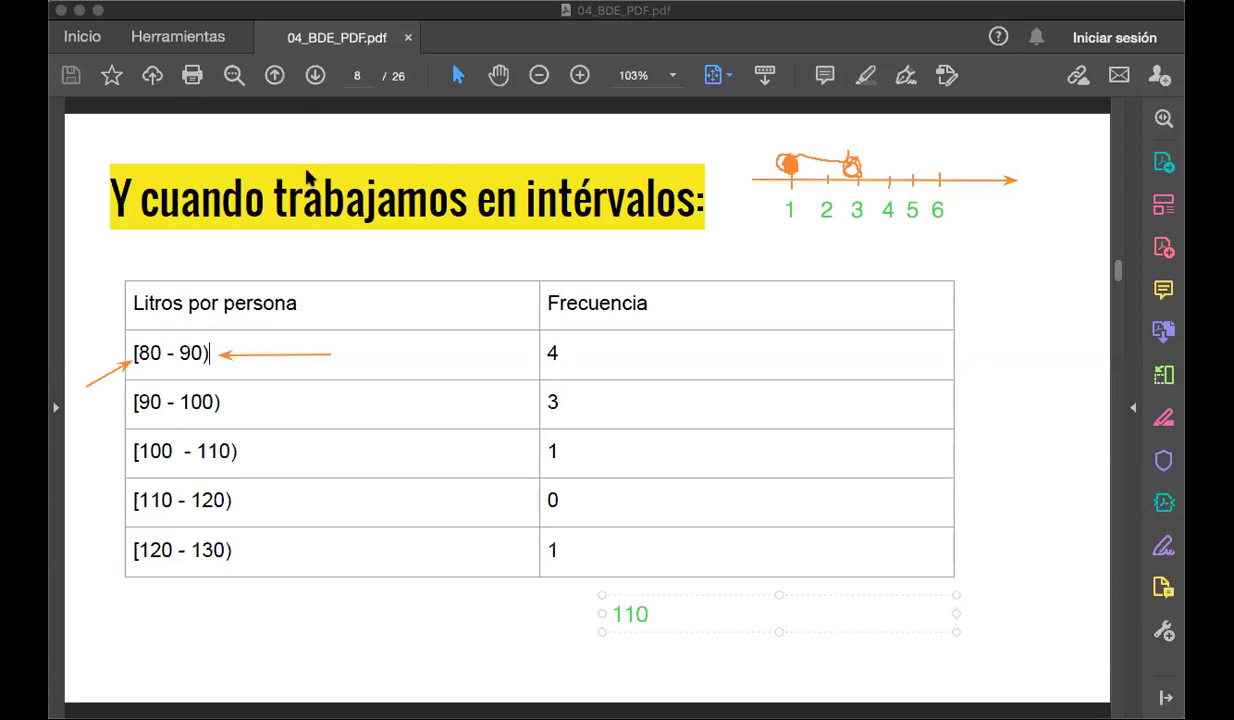
left_click(430, 441)
Move the 110 label into the [110 - 120) row and deselect it.
left_click_drag(639, 605, 428, 507)
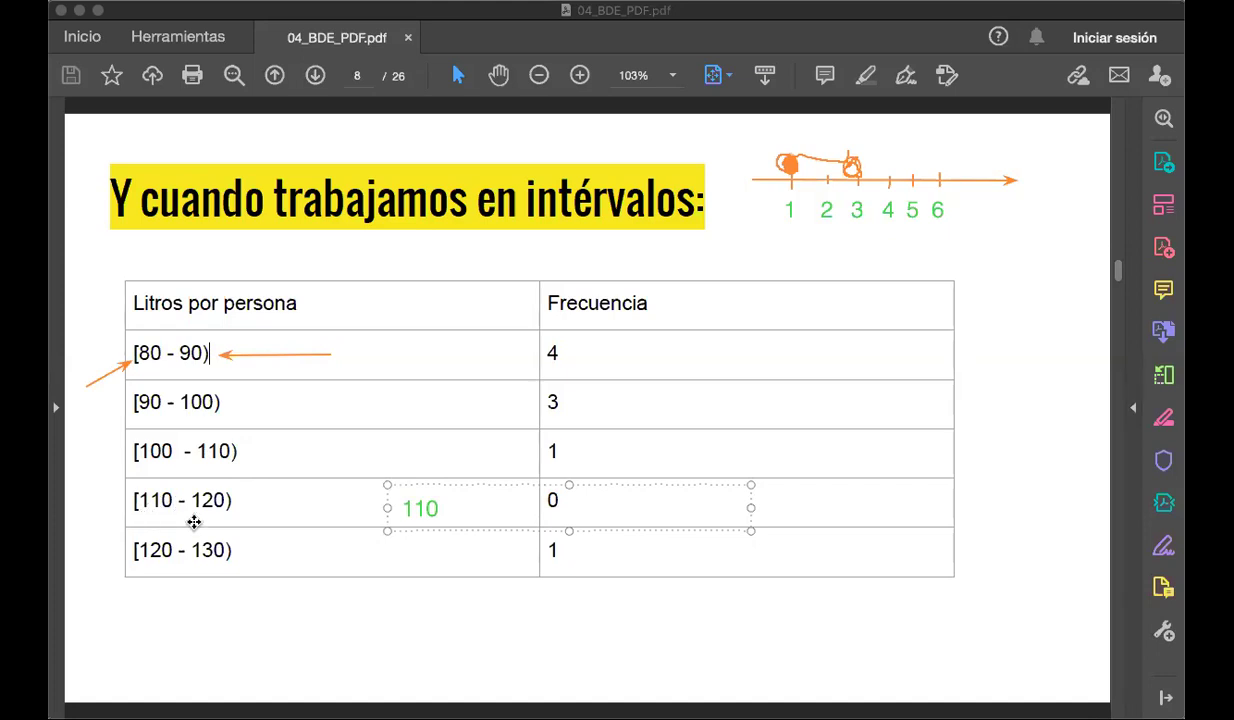
left_click_drag(433, 502, 364, 502)
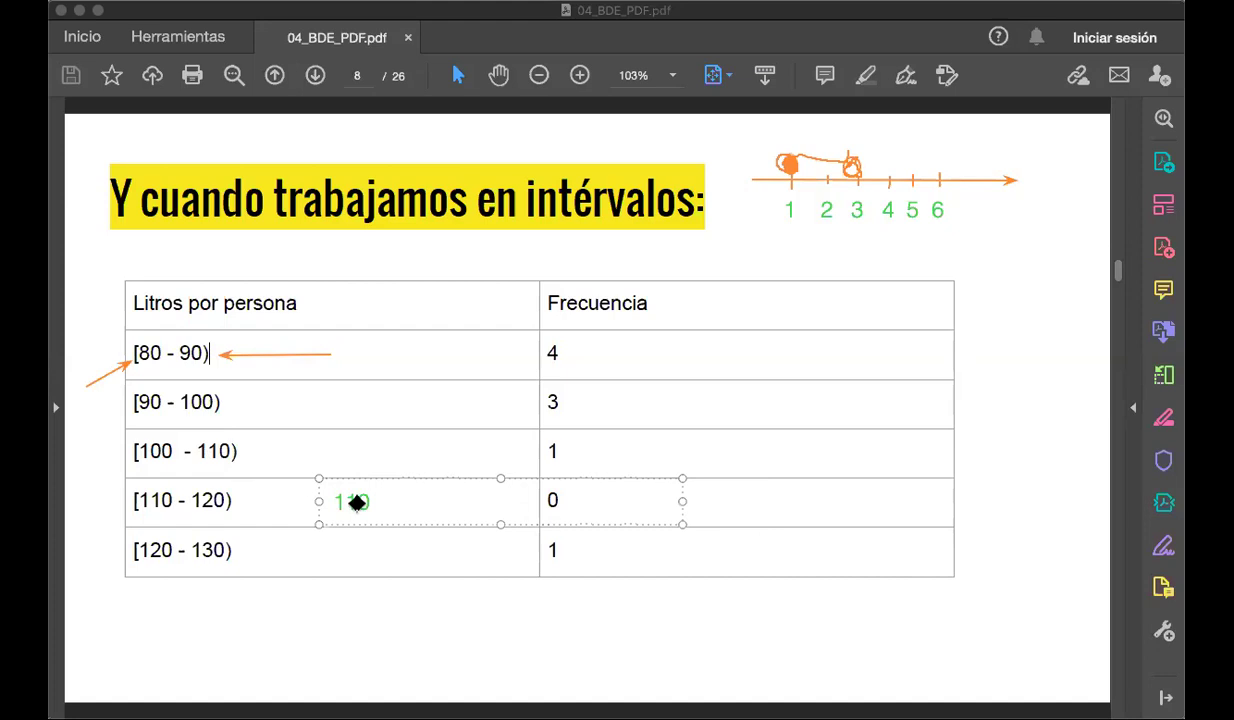
left_click_drag(357, 502, 375, 461)
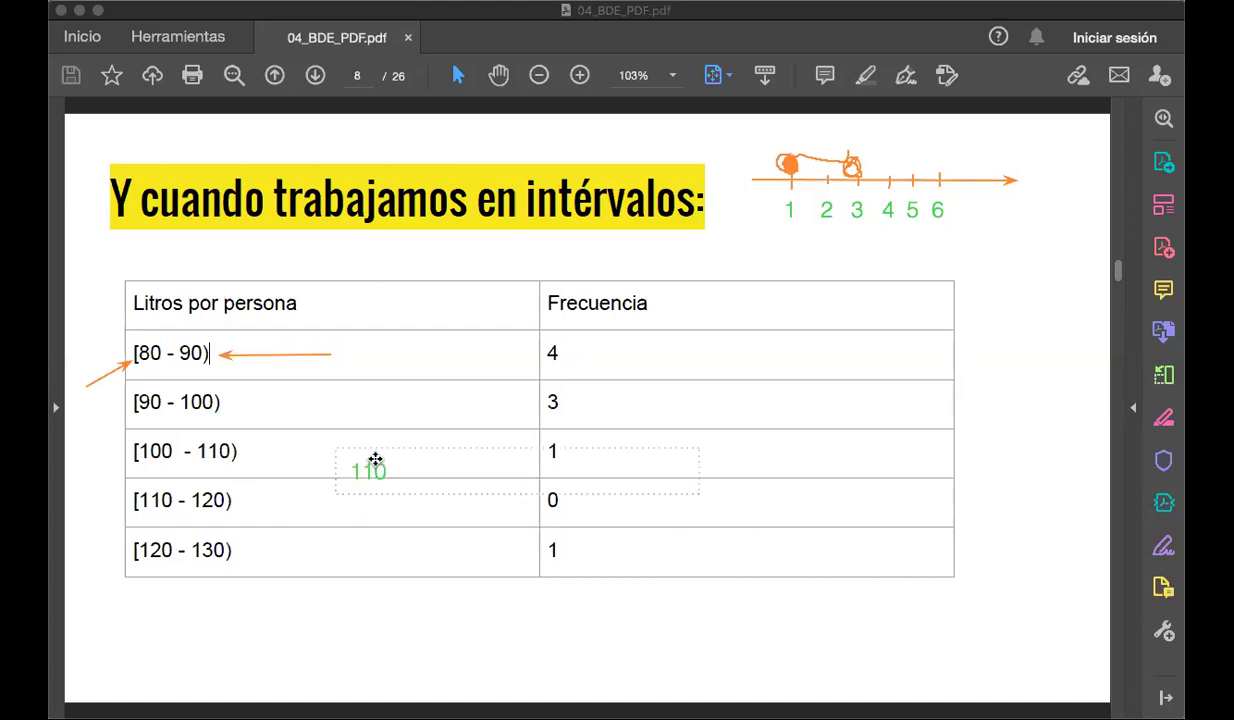
key("ctrl+z")
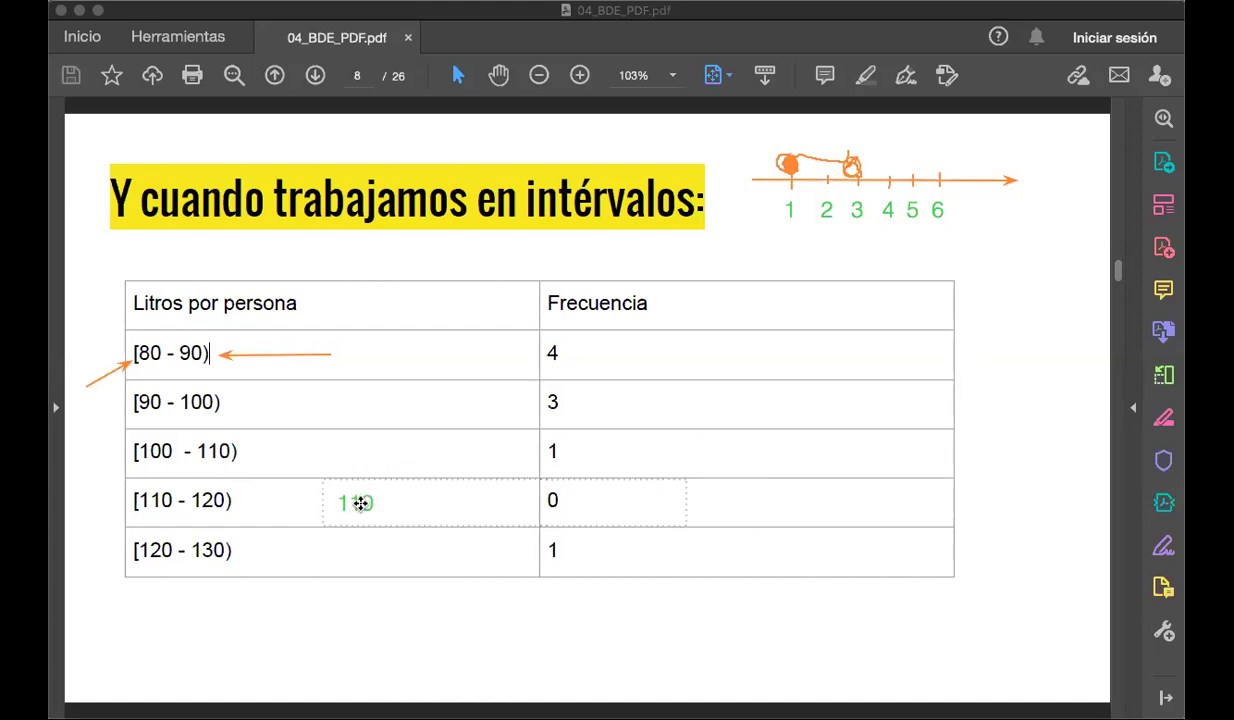
key("ctrl+shift+z")
key("ctrl+z")
left_click(371, 503)
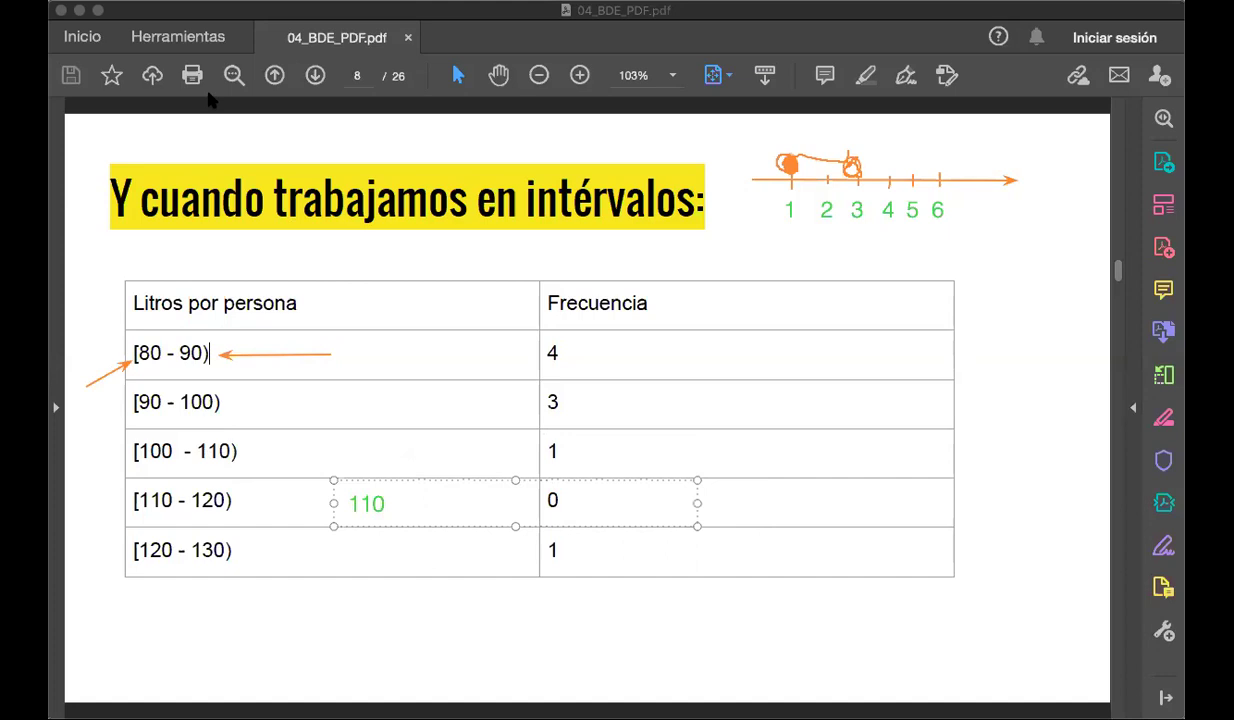
key("Escape")
key("Escape")
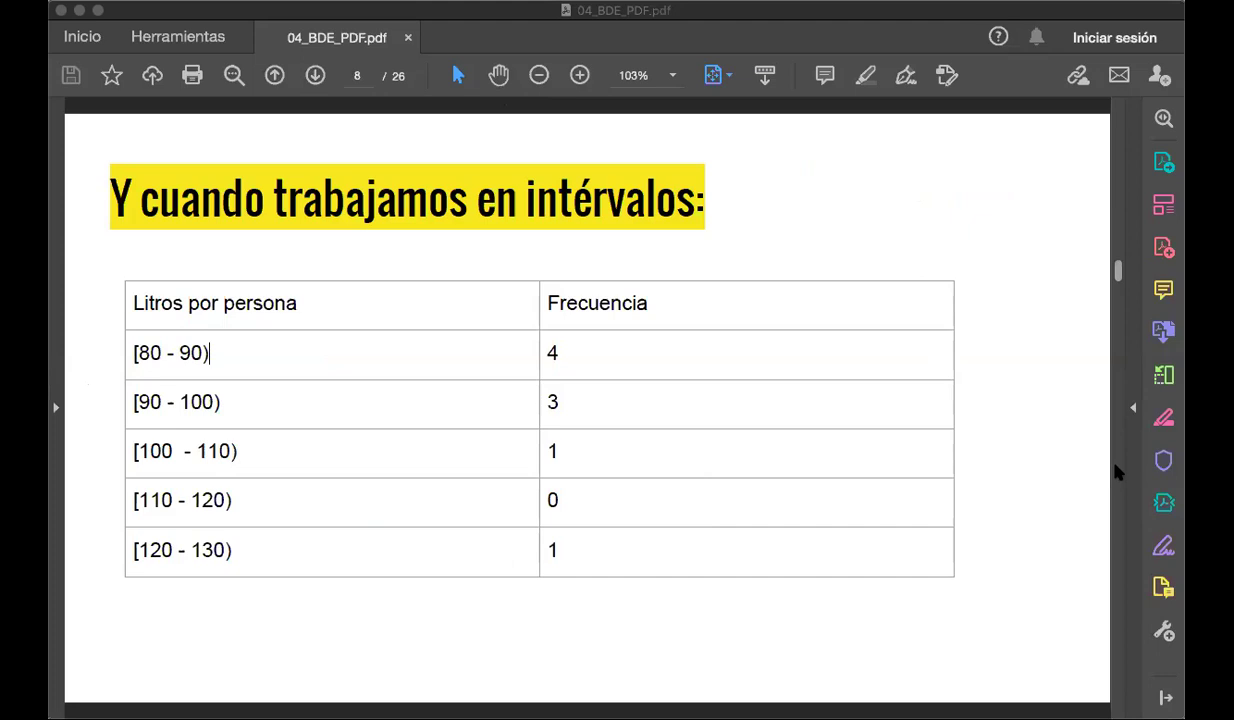
Scroll down from page 8 toward the antibiotic example on page 10.
scroll(1118, 472, "down", 2)
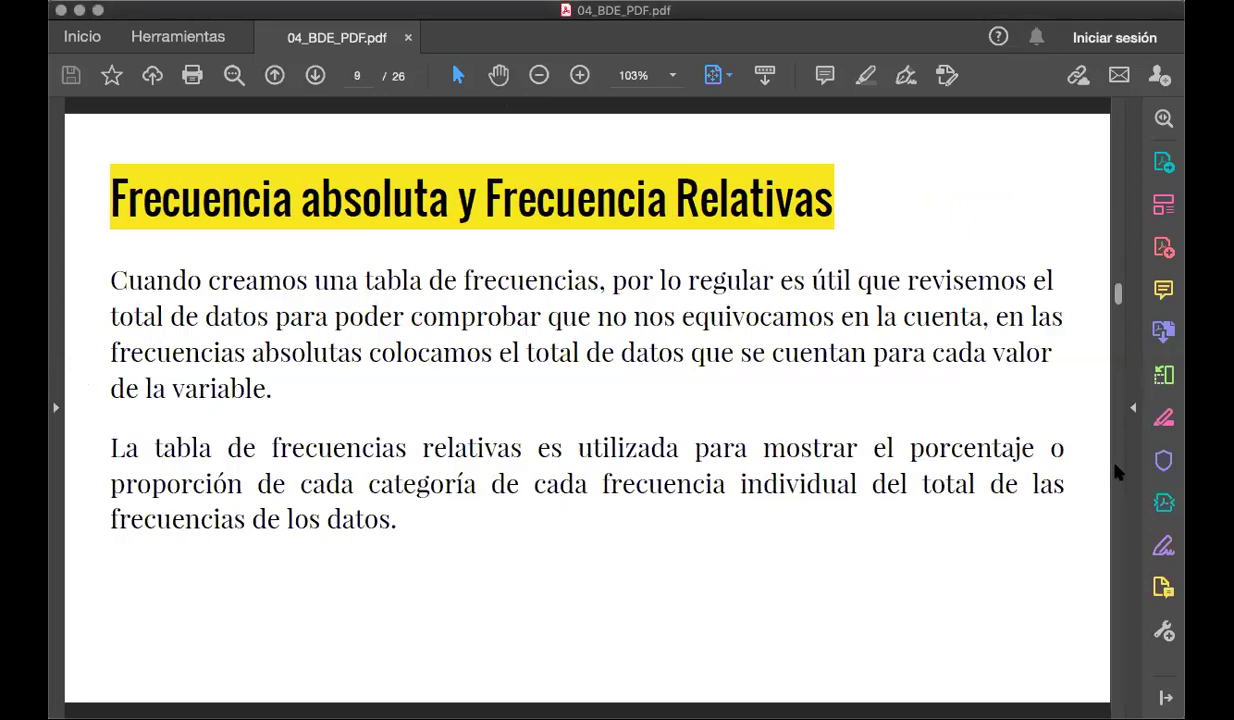
scroll(1118, 472, "down", 2)
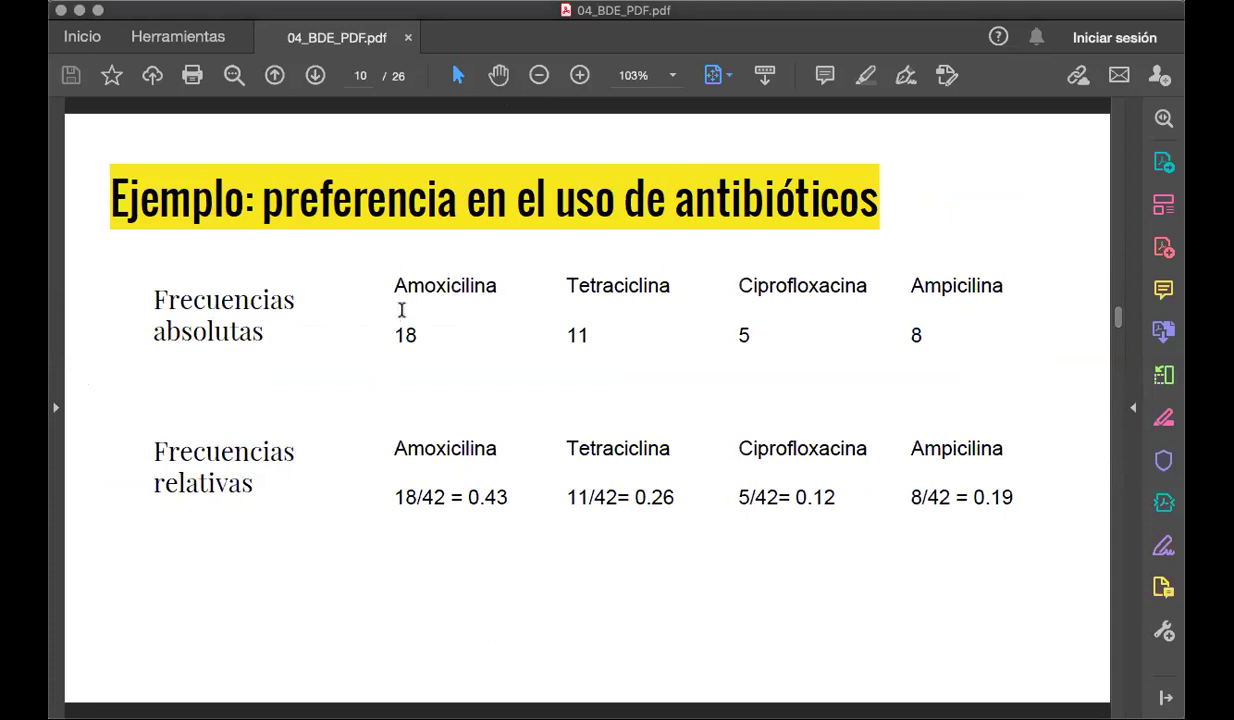
Highlight 'relativas' and 0.43, then place an empty text box below 18/42 = 0.43.
left_click(149, 475)
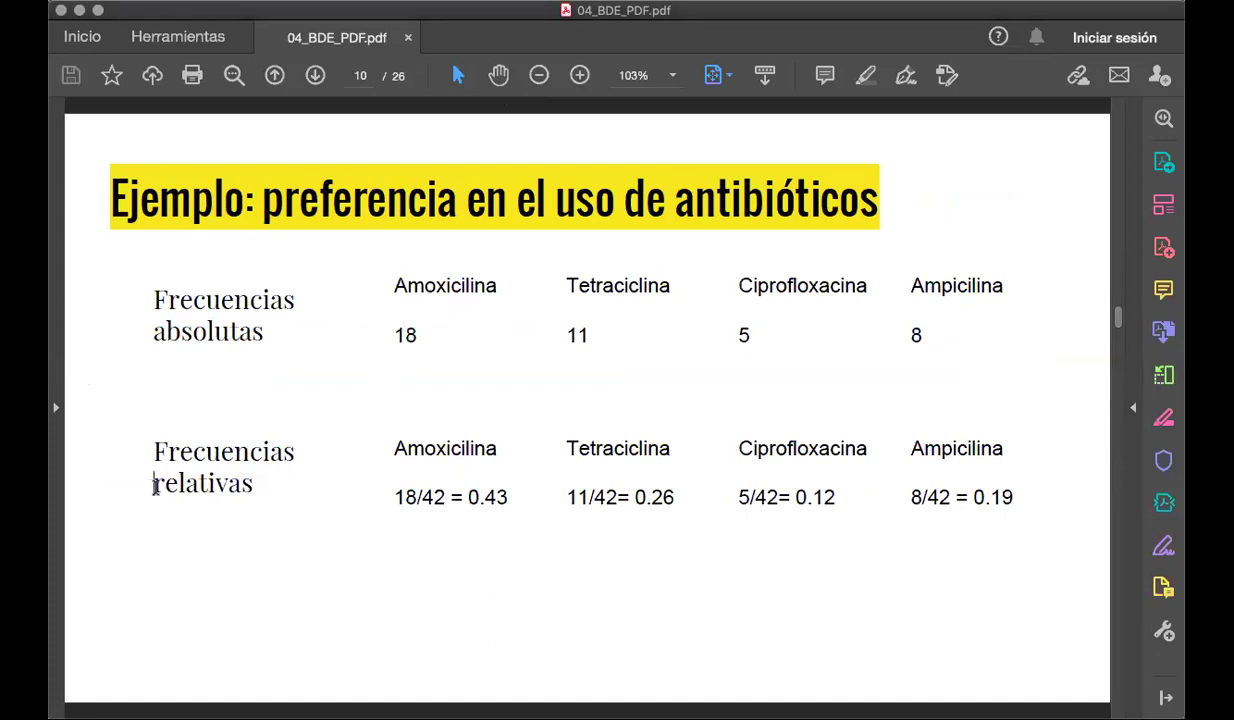
double_click(255, 496)
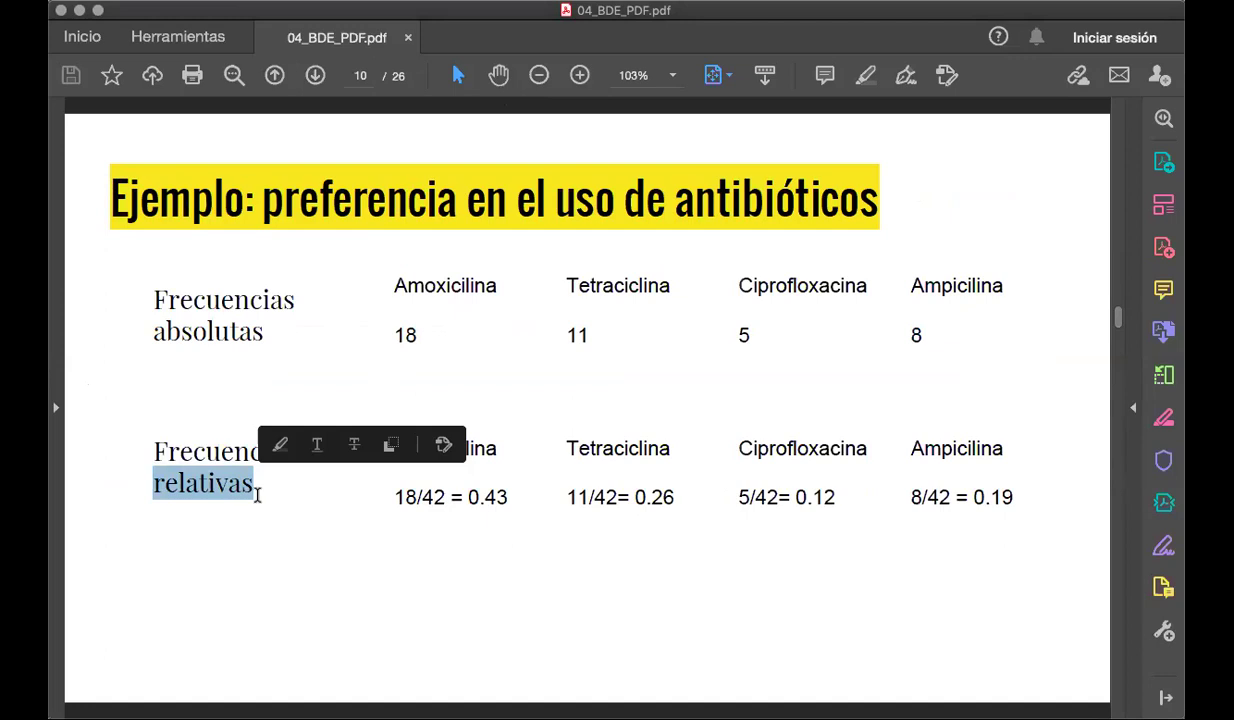
left_click(501, 485)
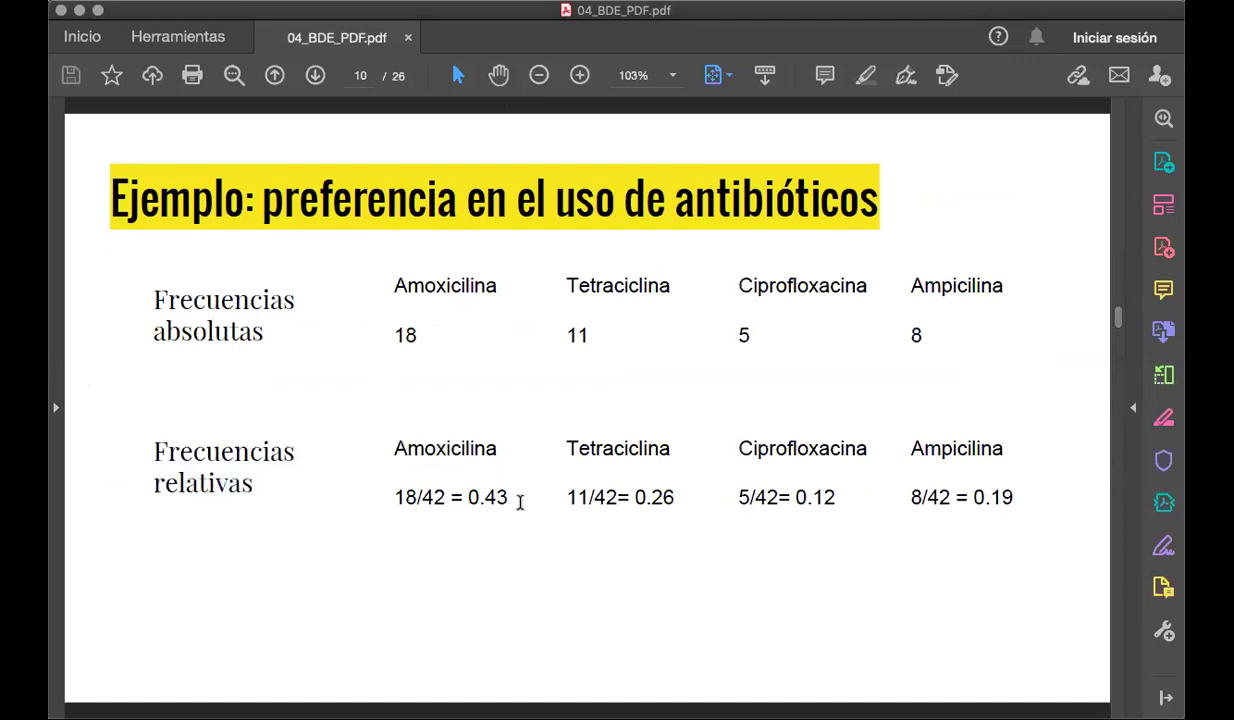
left_click_drag(468, 492, 520, 502)
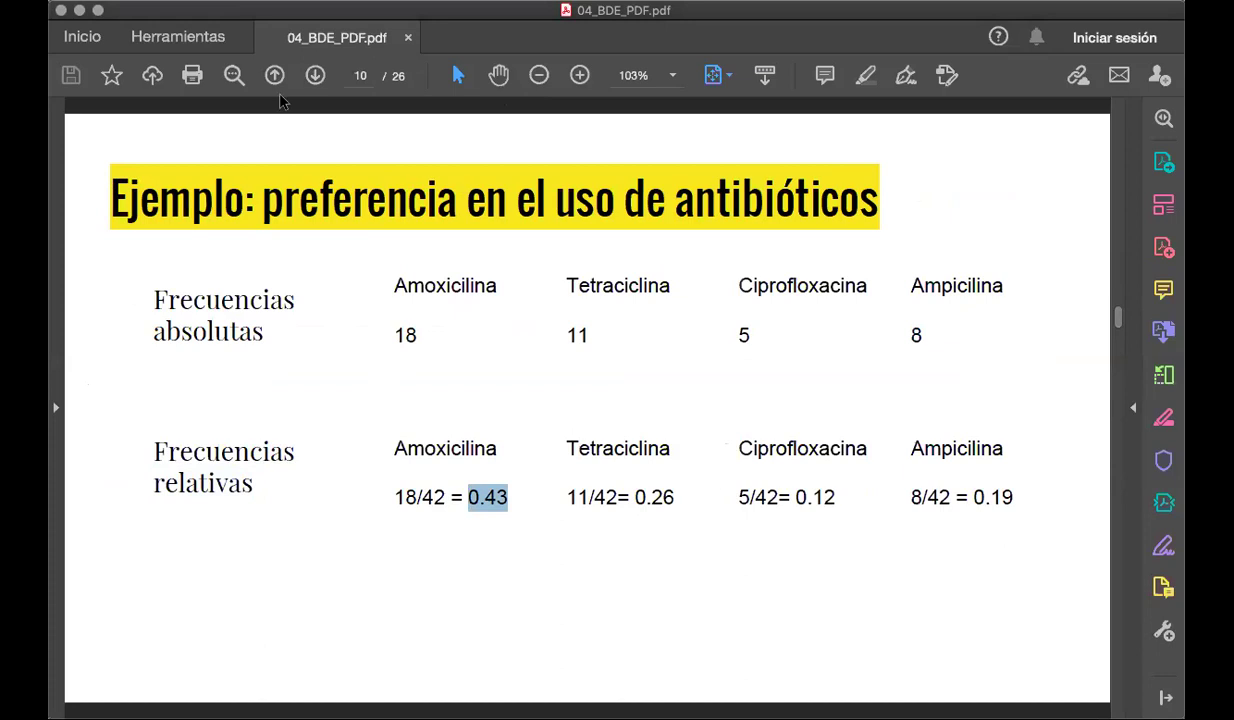
left_click(403, 546)
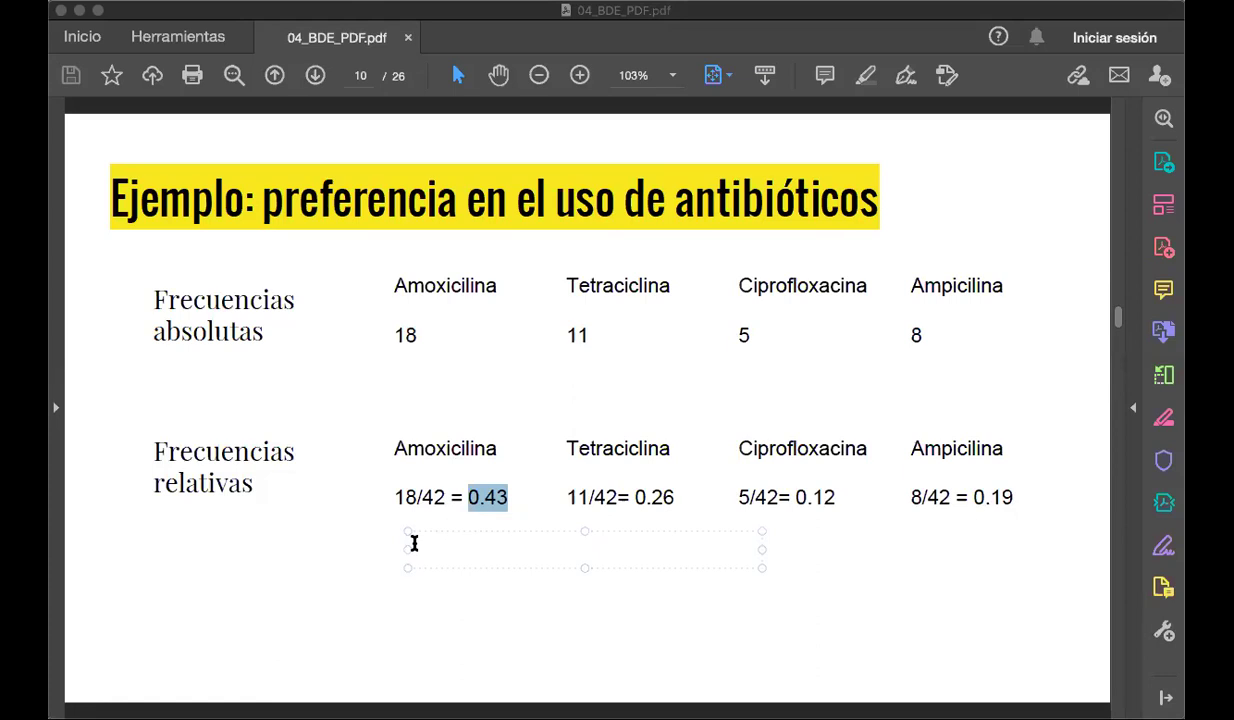
Enter 43% in the new text box and add 26% beside it, discarding a stray empty box.
type("43%")
left_click(631, 640)
left_click(601, 540)
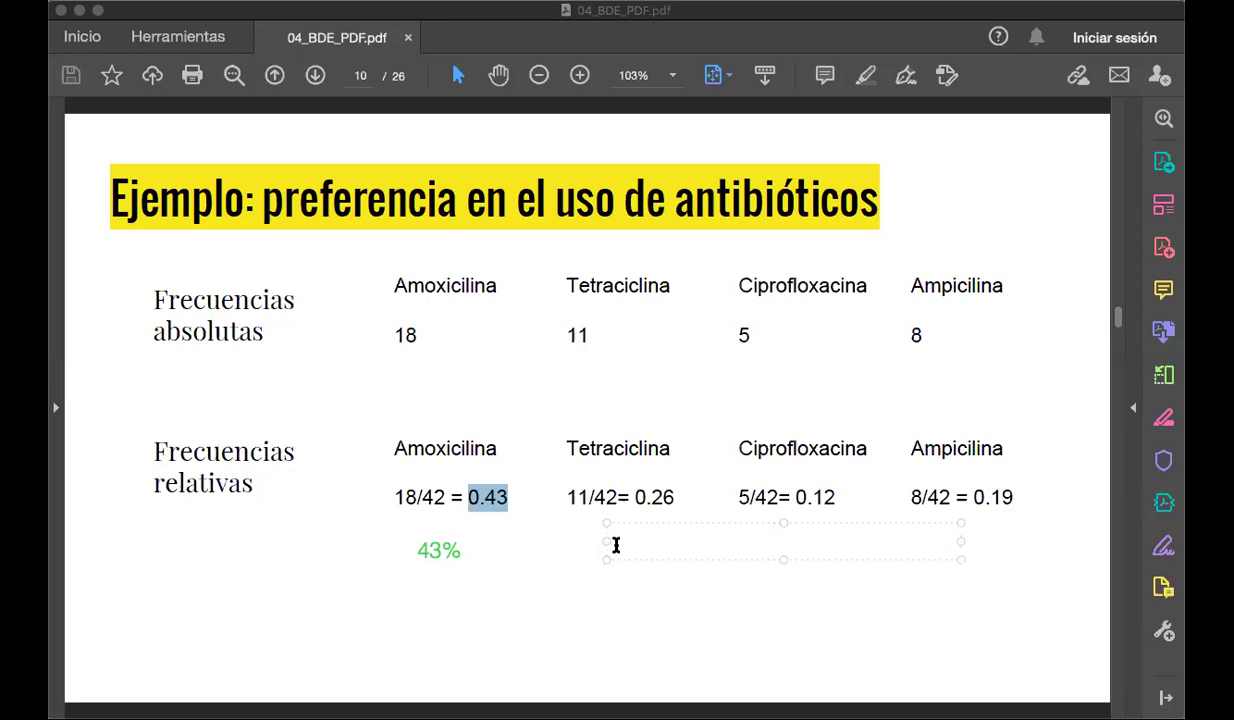
type("26%")
left_click(775, 540)
left_click(771, 534)
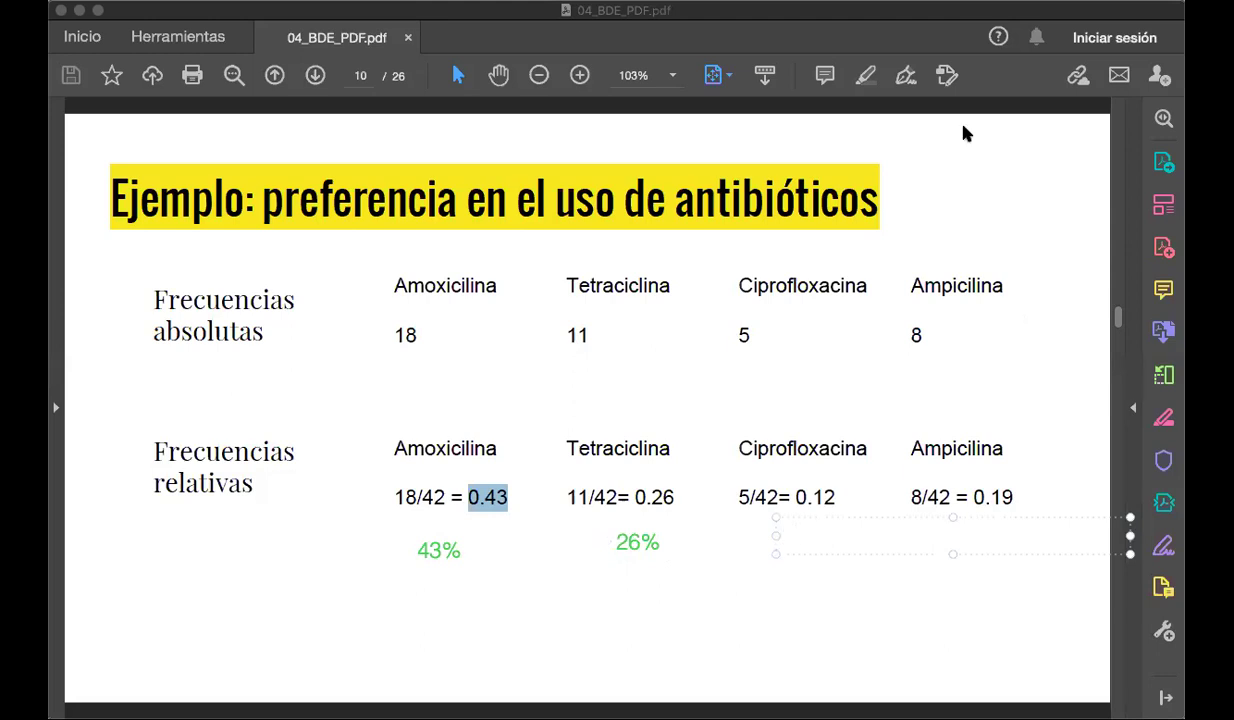
left_click(270, 118)
Add green notes 12% below 5/42= 0.12 and 19% below 8/42 = 0.19.
left_click(769, 540)
type("12%")
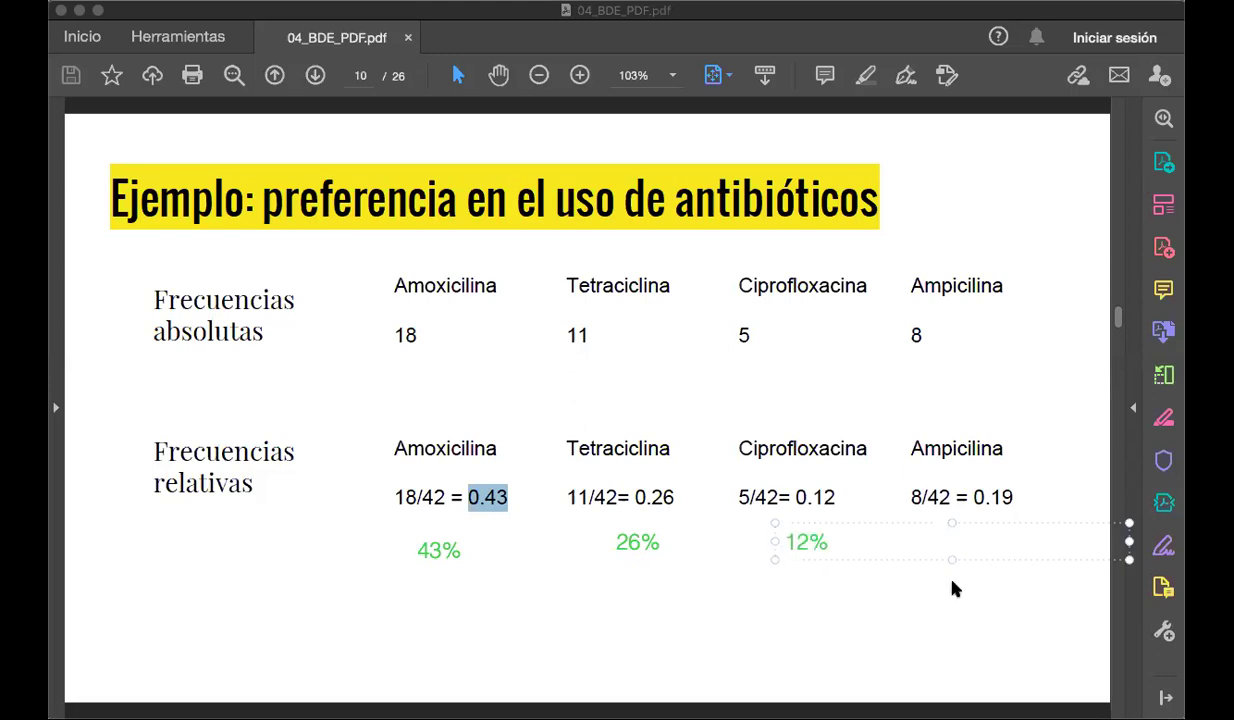
left_click(958, 536)
left_click(958, 536)
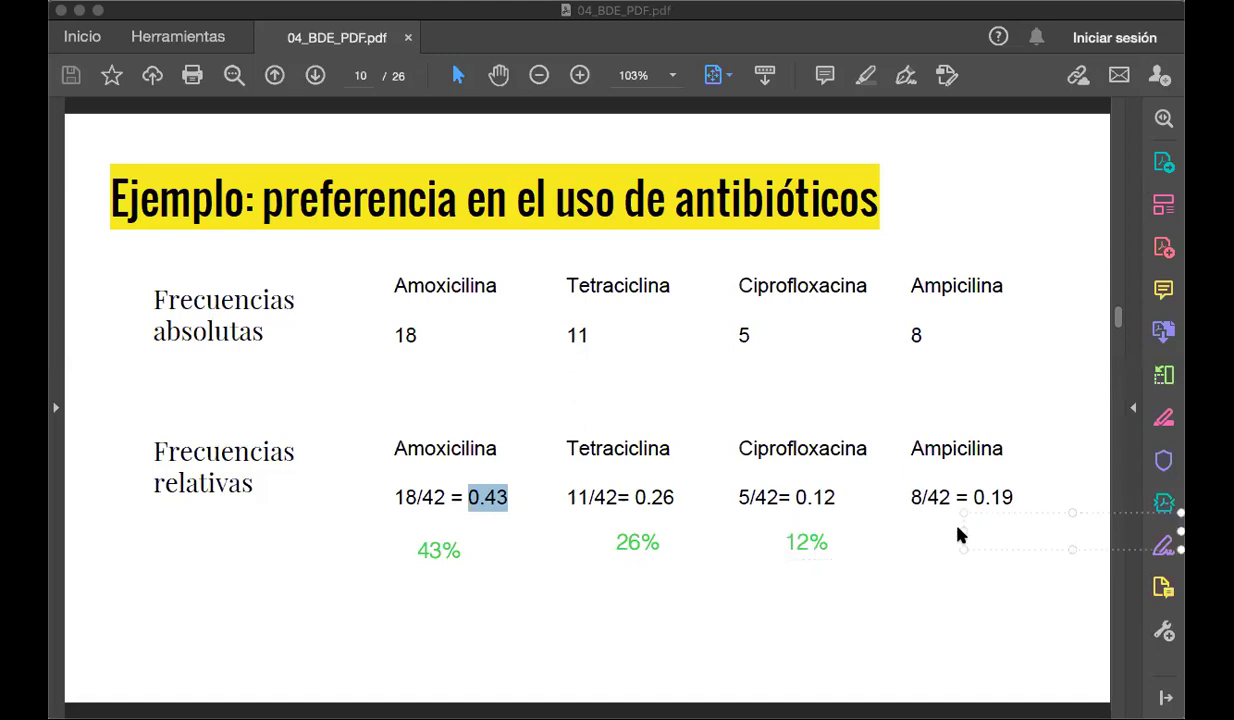
type("19")
type("%")
left_click(978, 580)
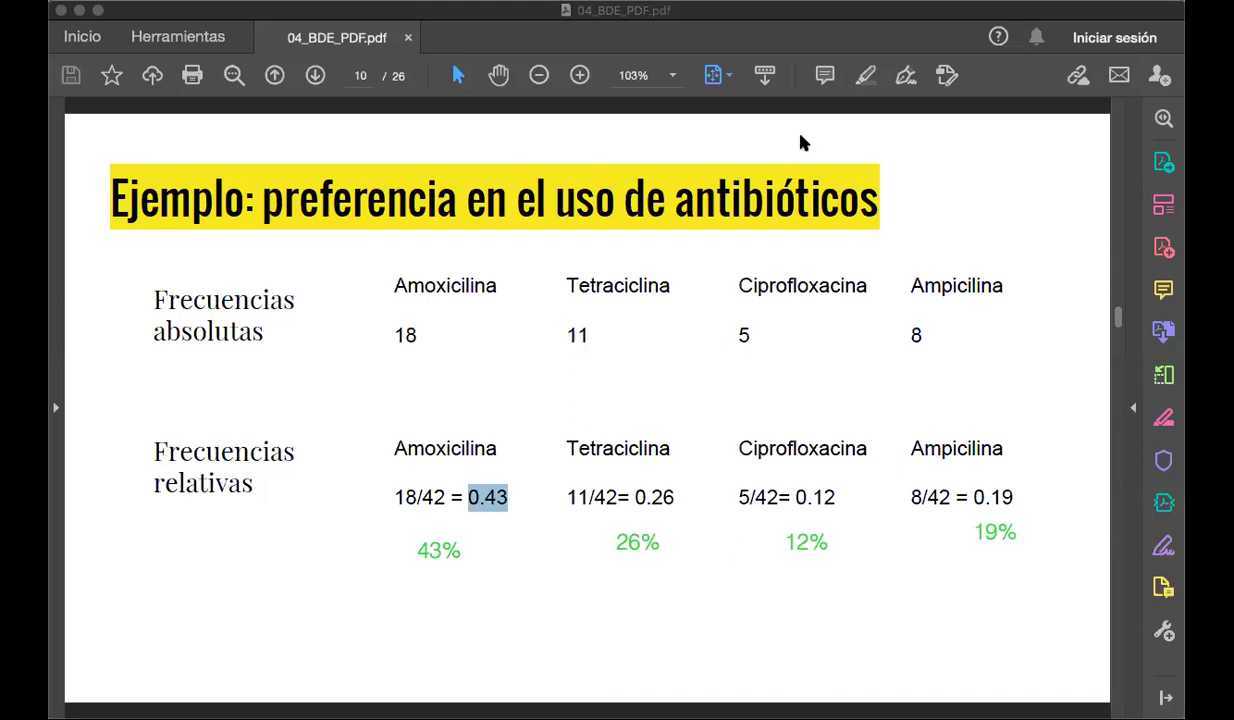
Advance to page 12, 'Veamos un ejemplo con la tabla comleta'.
left_click(1115, 441)
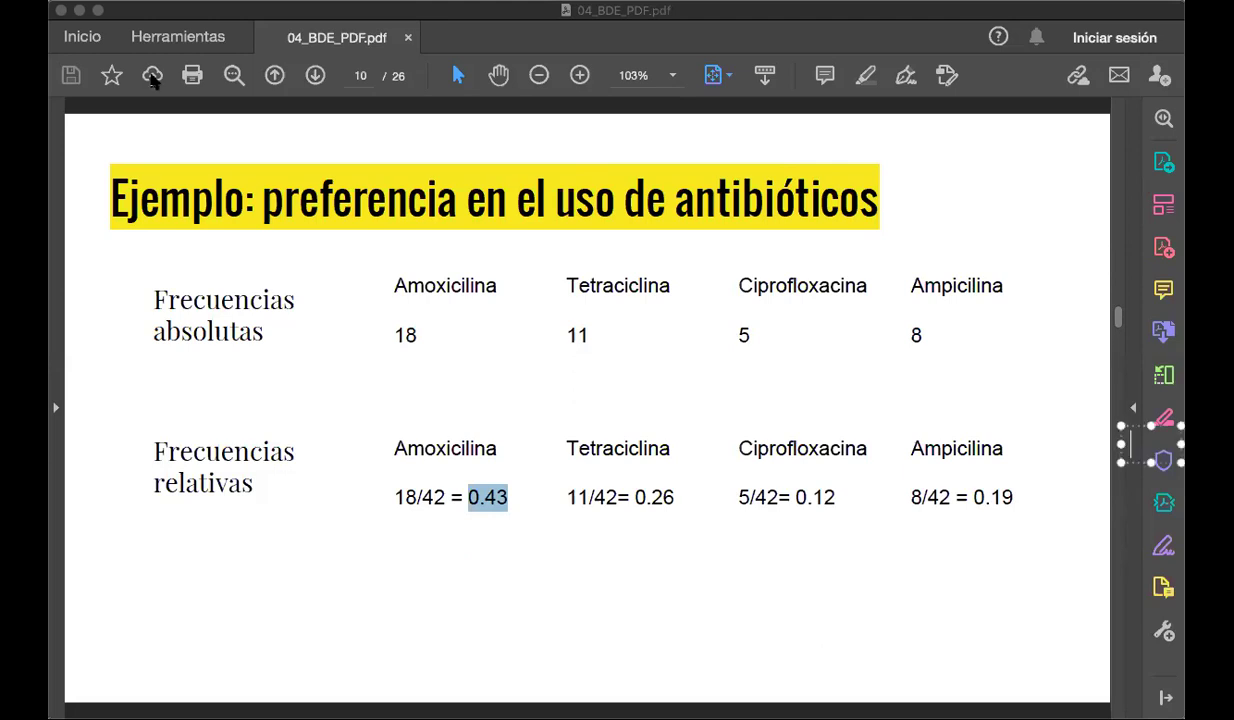
left_click(1116, 392)
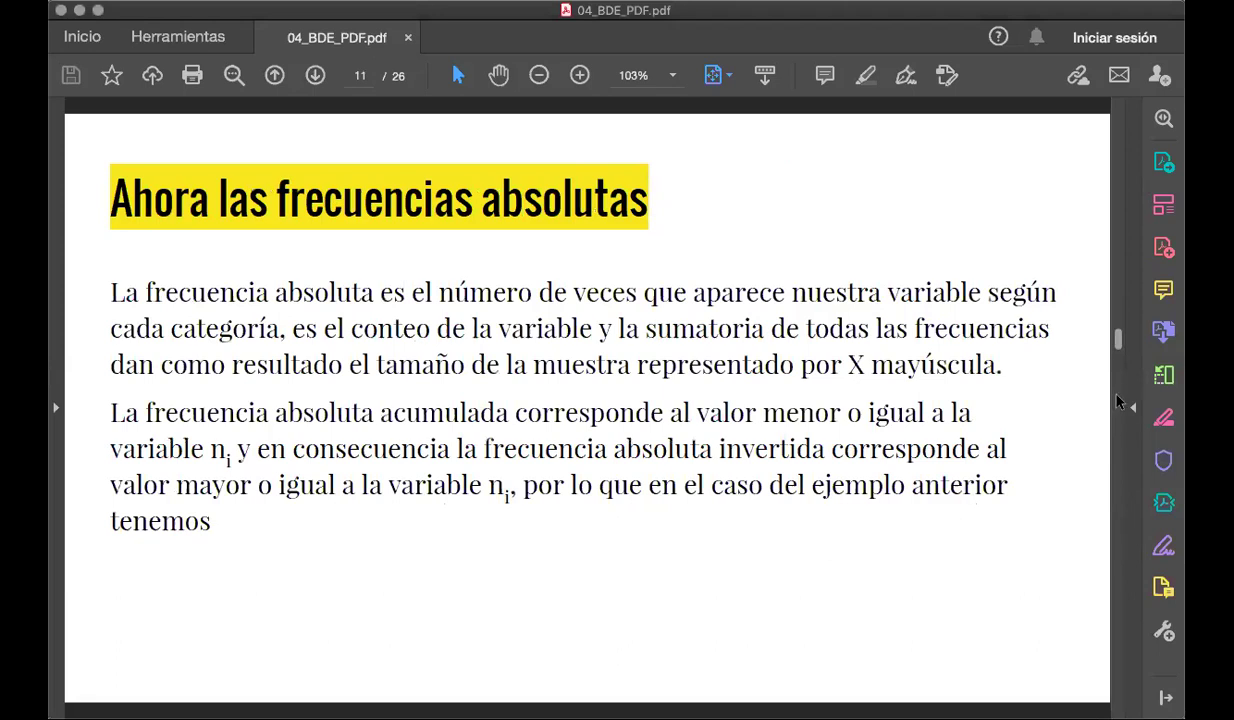
left_click(1120, 424)
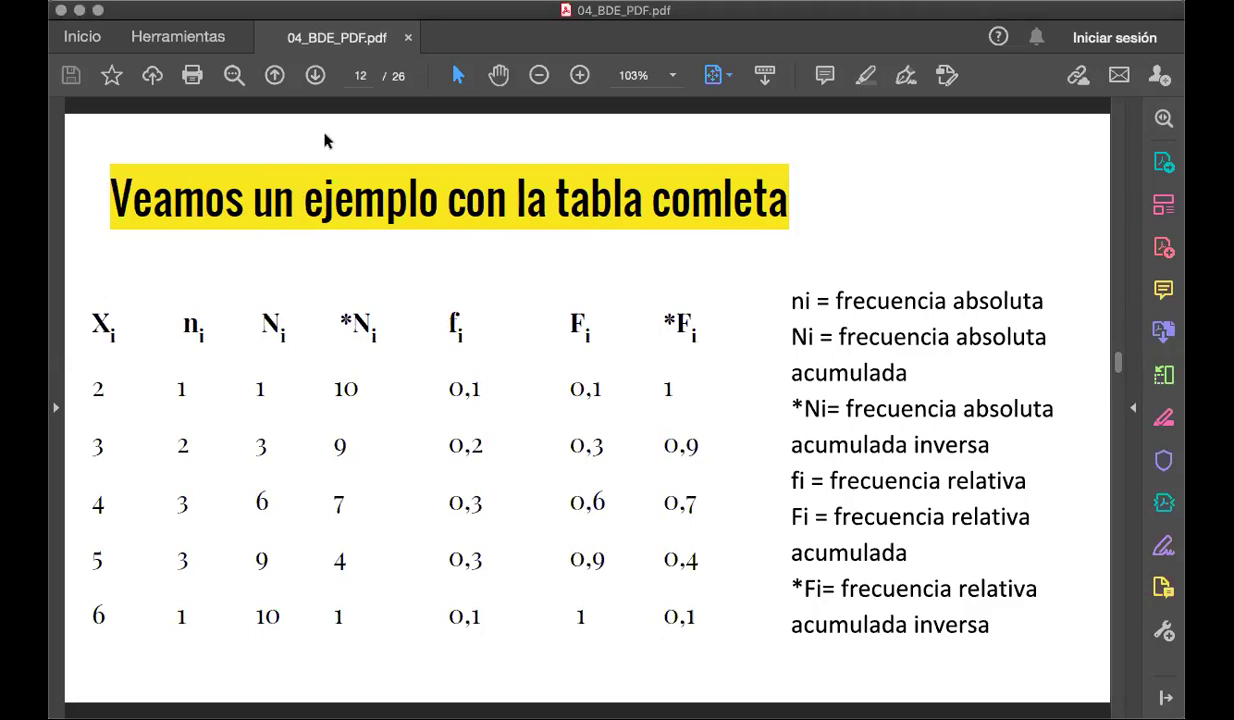
key("super+shift+4")
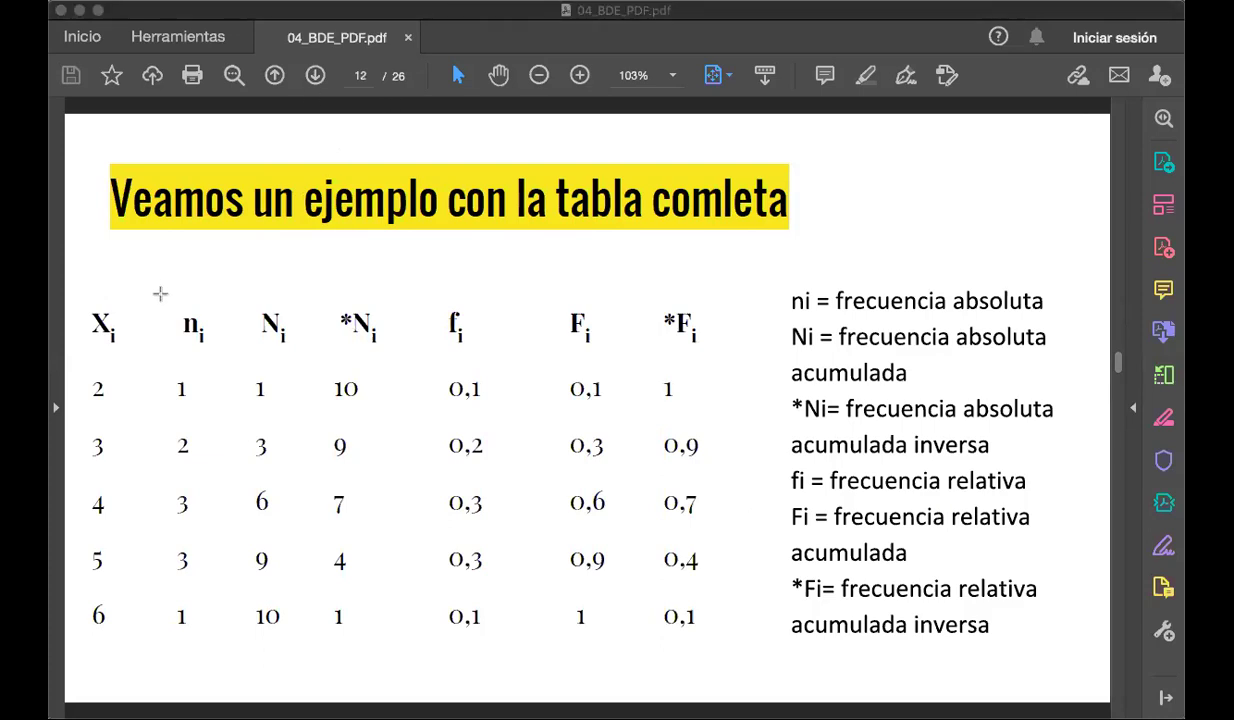
Draw orange rectangles around the ni column and the fi column of the page 12 table.
mouse_move(160, 293)
left_mouse_down()
mouse_move(228, 605)
mouse_move(212, 627)
left_mouse_up()
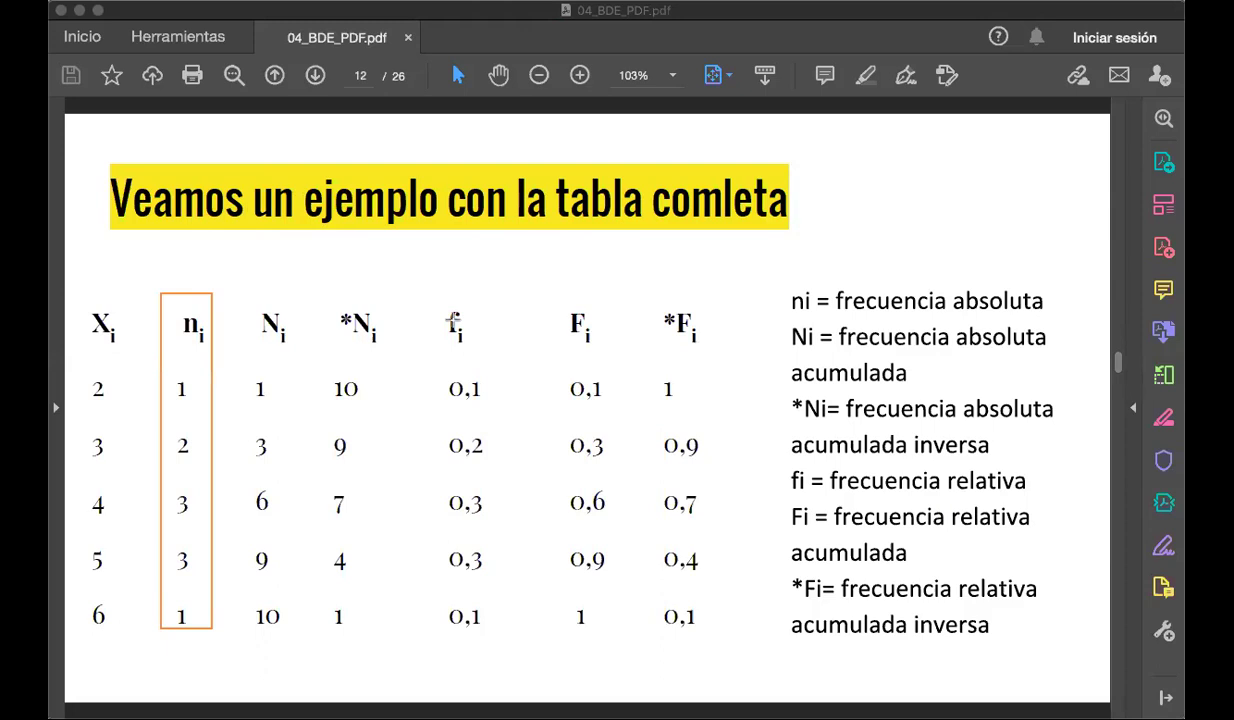
left_click_drag(443, 296, 449, 348)
left_click_drag(493, 652, 497, 642)
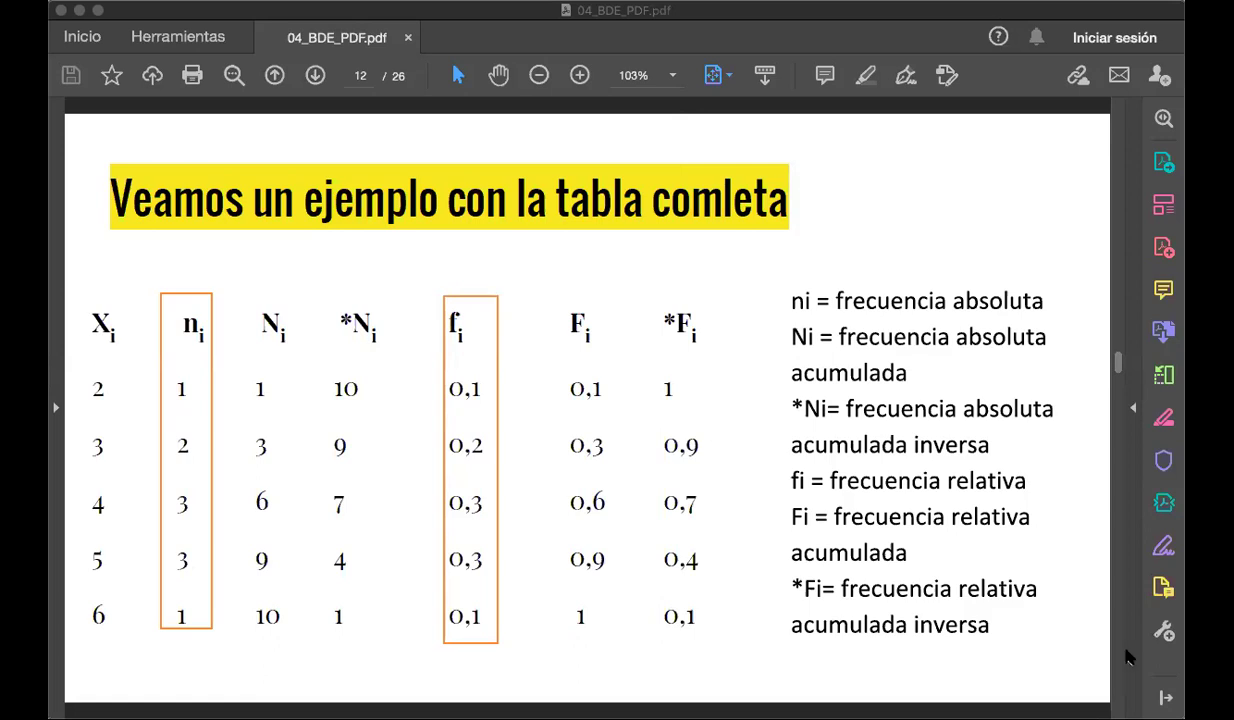
Advance the slides to page 13, on charts for categorical data.
key("Right")
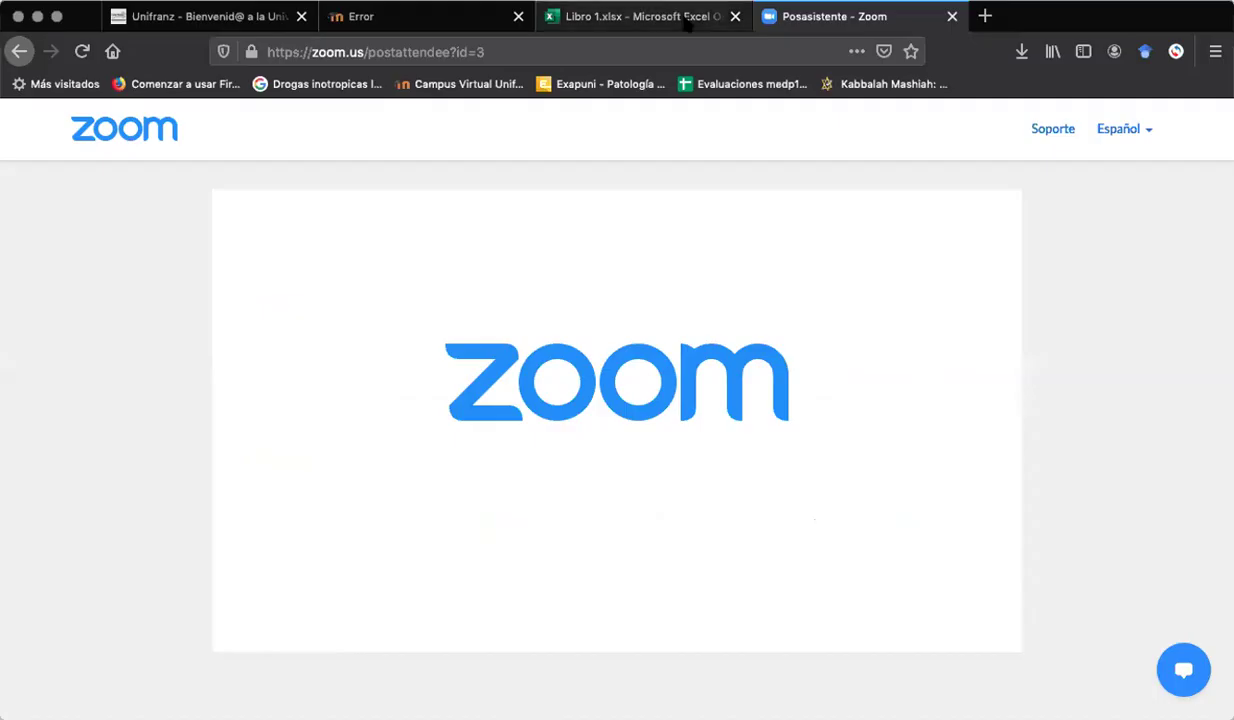
Switch to the Libro 1.xlsx Excel Online tab in Firefox.
left_click(686, 20)
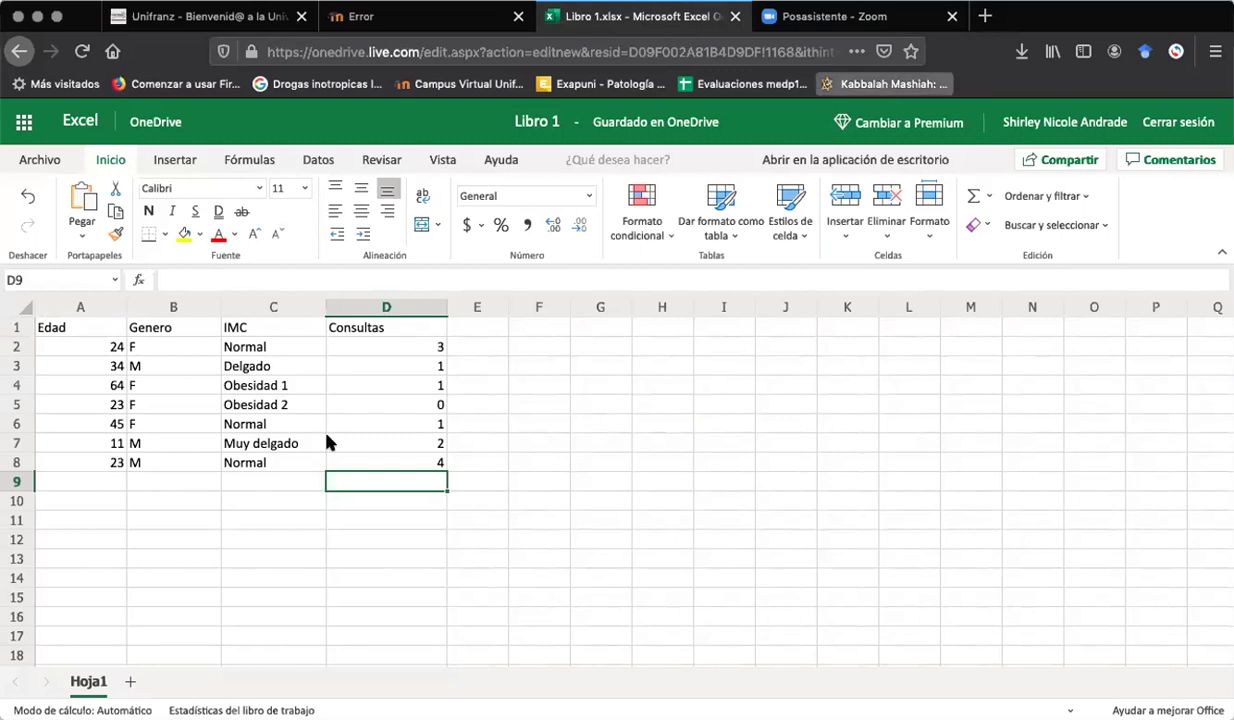
Review Hoja1's Edad, Genero, IMC and Consultas data, then add a blank Hoja2 sheet.
left_click(105, 385)
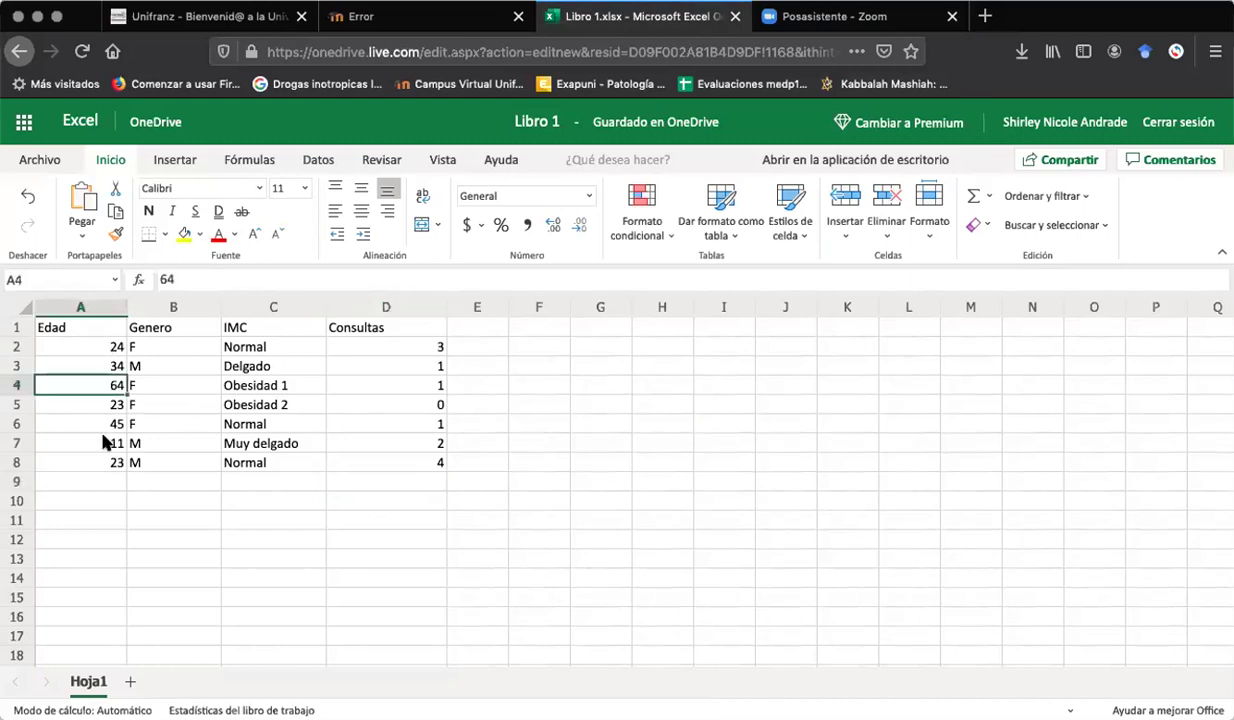
key("Up")
key("Up")
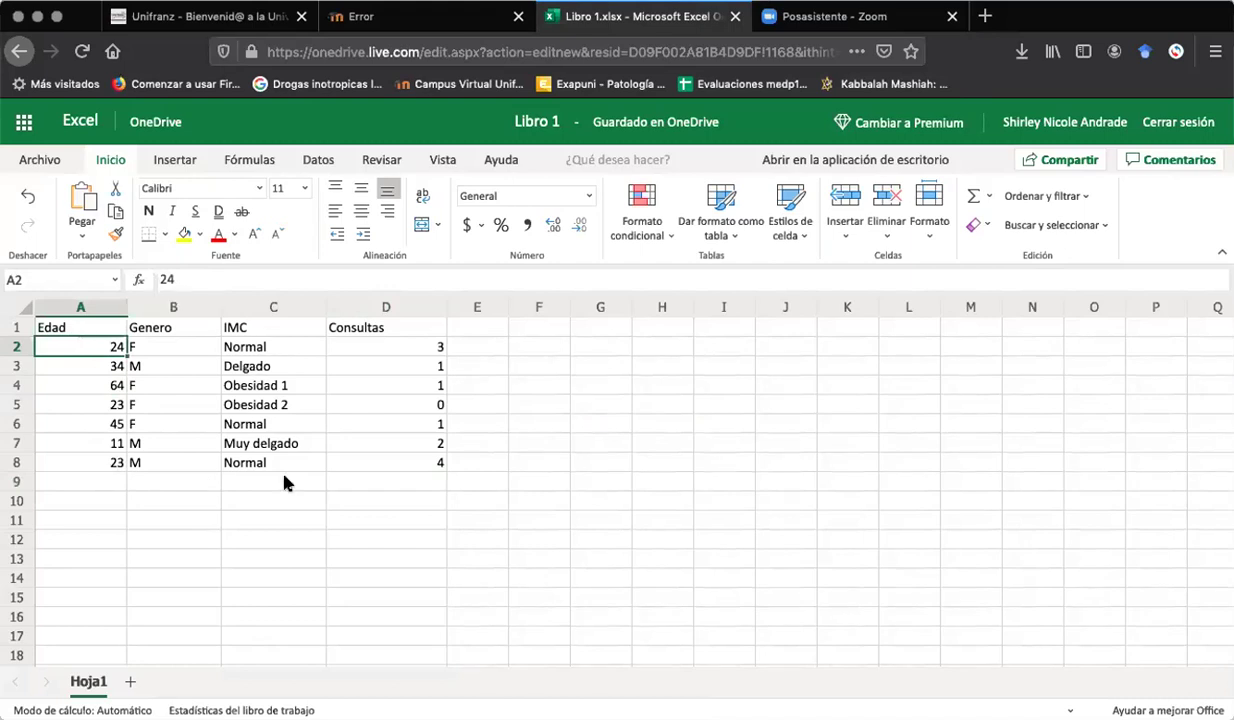
left_click(421, 467)
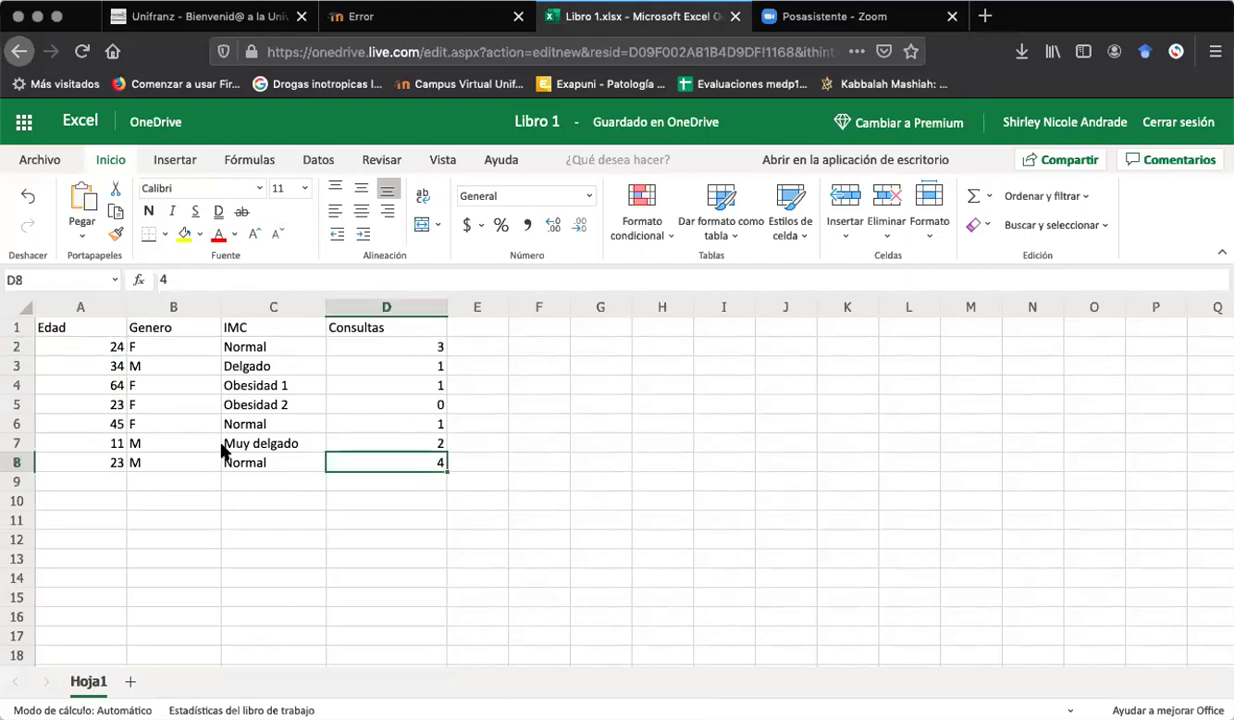
left_click(72, 330)
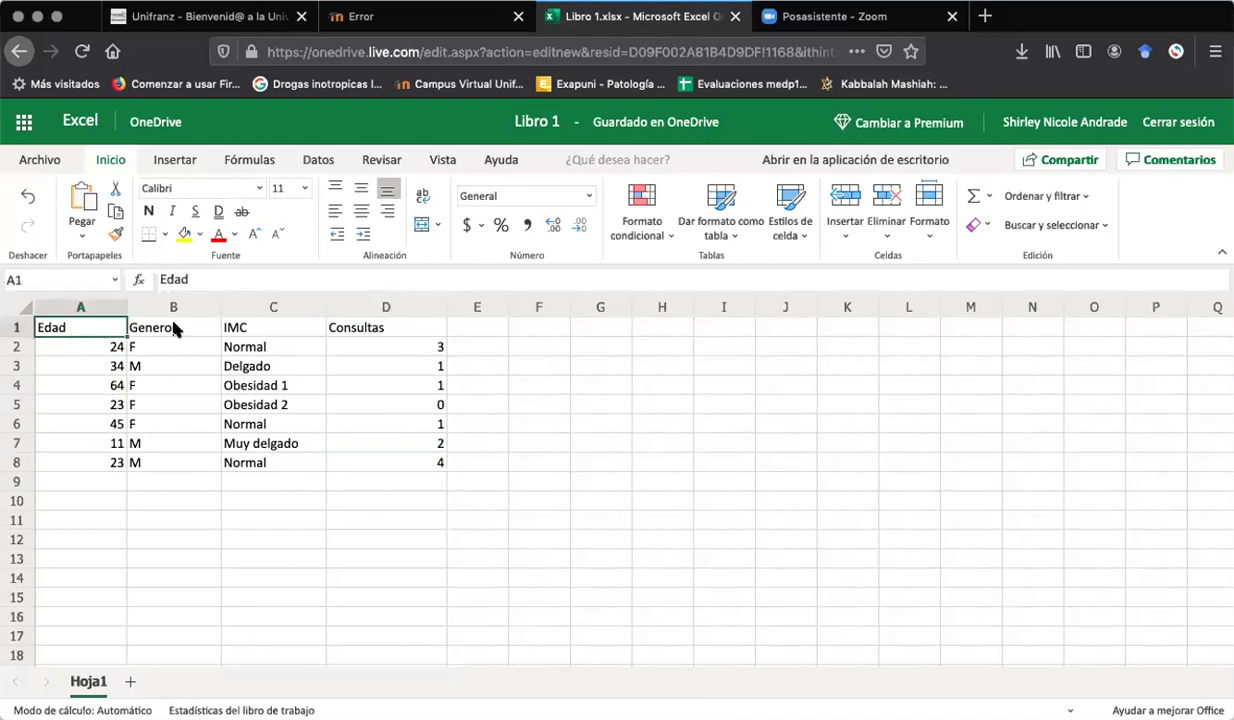
key("Right")
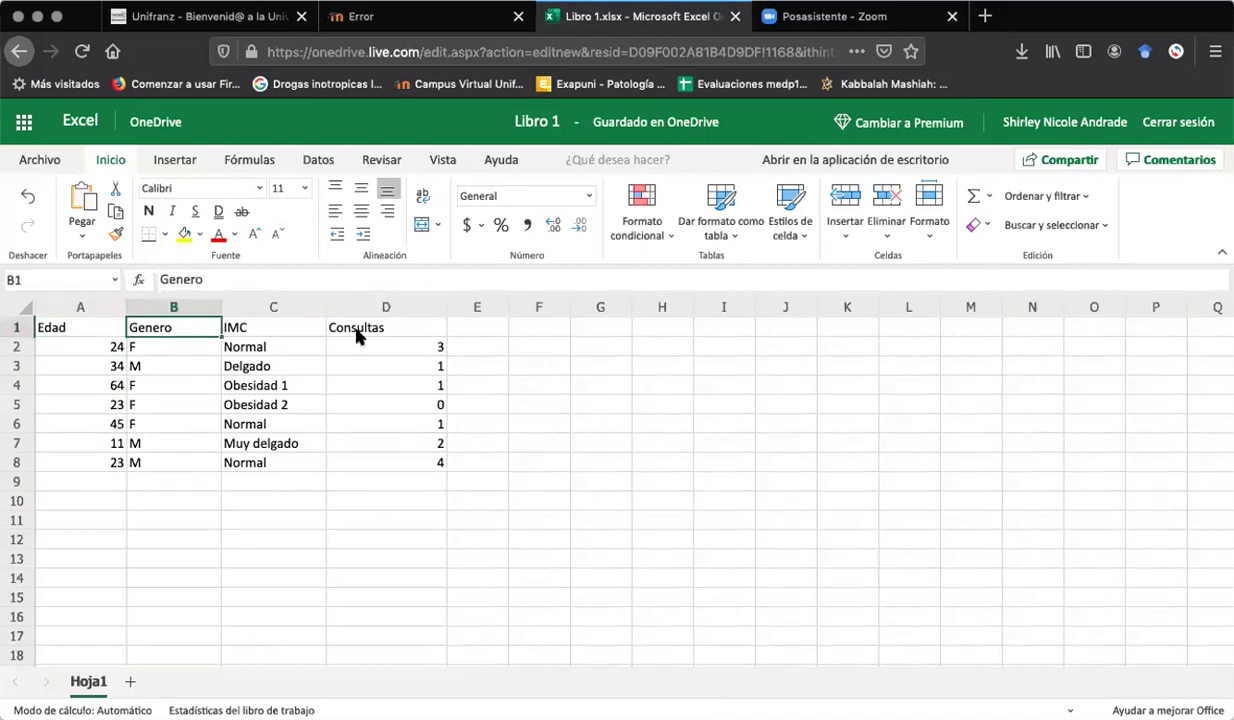
key("Right")
key("Right")
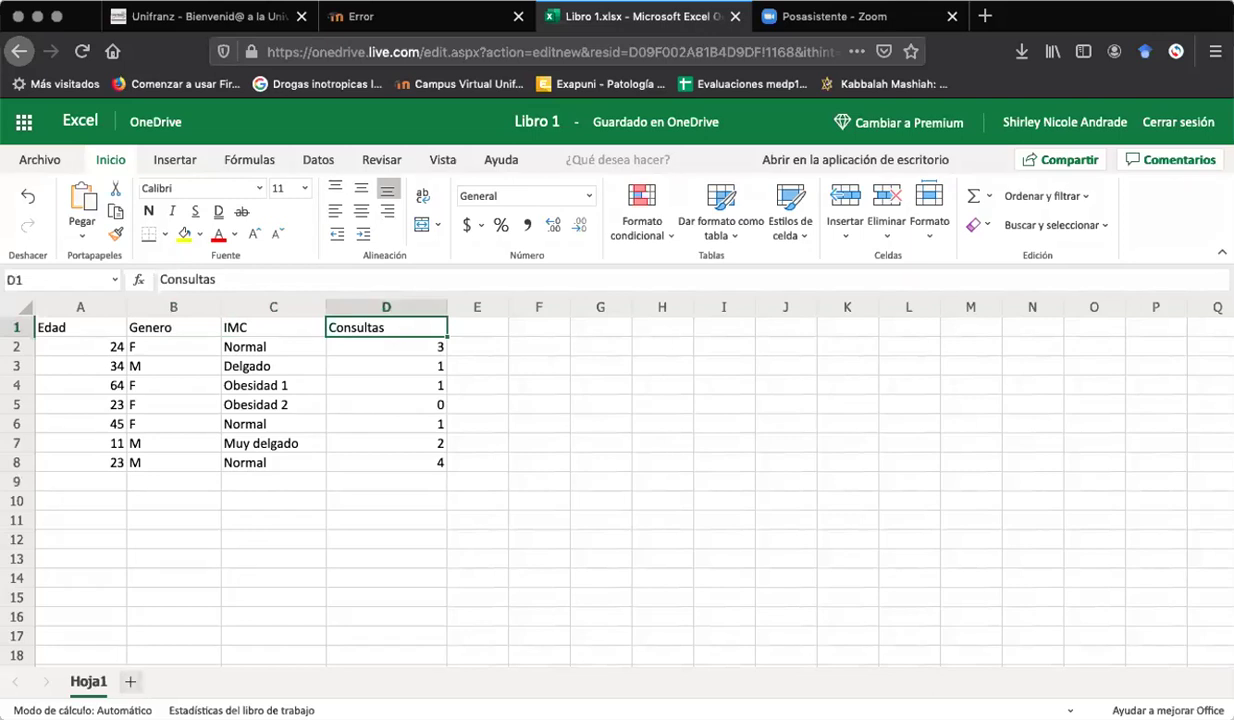
left_click(130, 681)
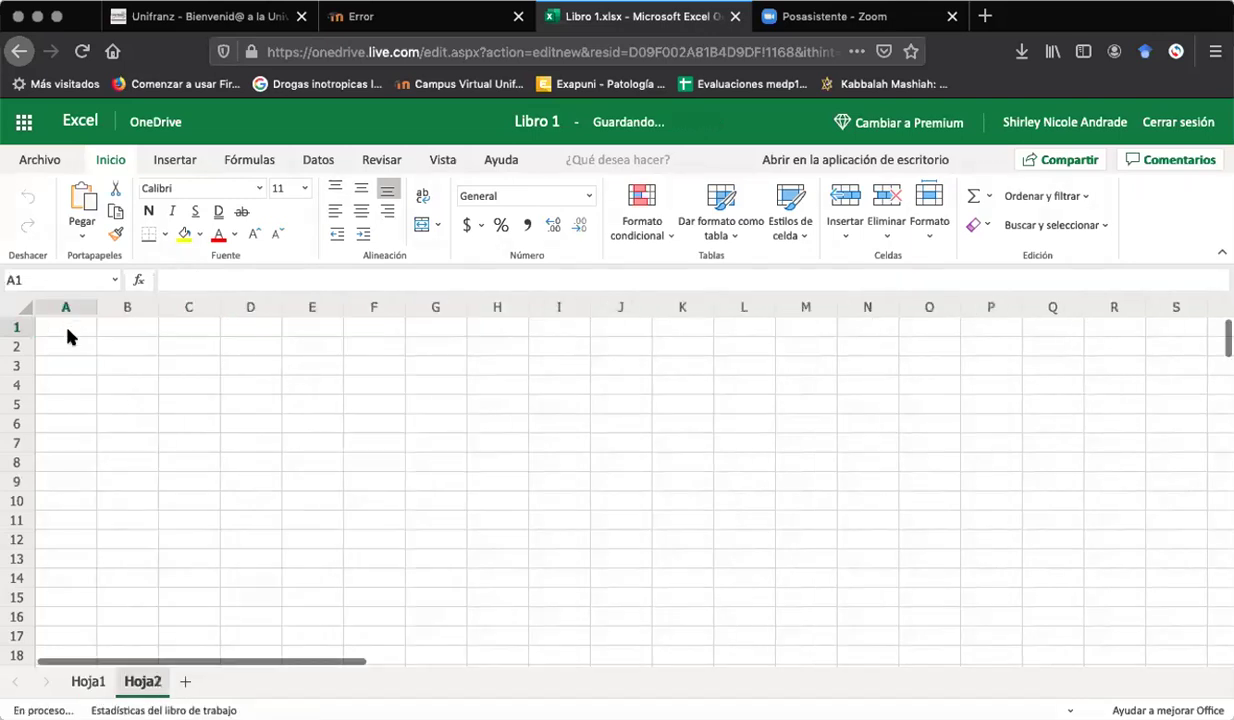
Enter Edad in A1 and Cuantitativa Discreta in A2 on Hoja2, widening column A to fit.
type("Edad")
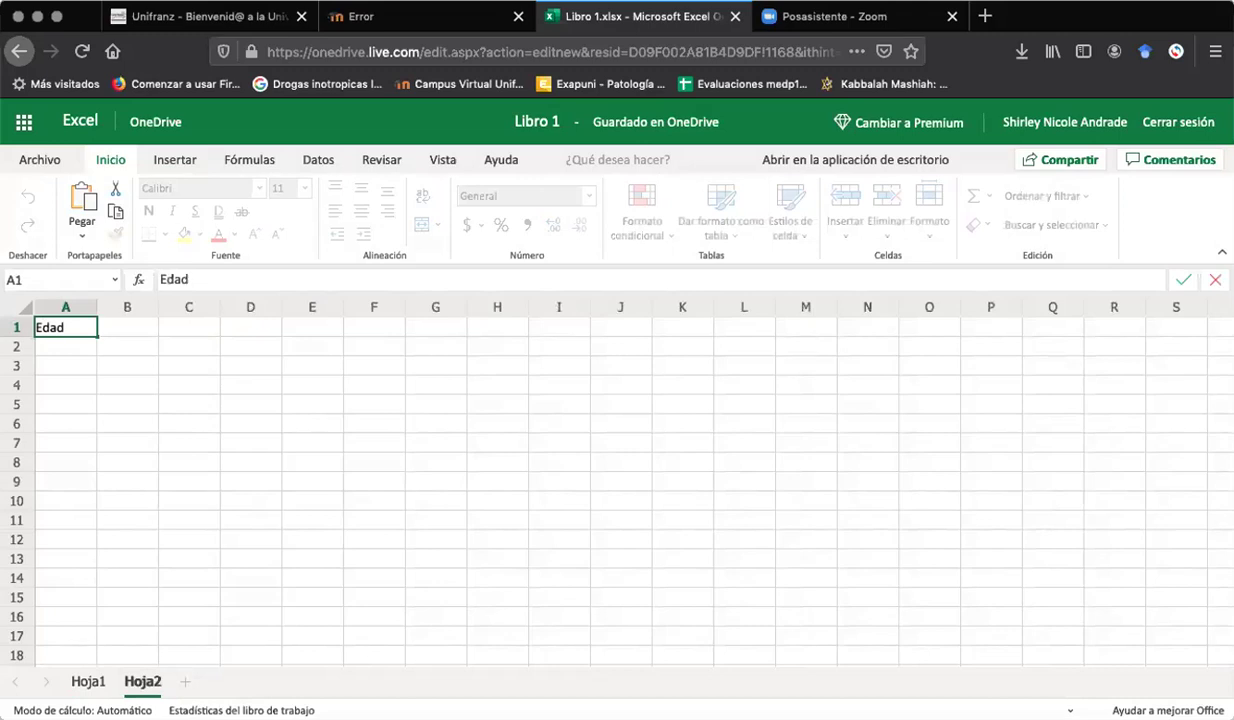
key("Return")
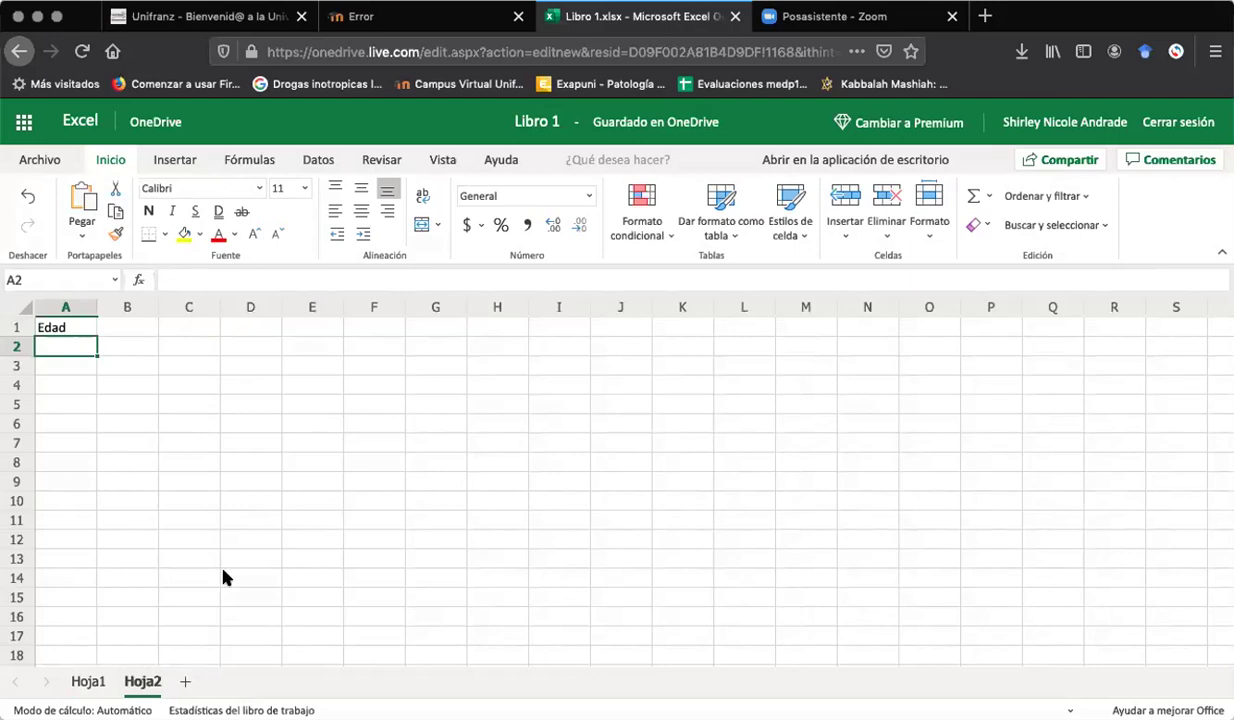
left_click(92, 683)
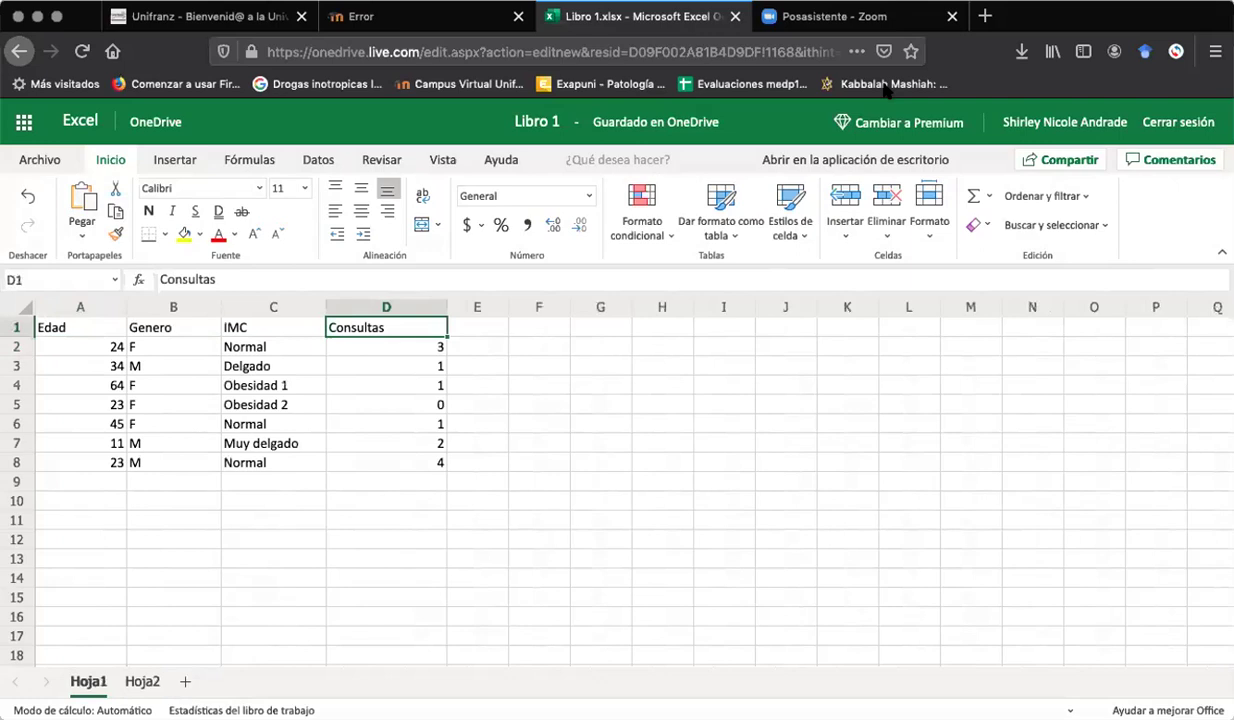
left_click(143, 682)
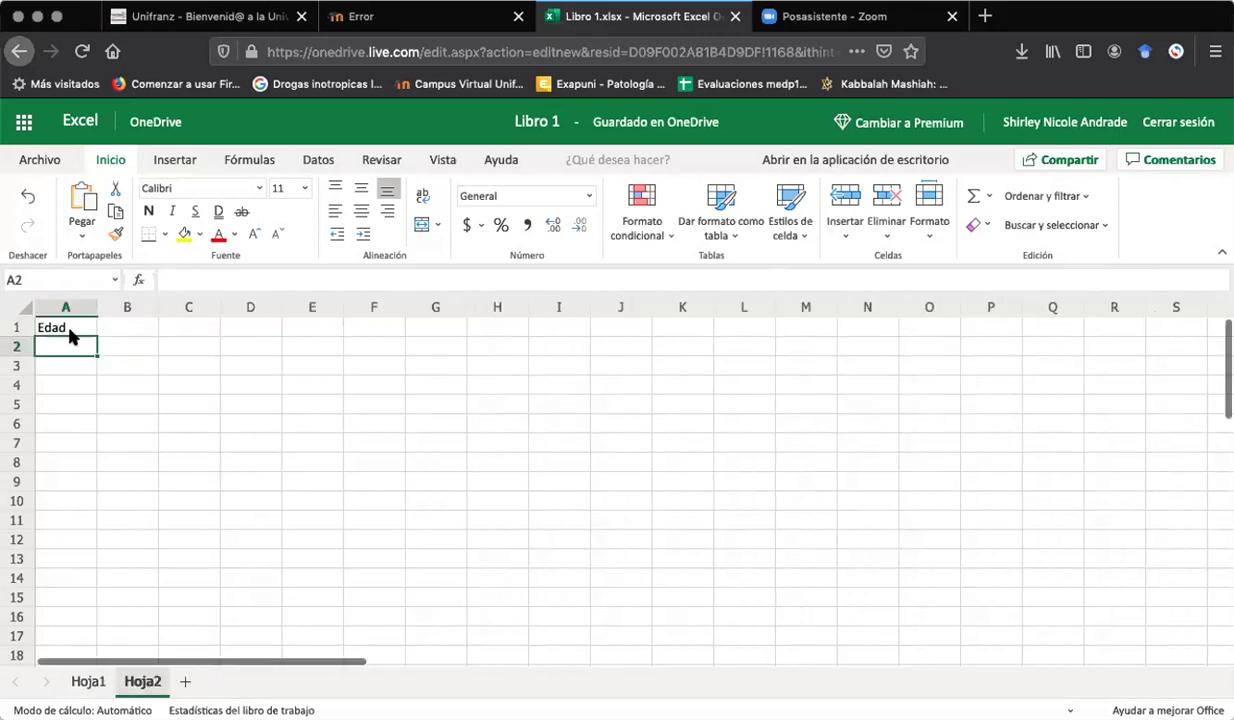
type("Cu")
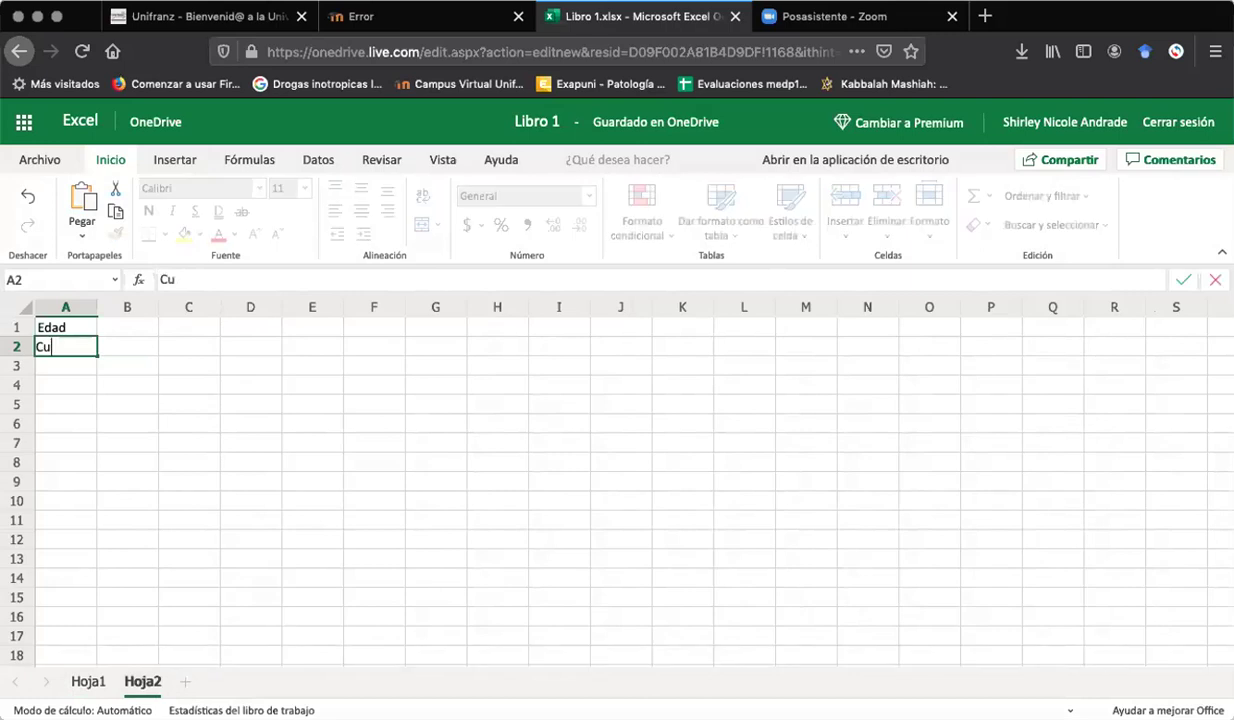
type("antitativa Discreta")
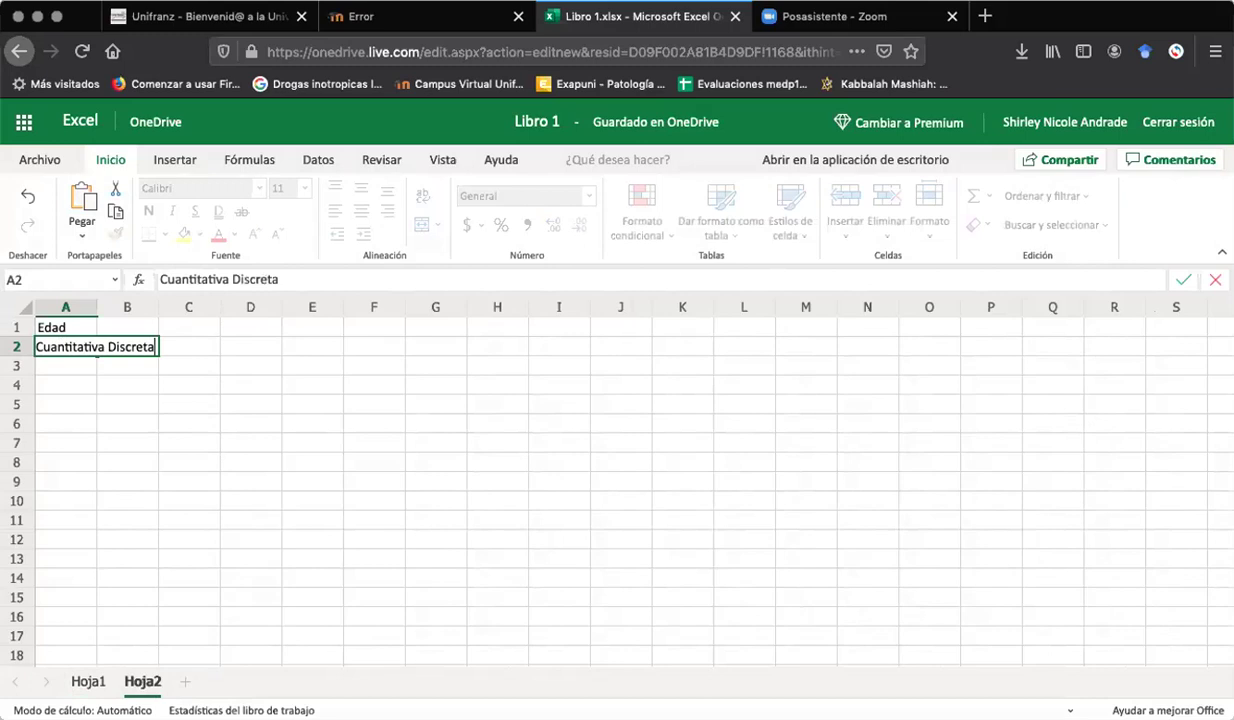
key("Return")
left_click_drag(155, 310, 206, 310)
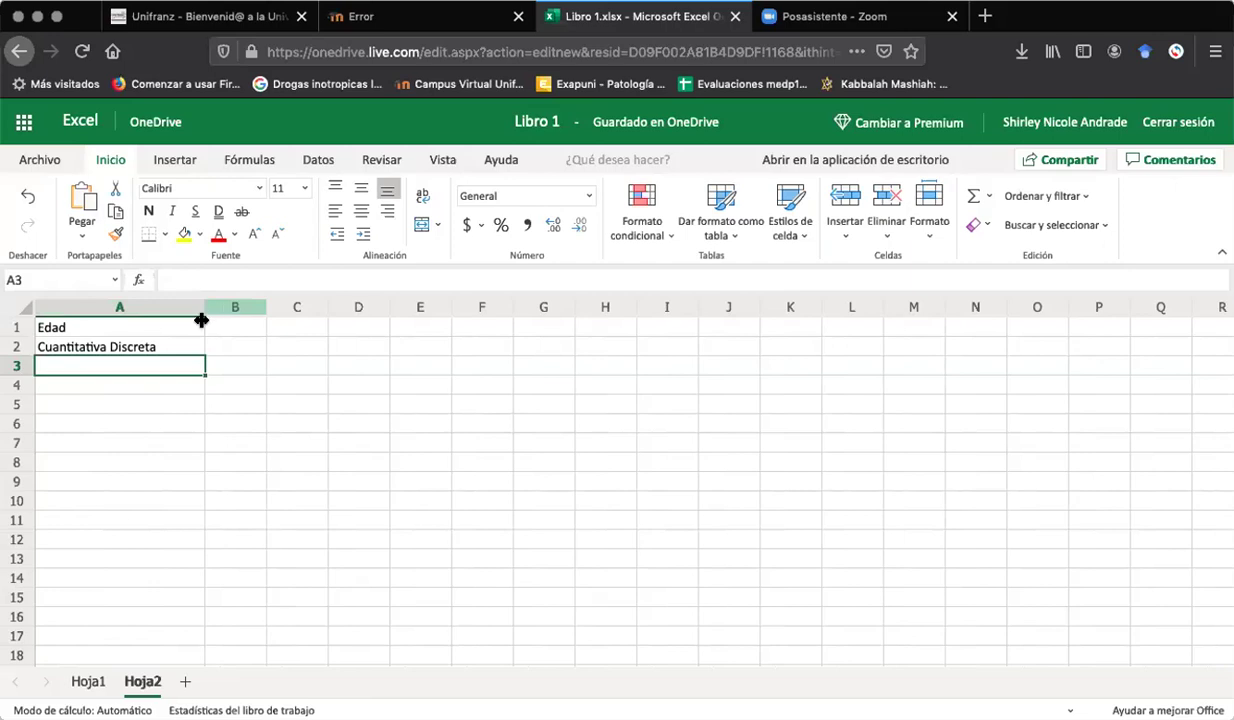
left_click(125, 385)
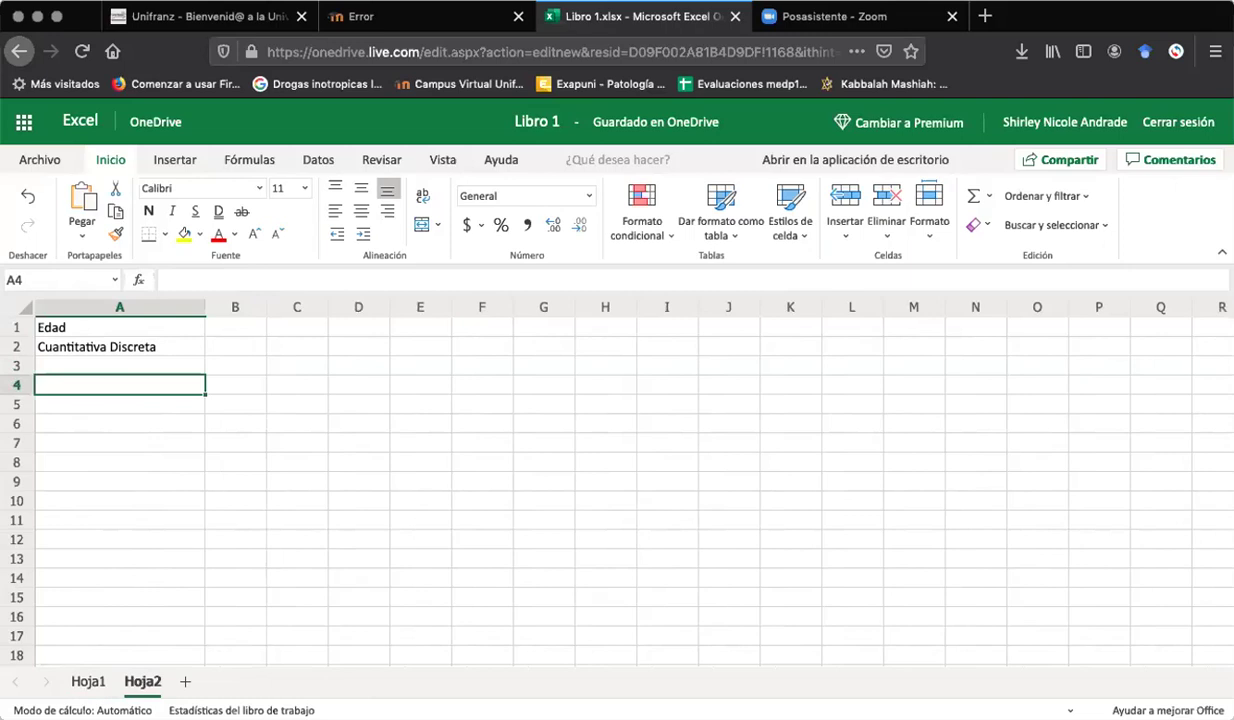
Enter the age ranges 10 a 29 in A4 and 30 a 59 in A5.
type("10")
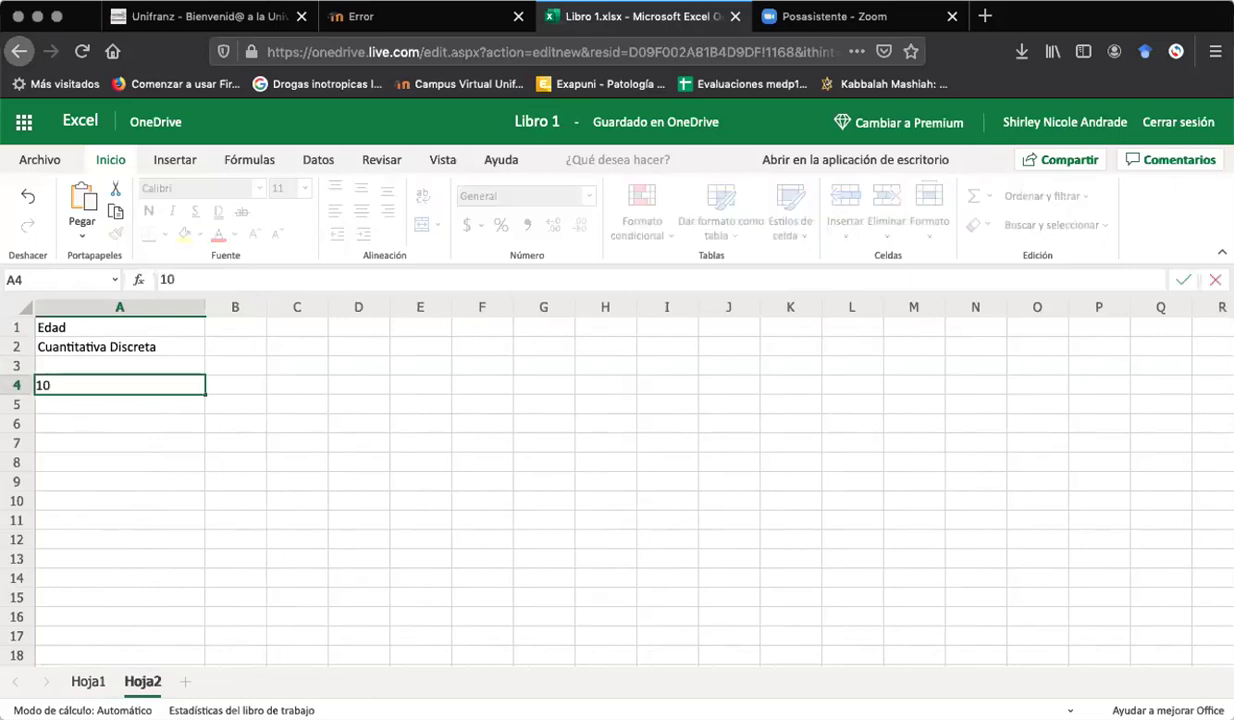
type(" -")
key("BackSpace")
key("BackSpace")
type("a 30")
key("Return")
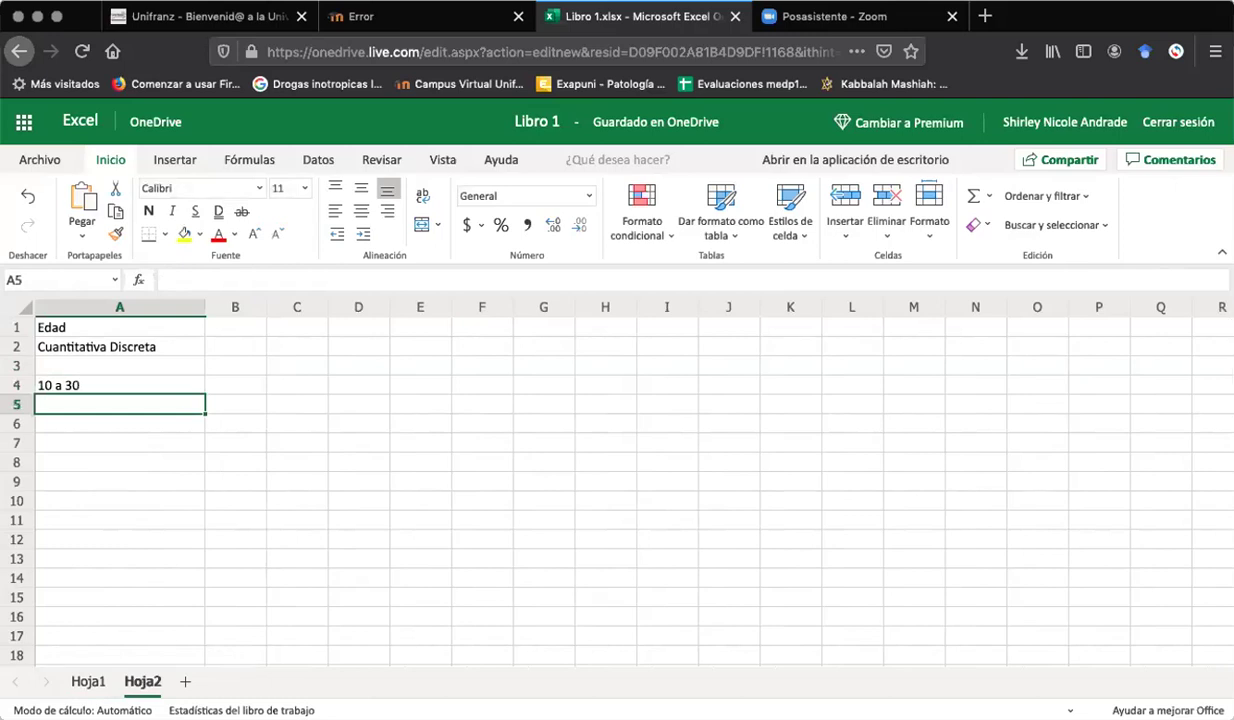
double_click(131, 382)
key("BackSpace")
key("BackSpace")
type("29")
key("Return")
type("30  a")
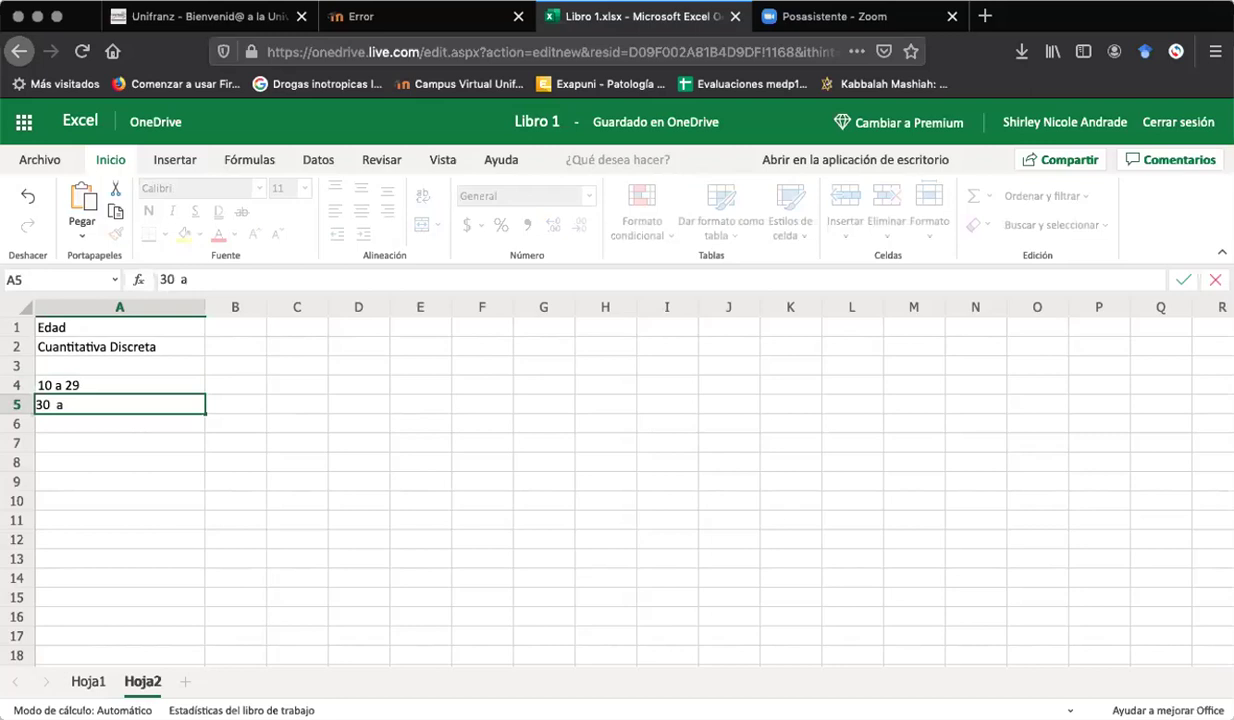
type(" 59")
key("Return")
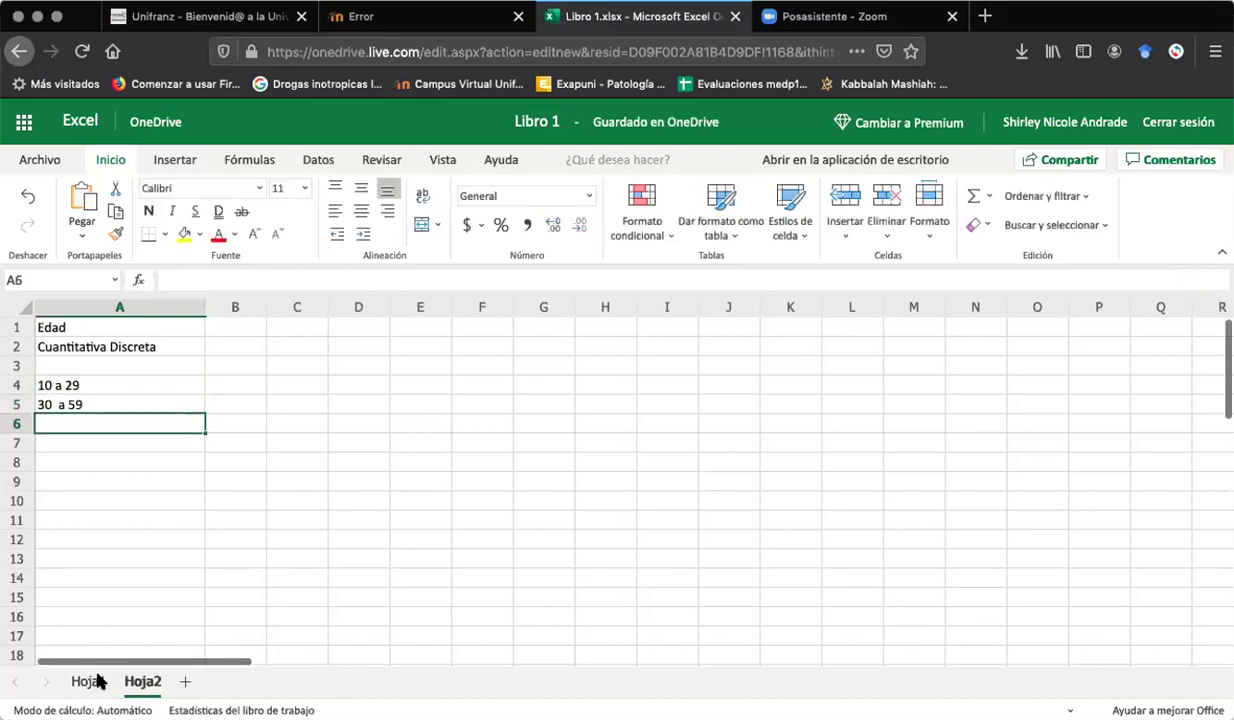
Correct A5 to 30 a 49 and set A6 to 50 a 69 after checking Hoja1.
left_click(90, 681)
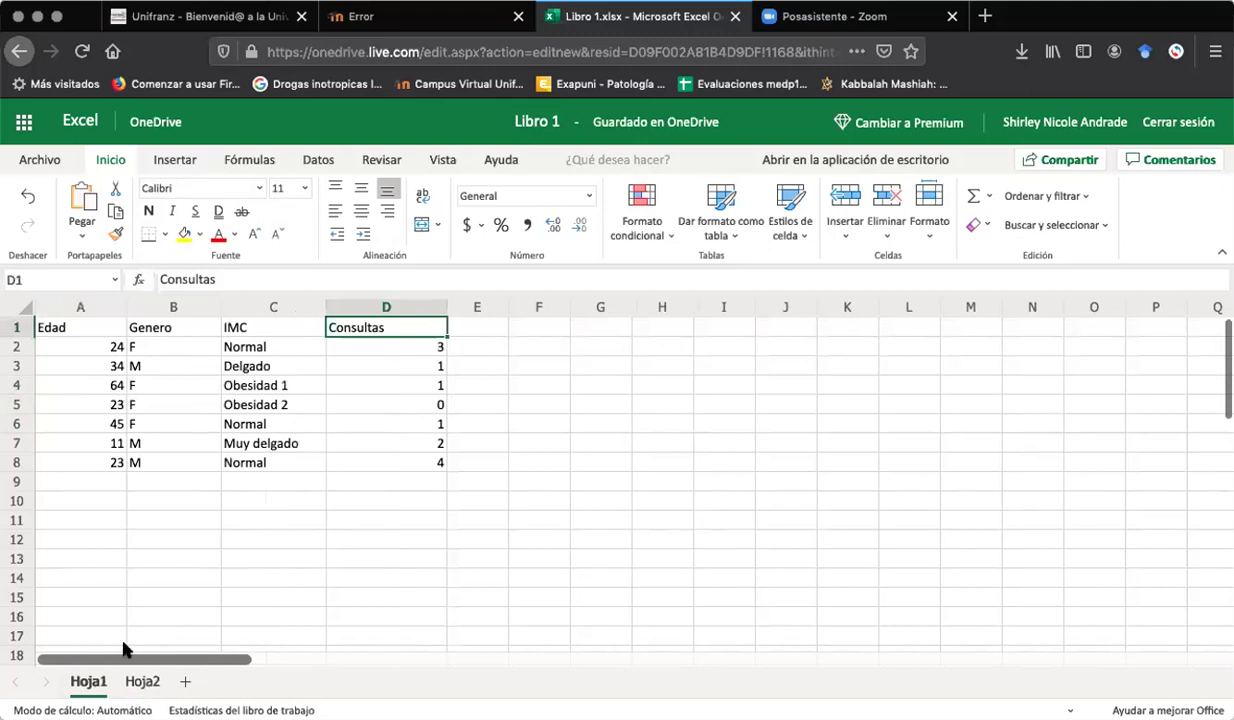
left_click(143, 681)
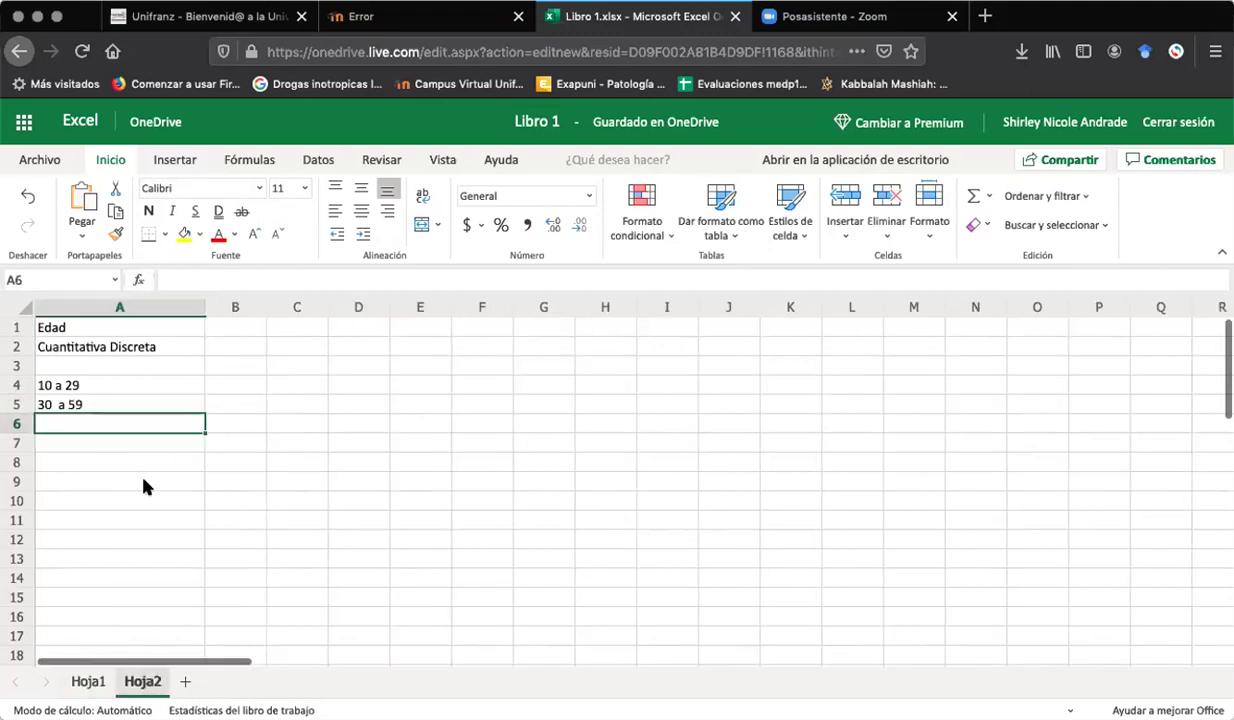
type("60 a")
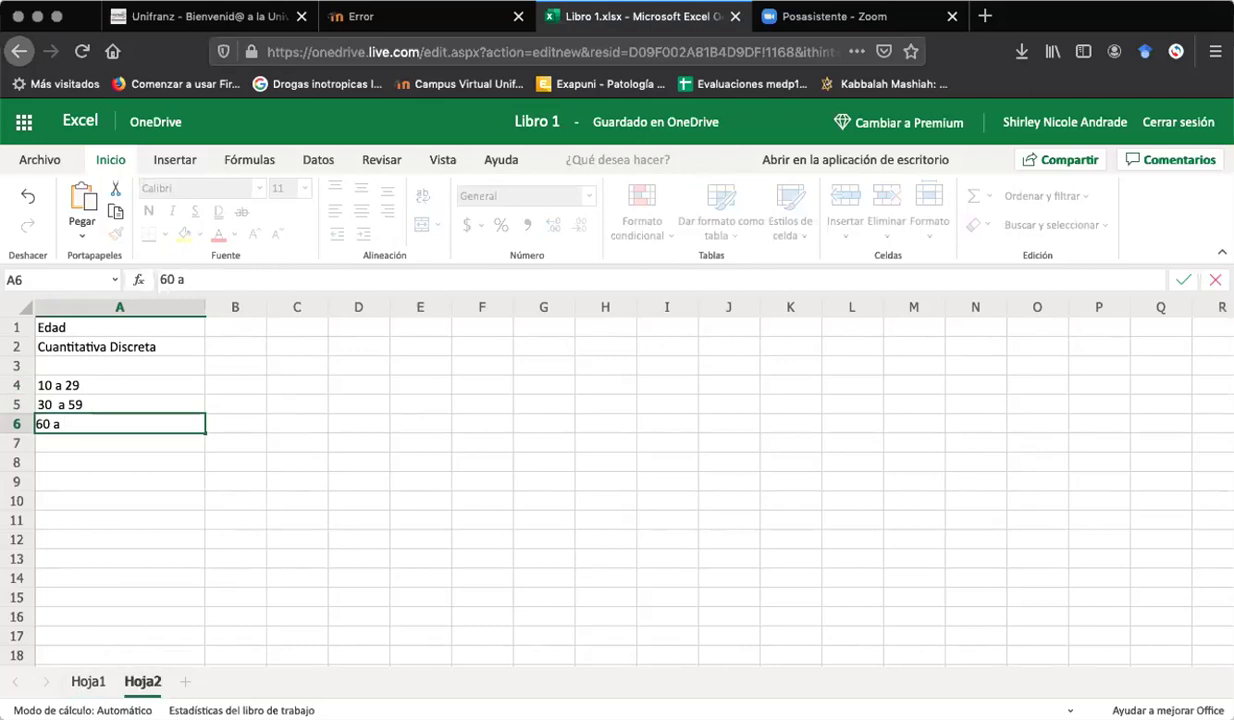
double_click(70, 404)
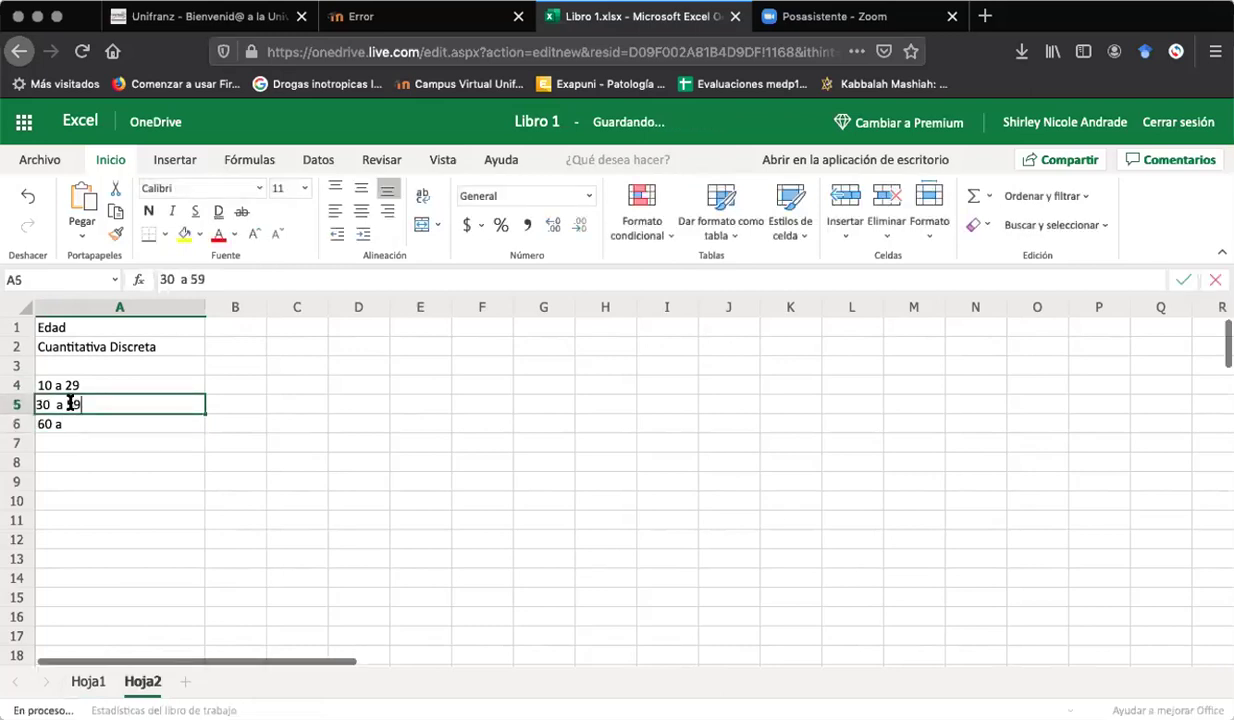
left_click(70, 404)
key("BackSpace")
type("4")
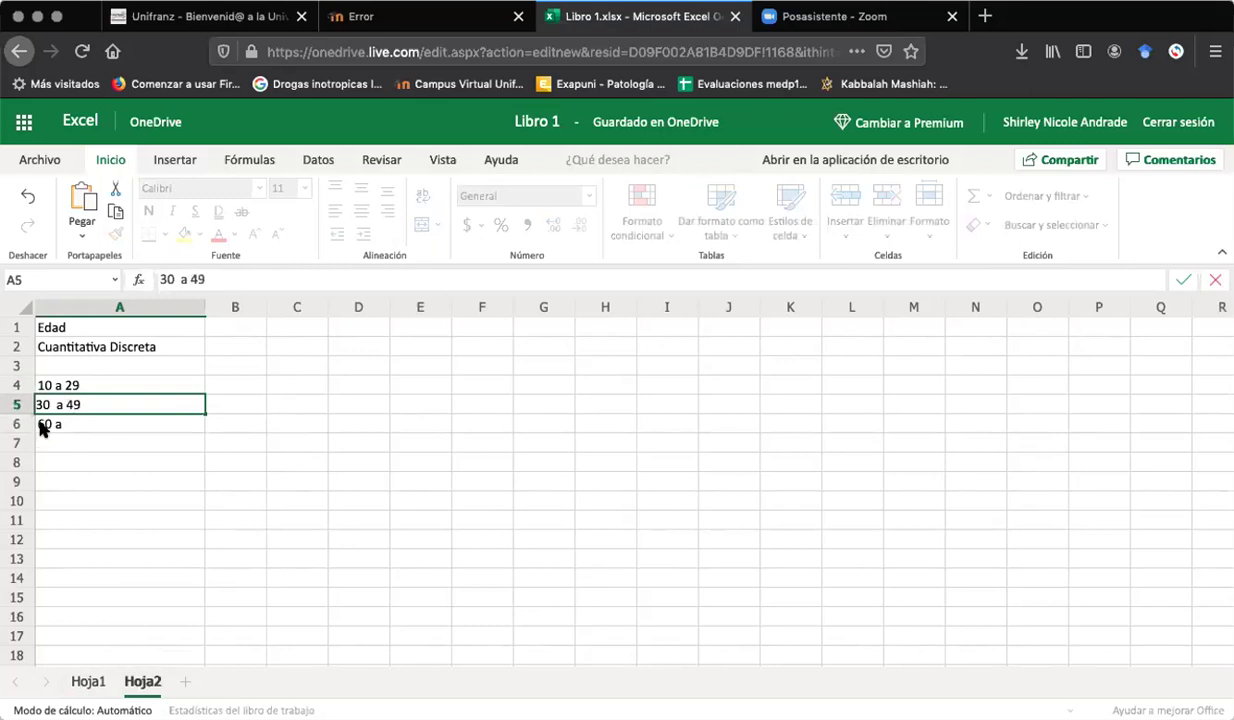
left_click(44, 424)
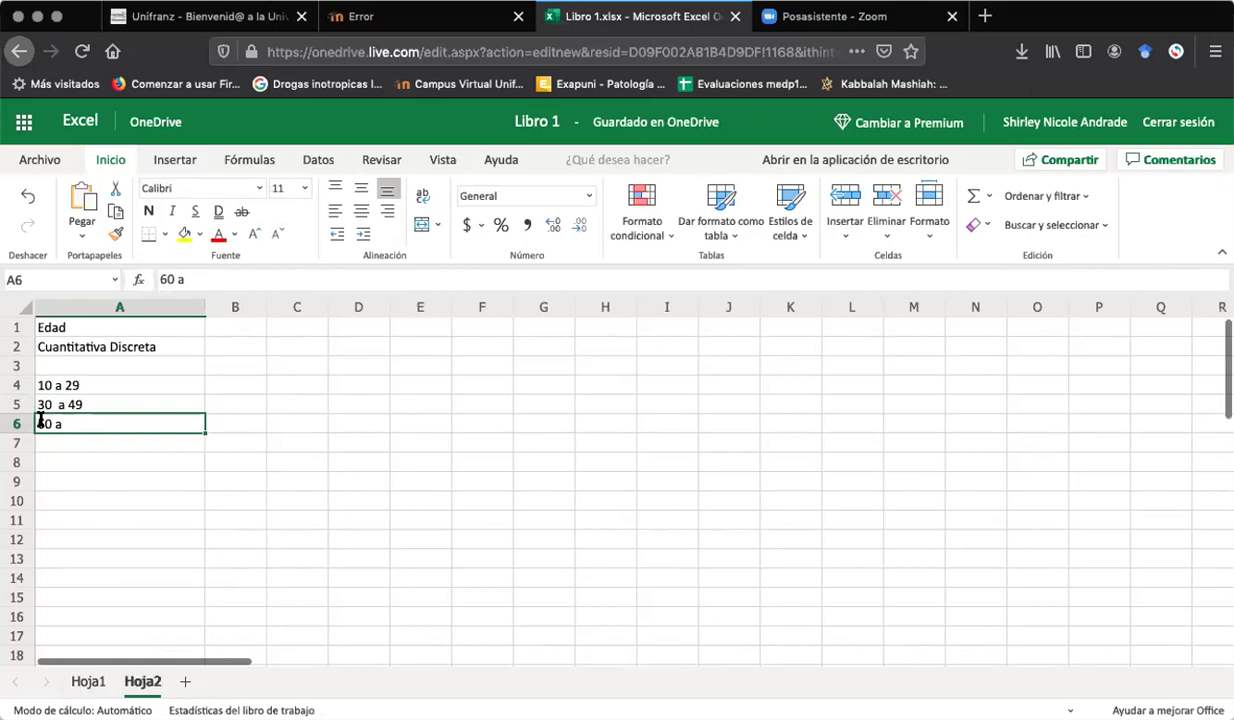
double_click(47, 421)
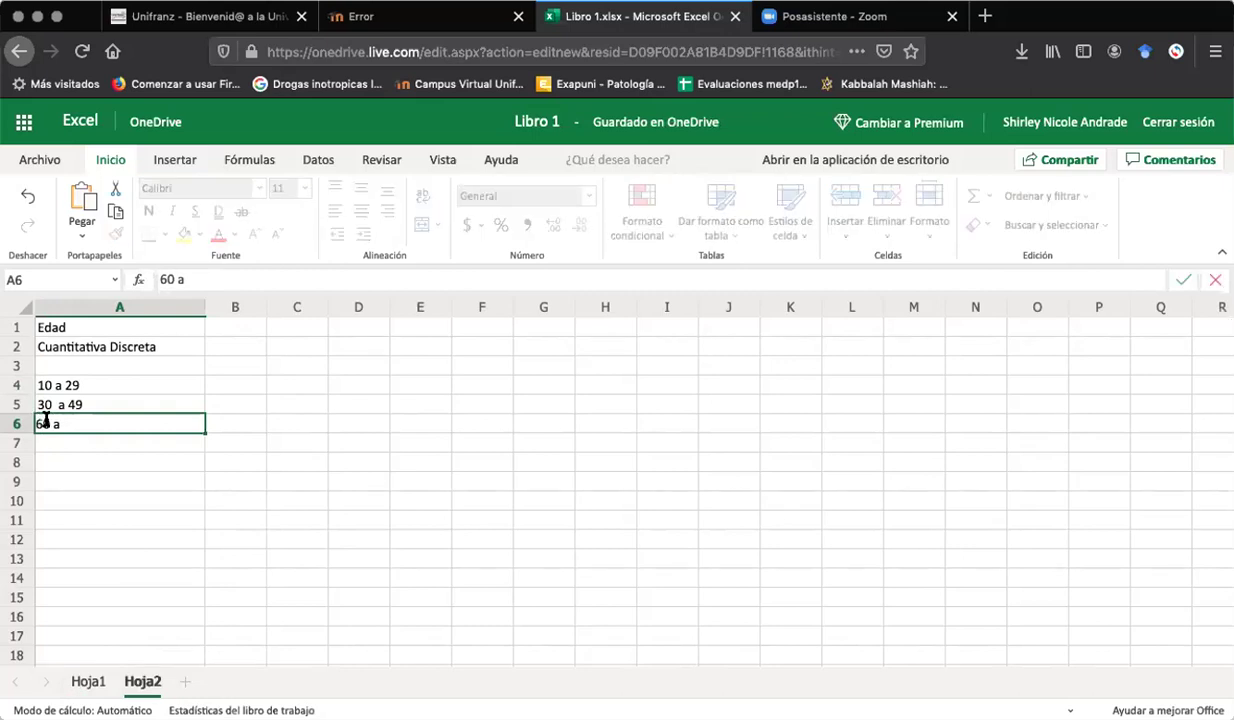
key("BackSpace")
key("BackSpace")
type("50")
type(" a 69")
key("Return")
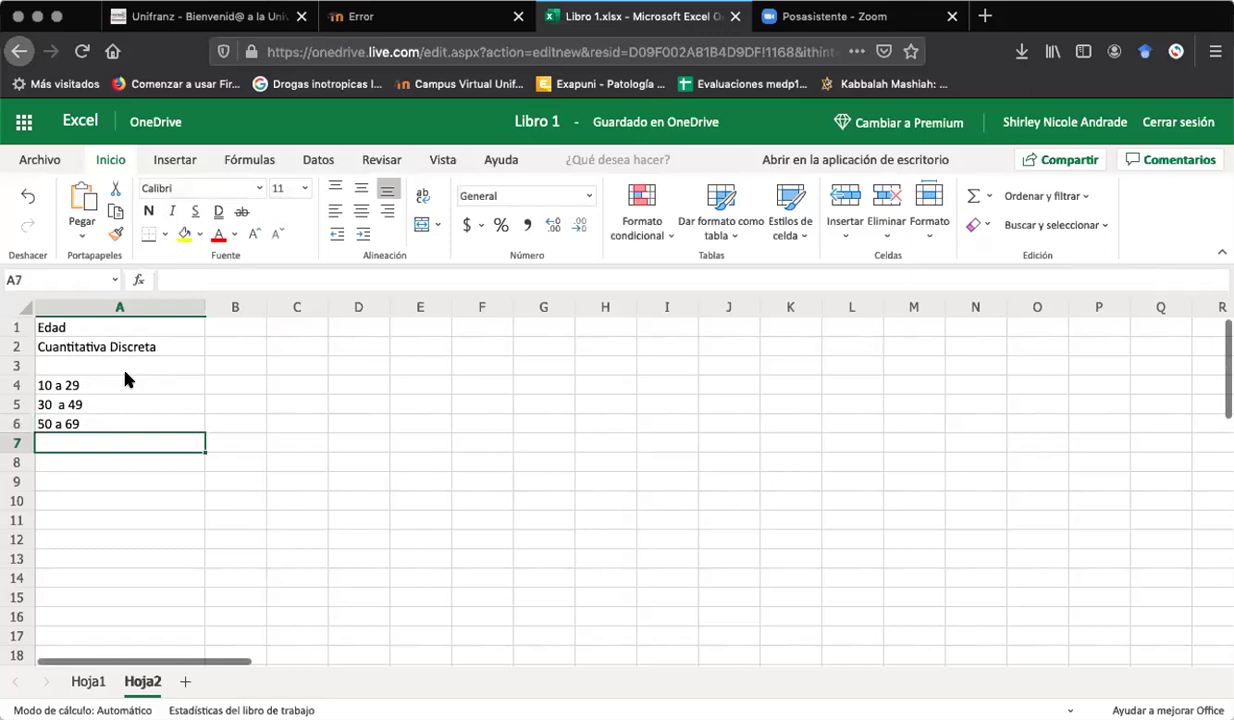
Add the column heading n in cell B3 of Hoja2.
left_click(241, 362)
type("n")
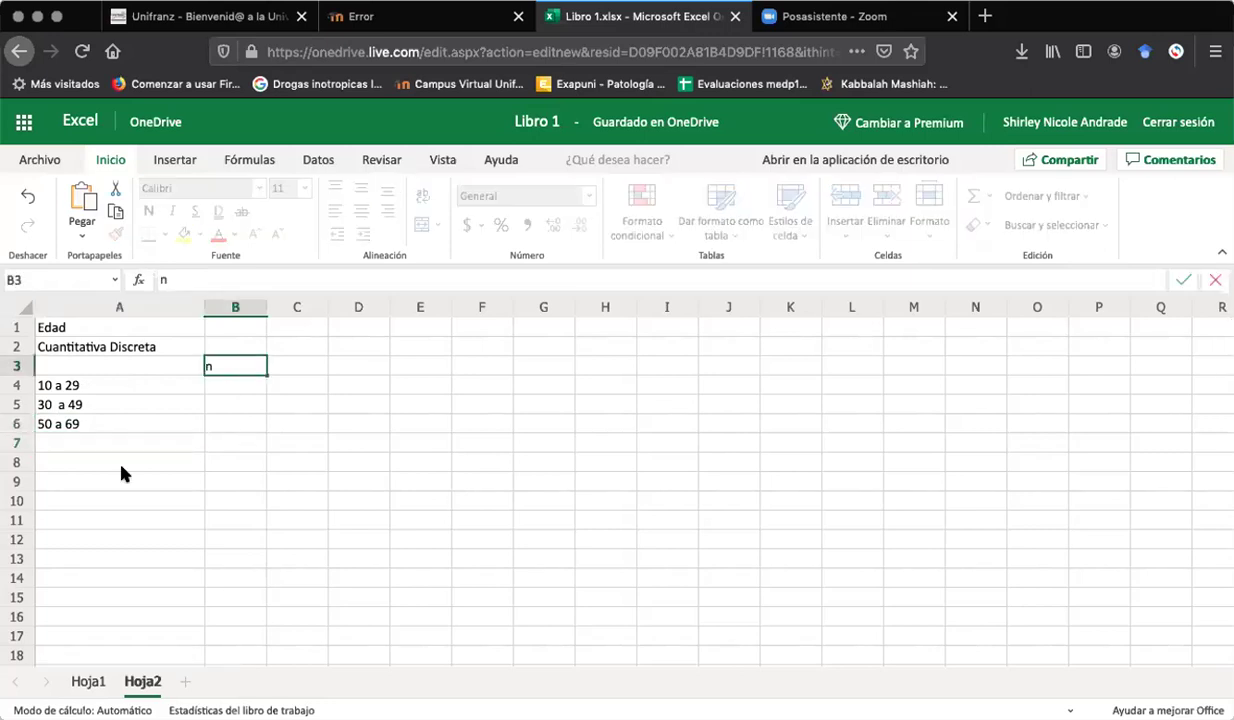
key("Return")
Add filters to Hoja1's header row and sort the data by Edad ascending.
left_click(88, 681)
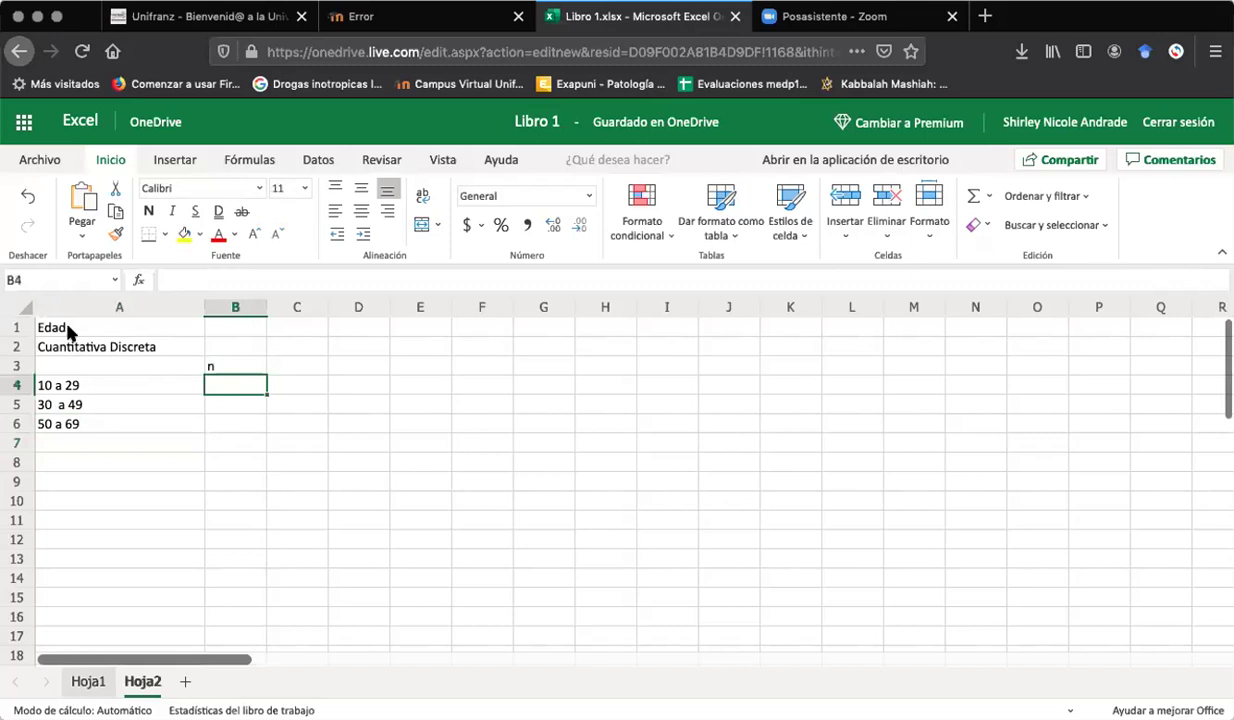
left_click(16, 329)
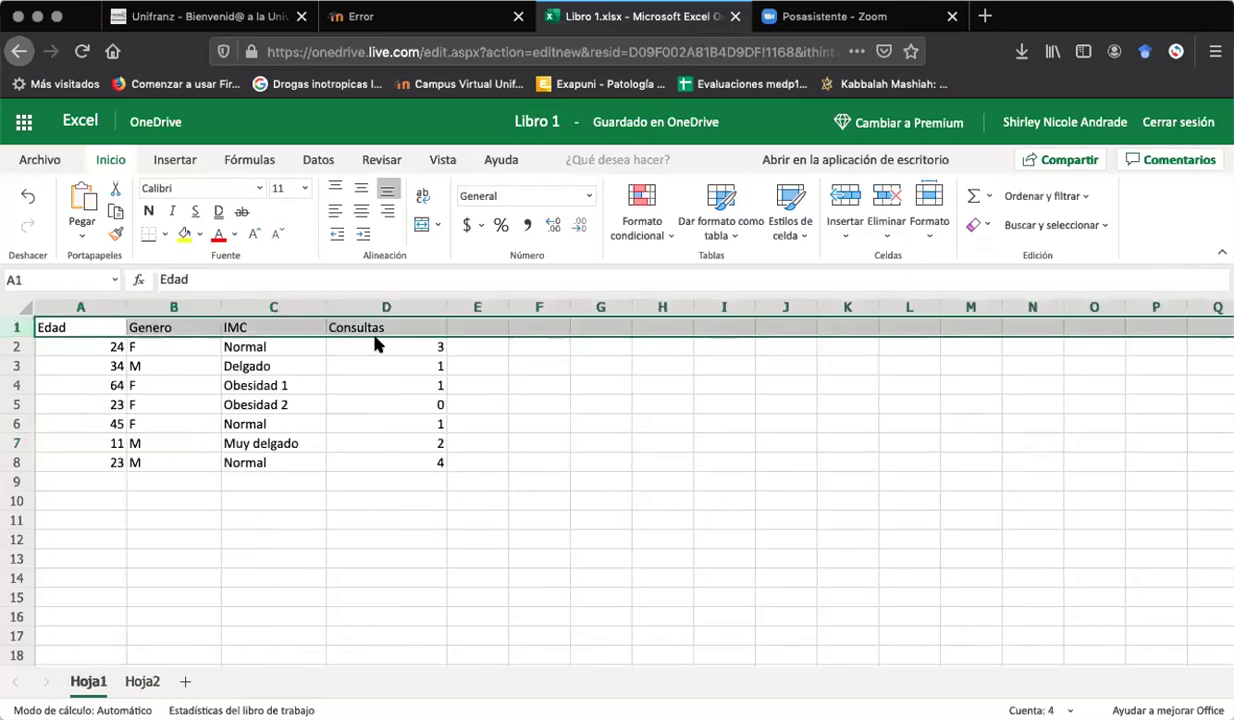
left_click(1046, 198)
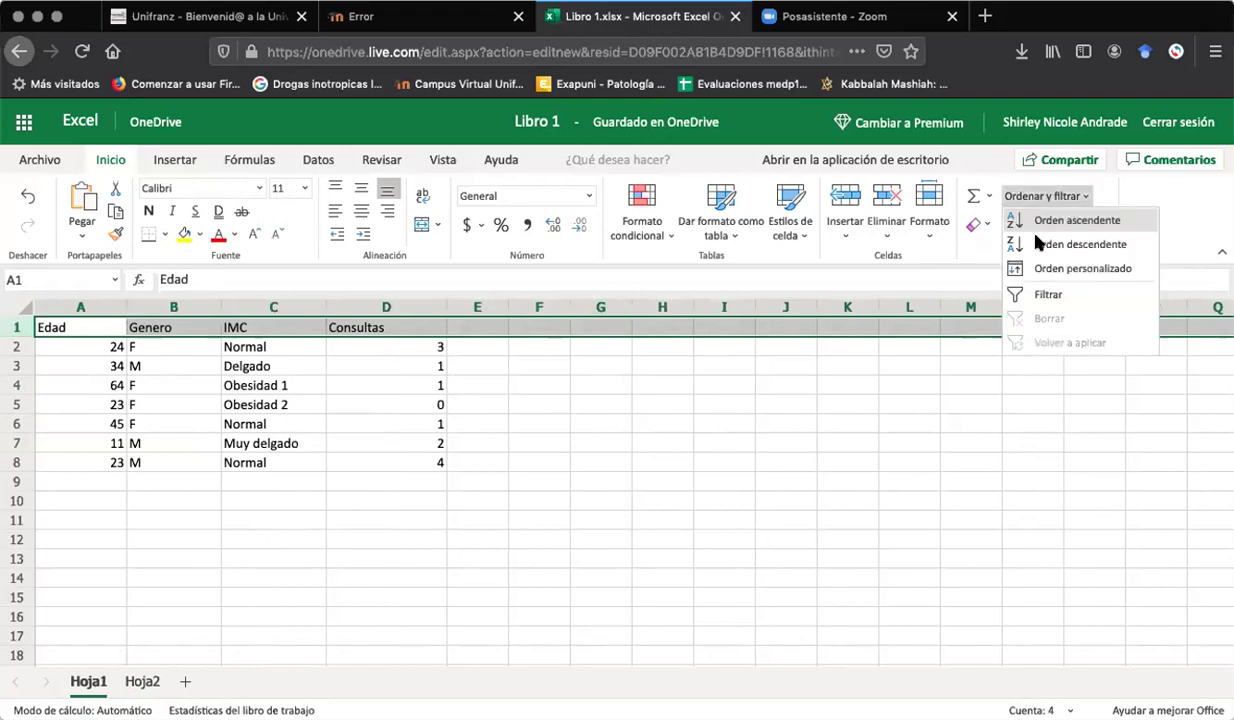
left_click(1047, 295)
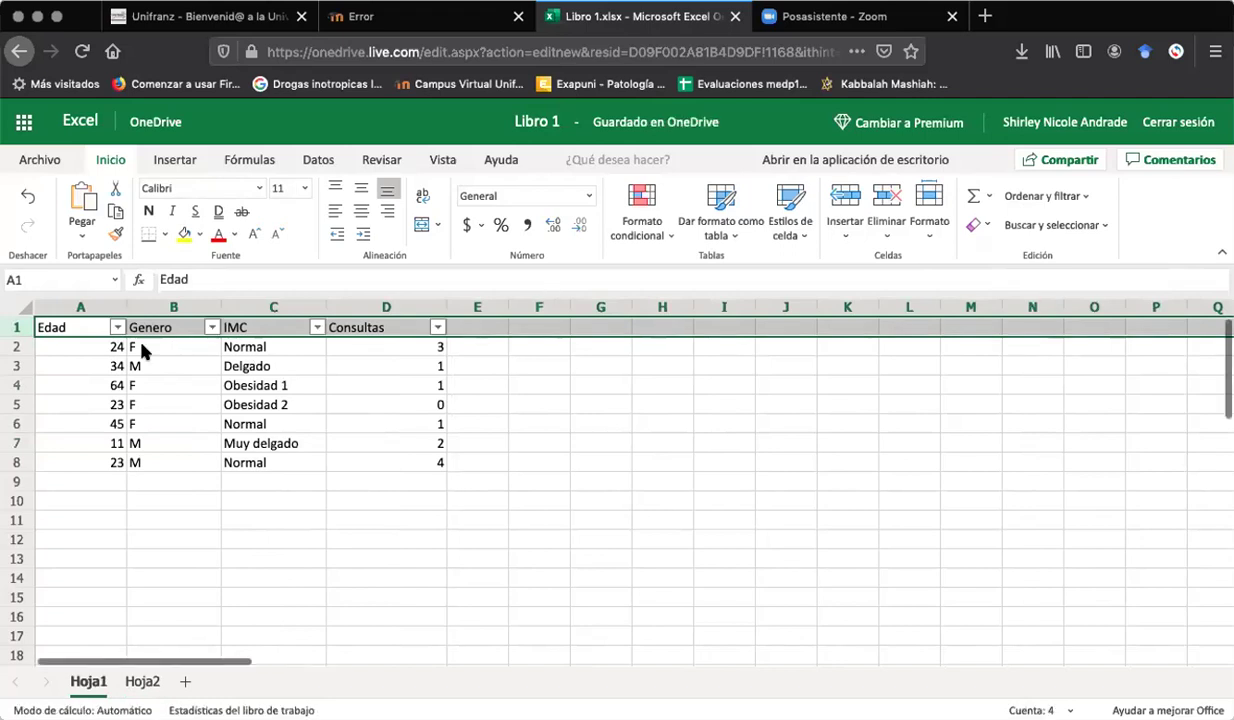
left_click(118, 328)
left_click(143, 350)
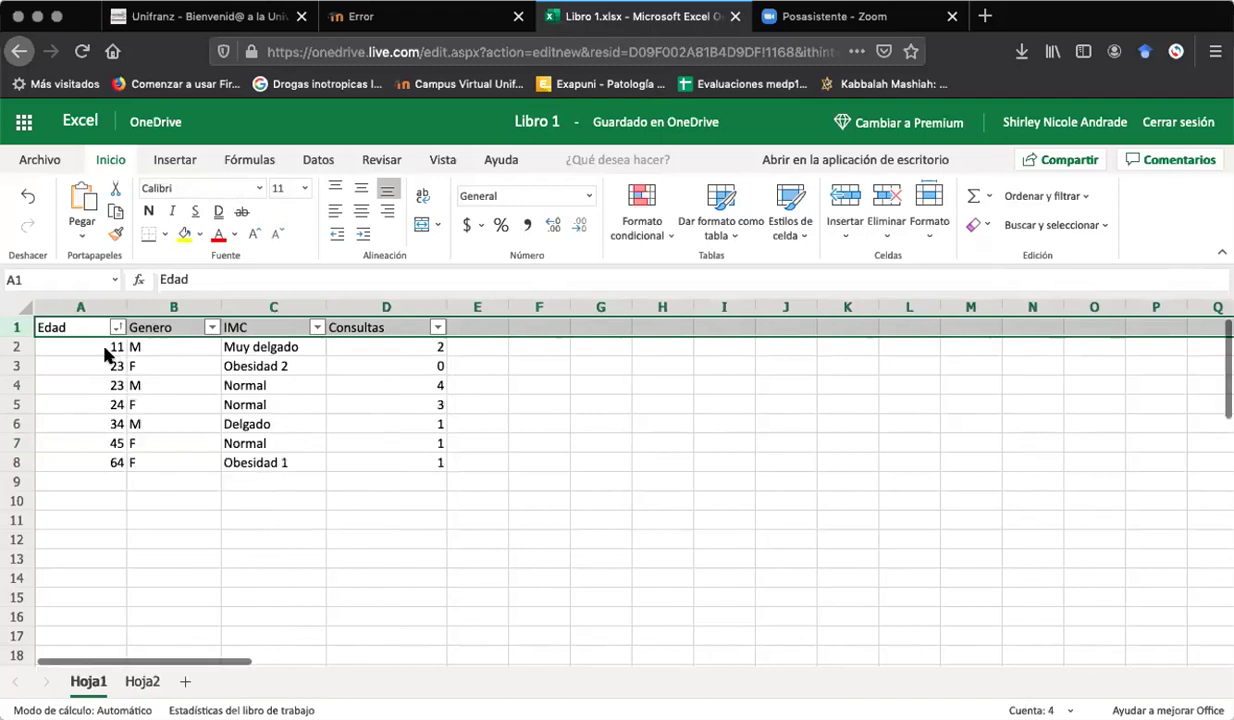
Count the Hoja1 ages and enter 4 in B4 for the 10 a 29 range.
left_click(137, 681)
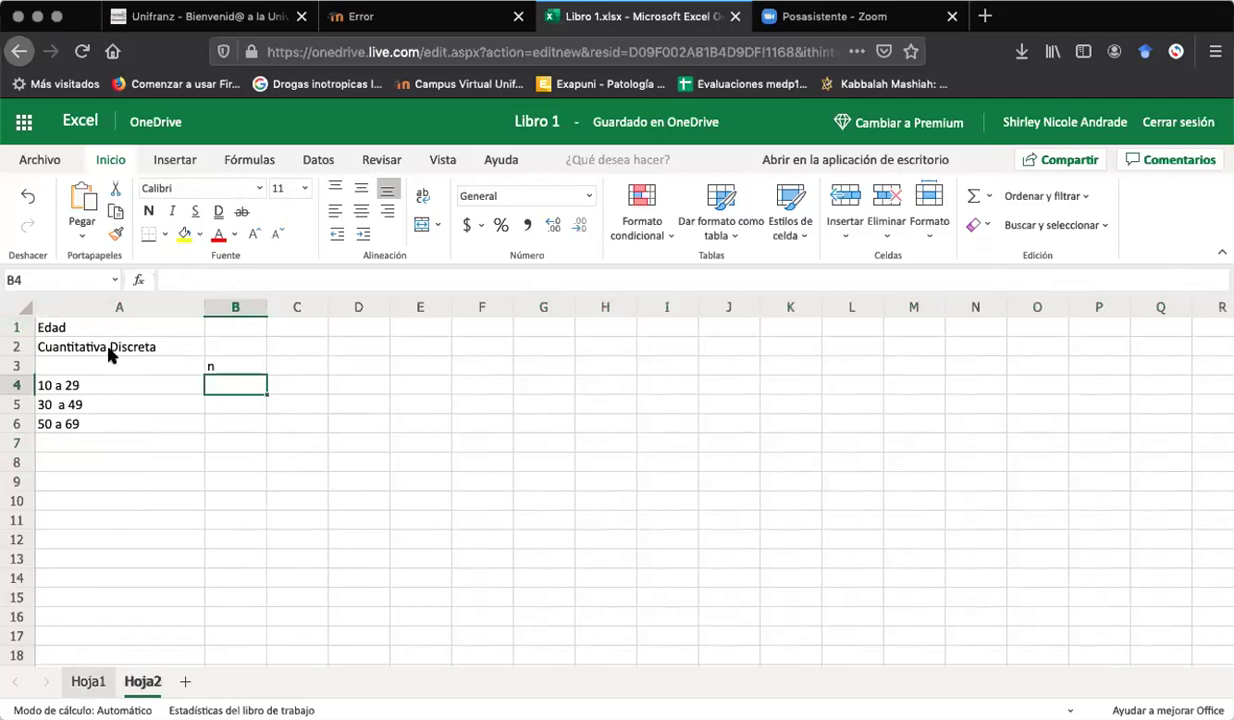
key("ctrl+Page_Up")
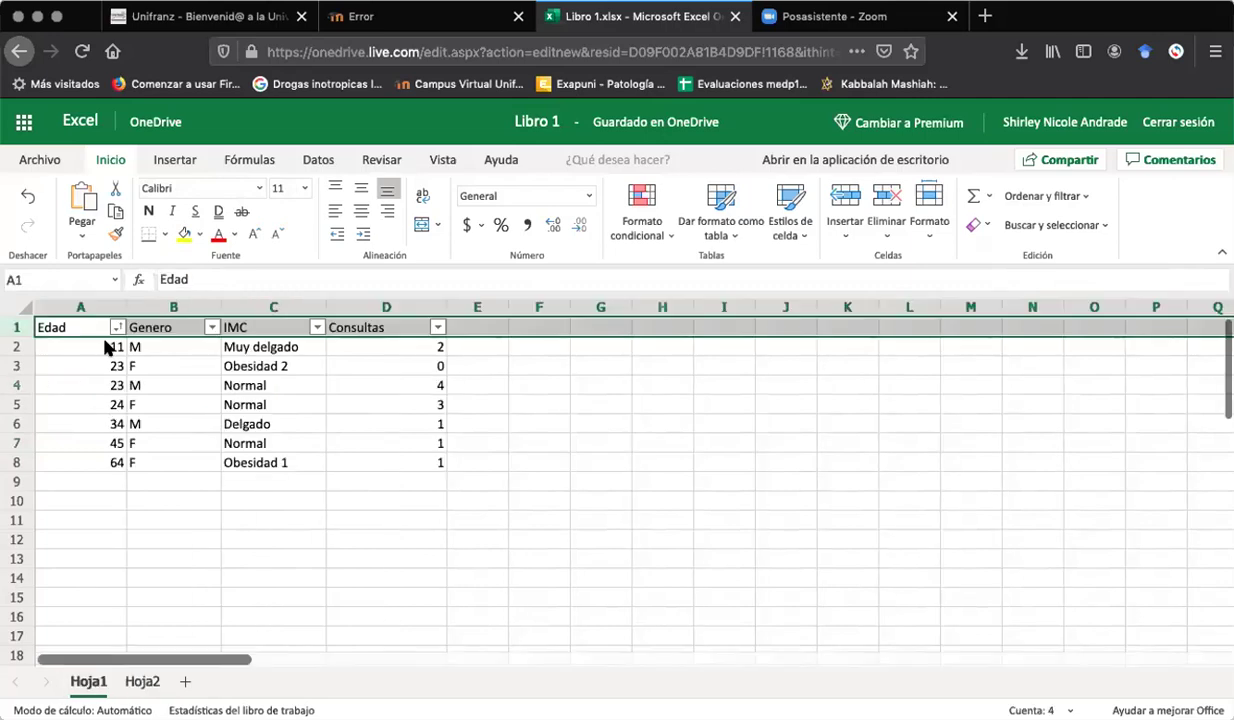
left_click(105, 366)
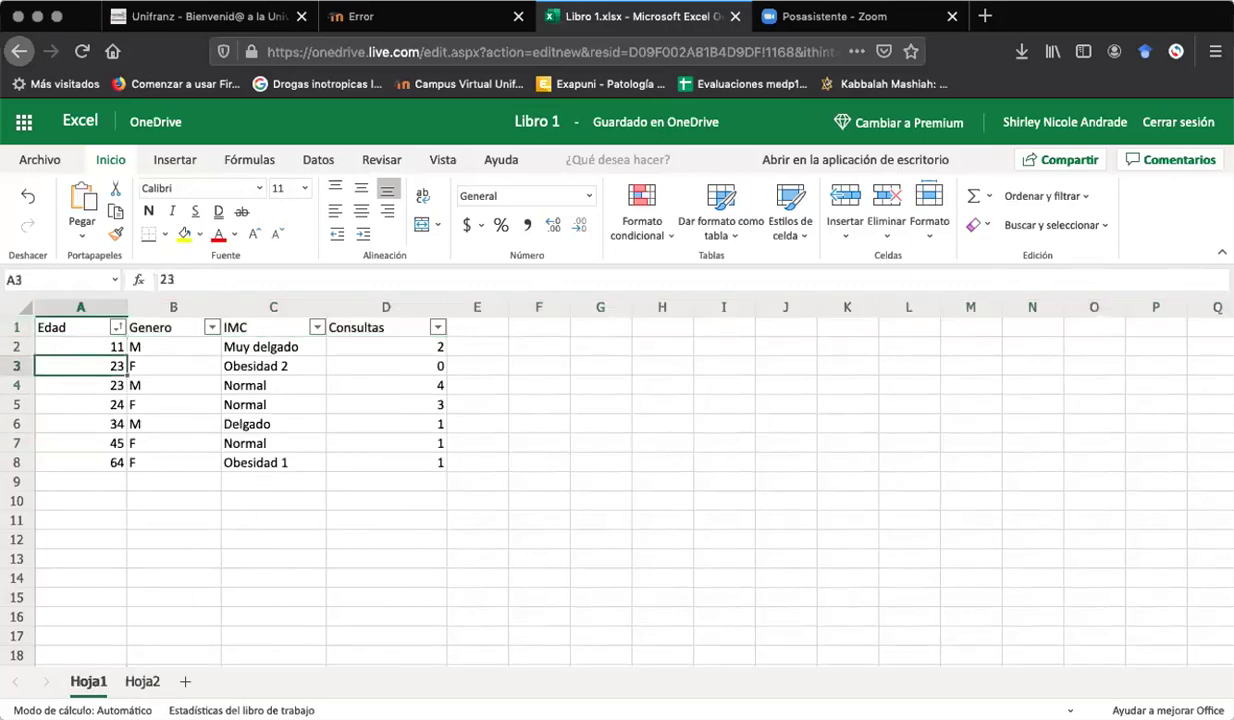
key("Down")
key("Down")
left_click(143, 682)
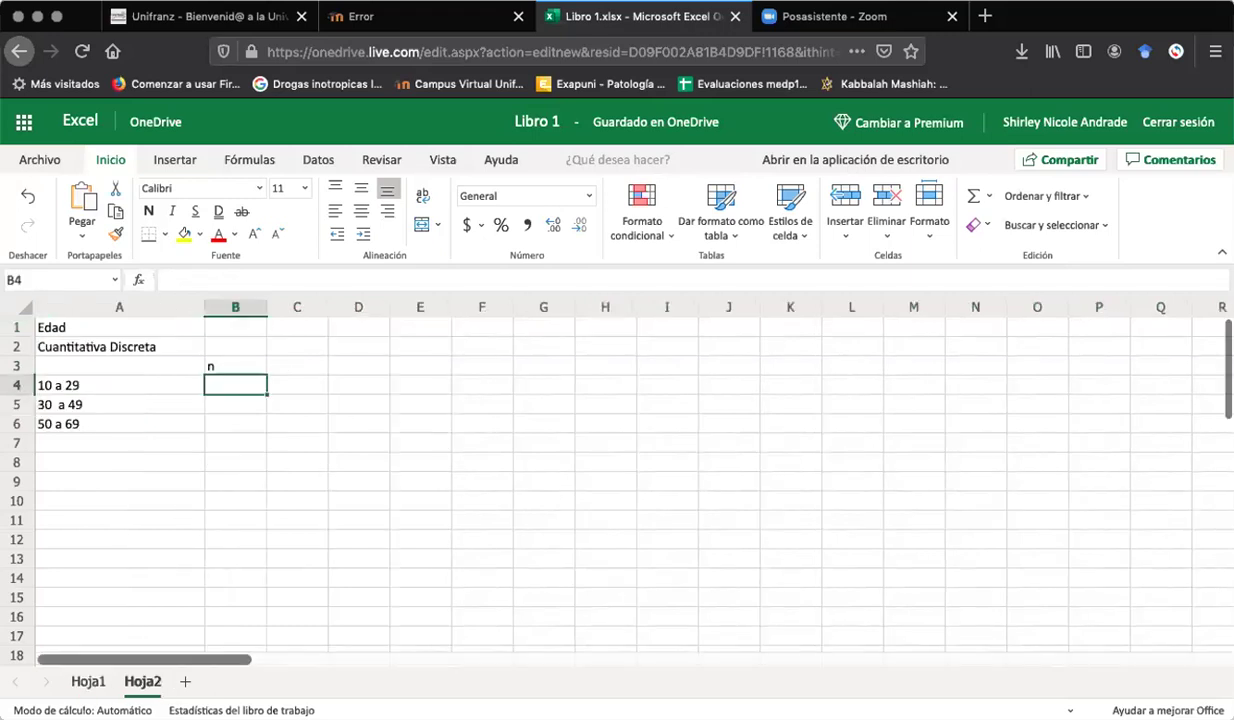
type("4")
key("Return")
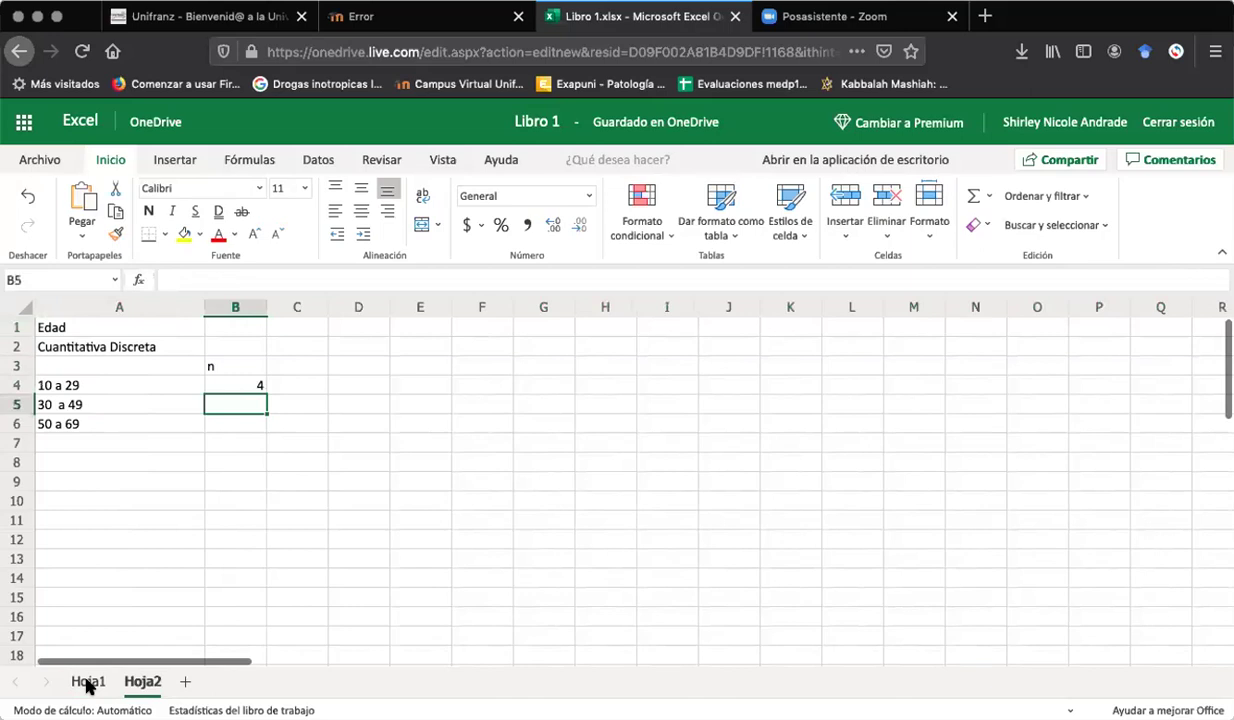
Enter the count 2 in B5 for the 30 a 49 range.
left_click(88, 682)
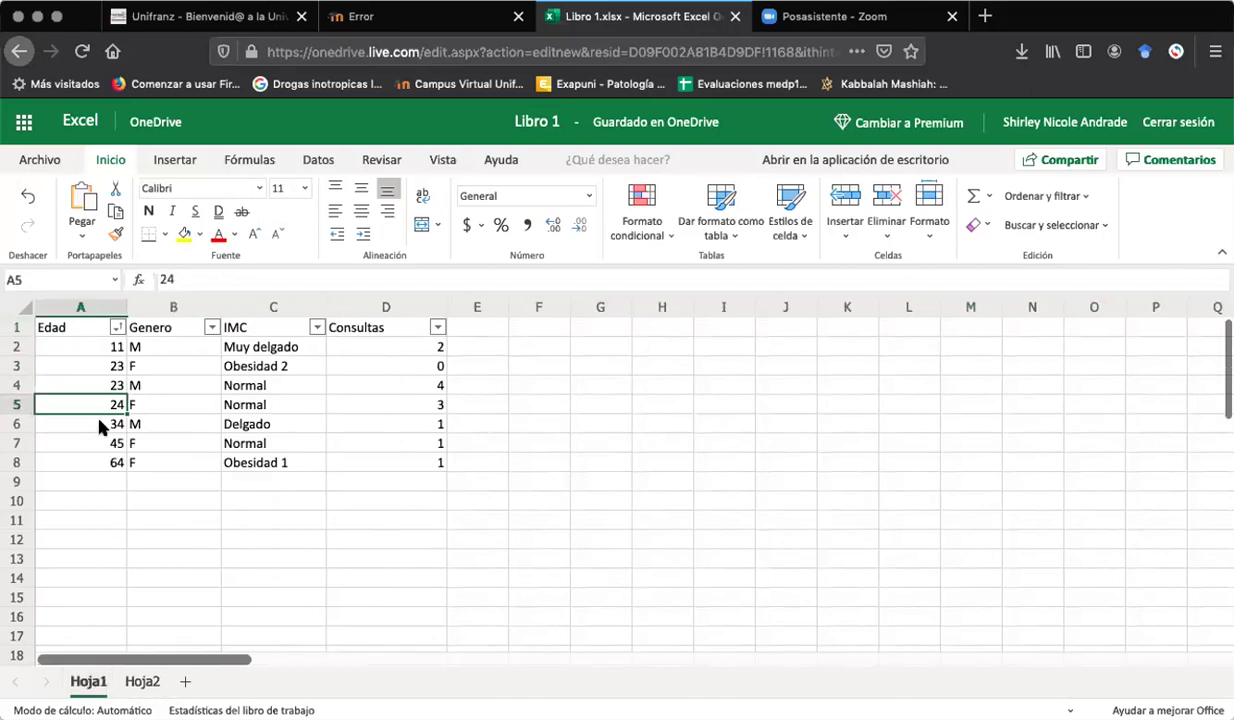
left_click(99, 424)
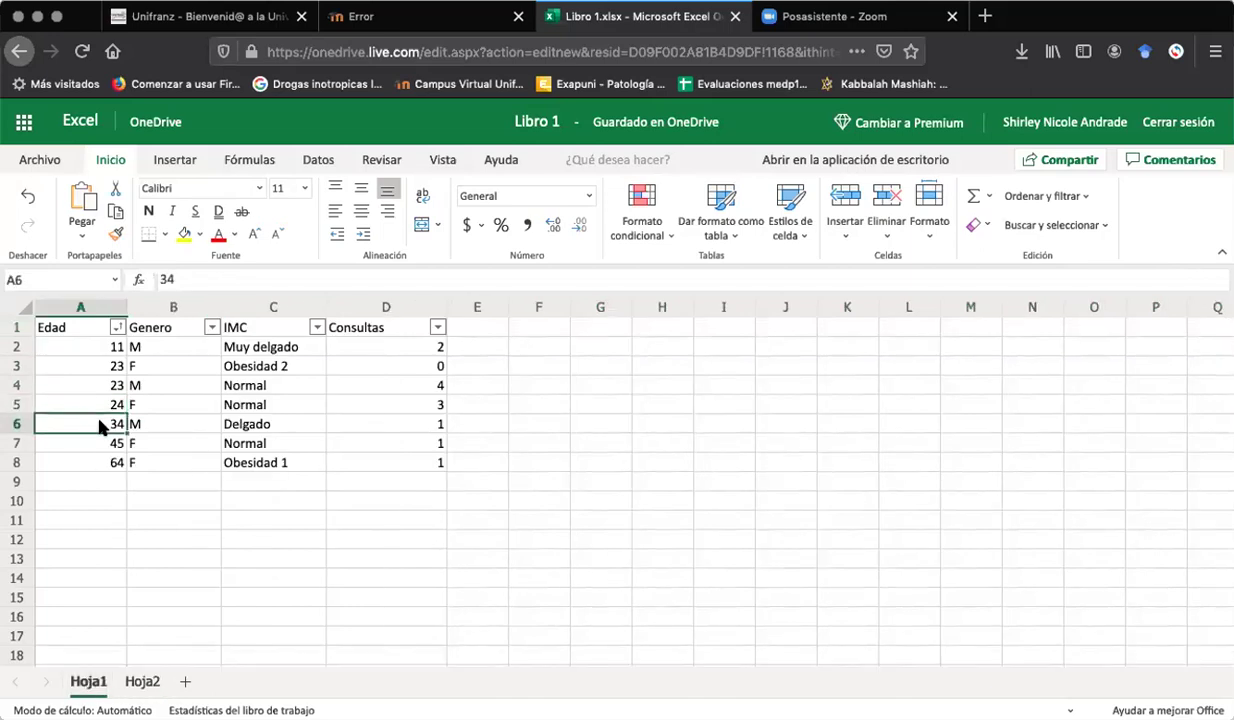
left_click(150, 678)
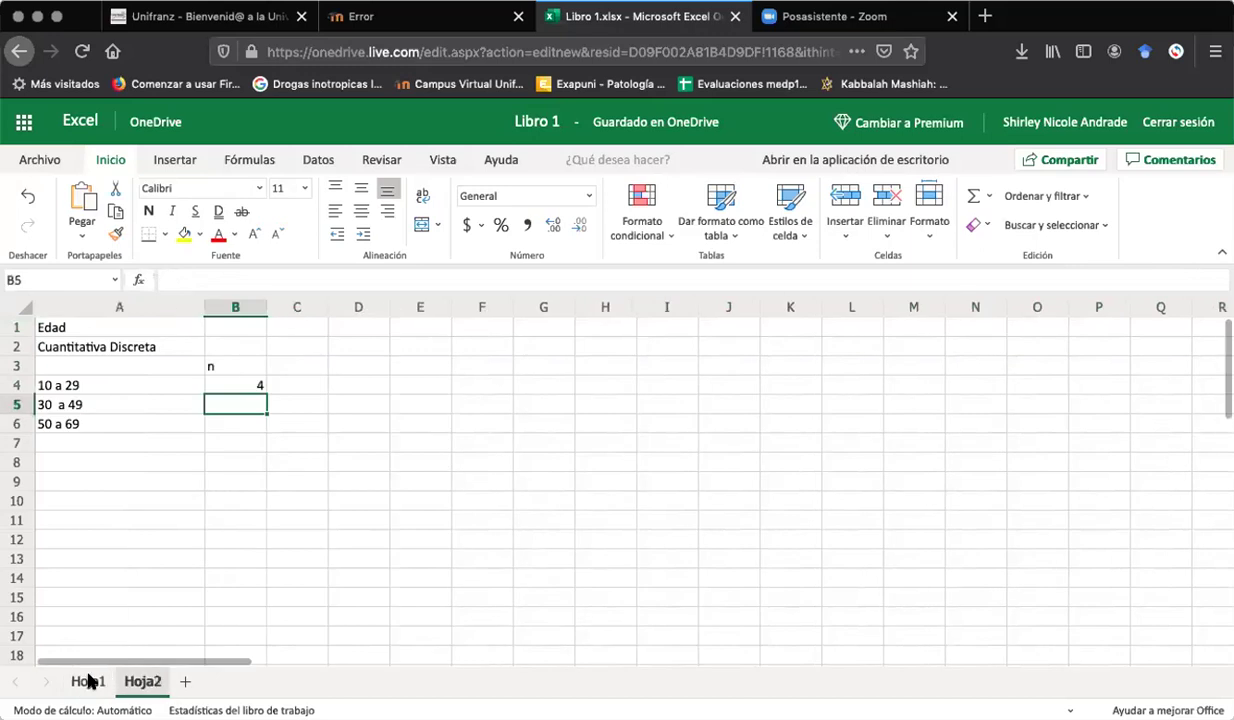
key("ctrl+Page_Up")
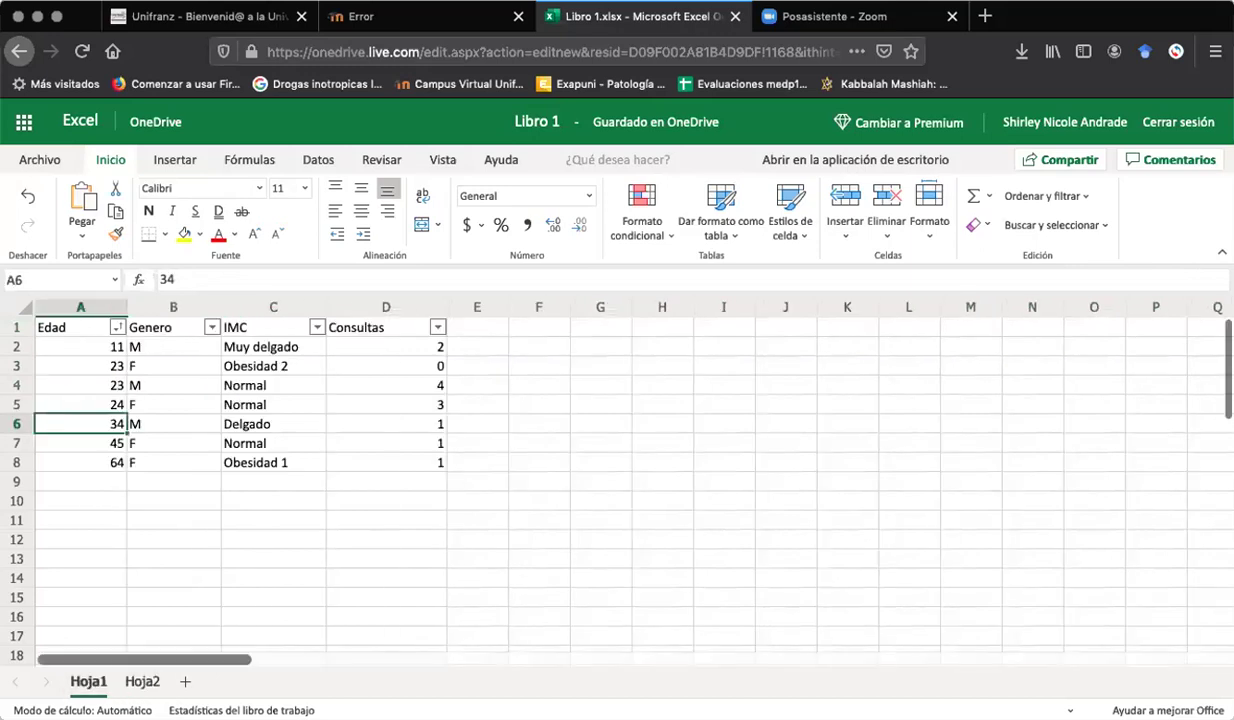
key("ctrl+Page_Down")
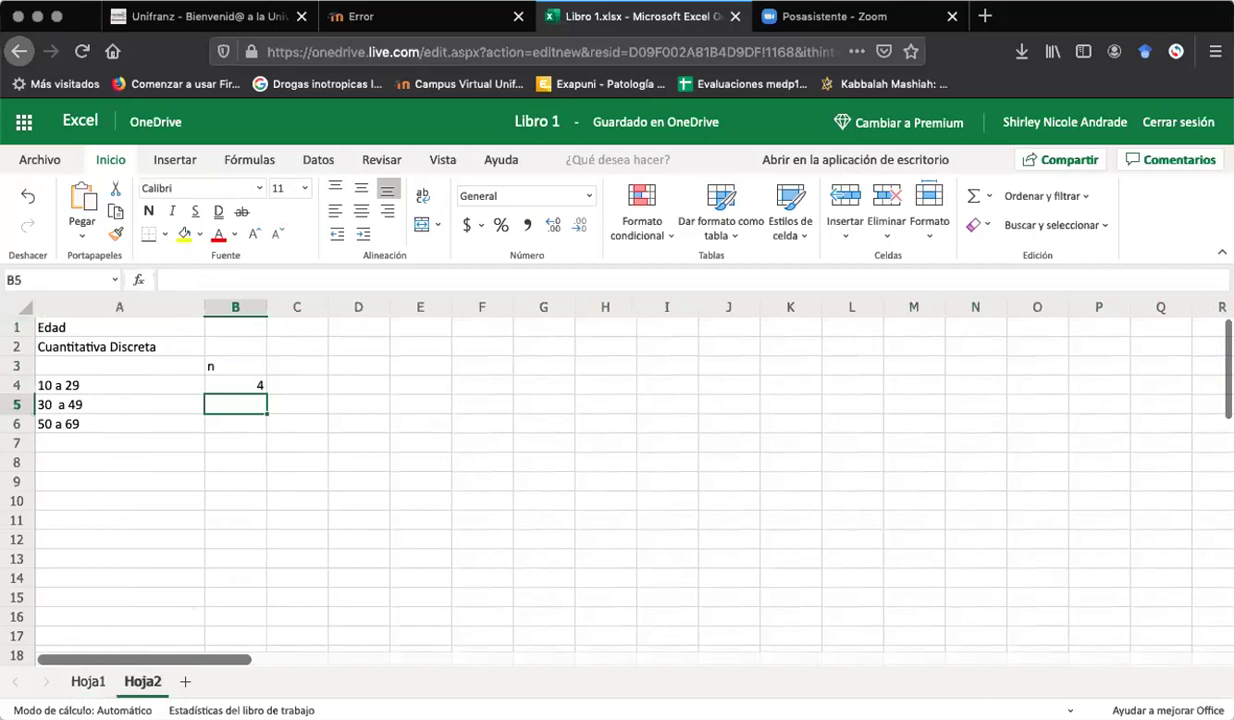
type("2")
key("Return")
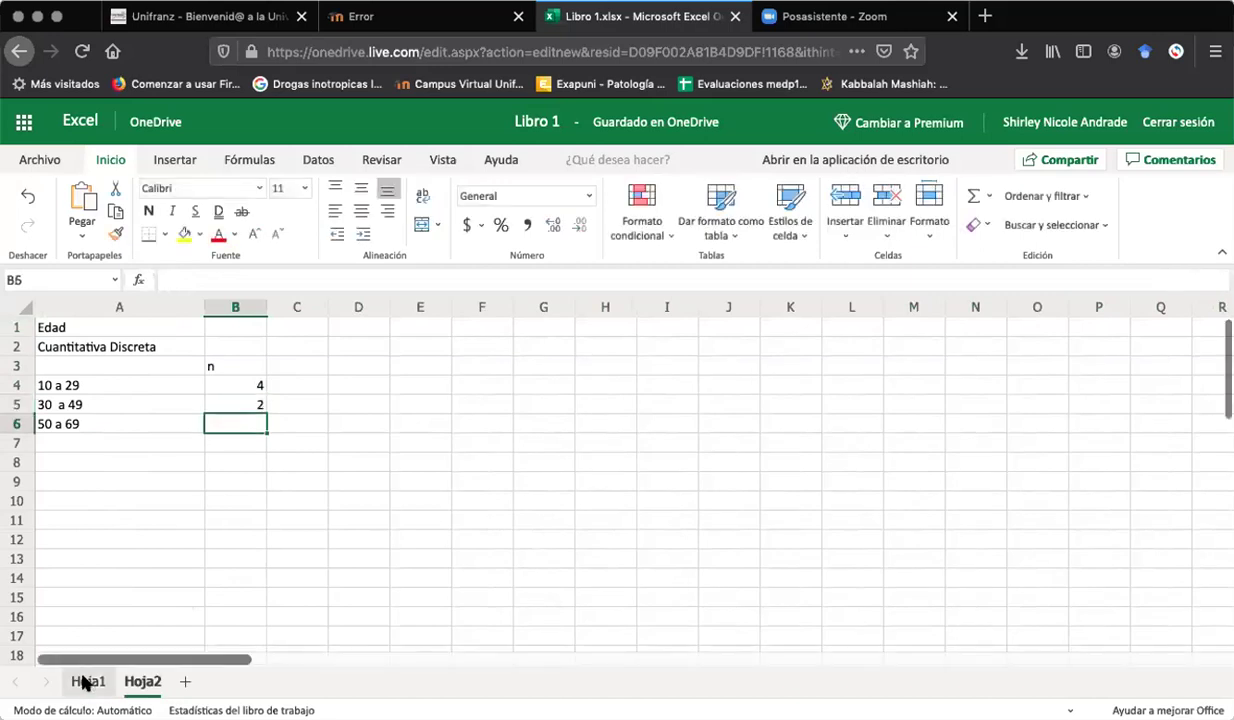
Enter the count 1 in B6 for the 50 a 69 range.
left_click(84, 681)
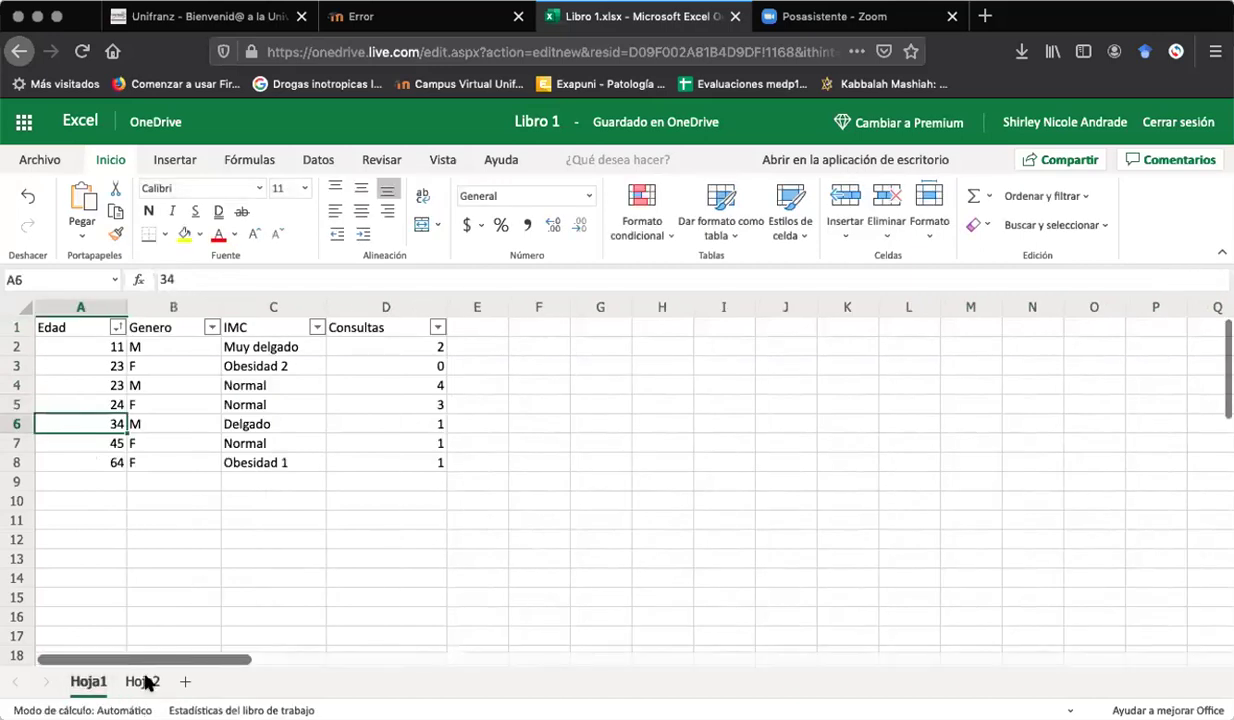
key("ctrl+Page_Down")
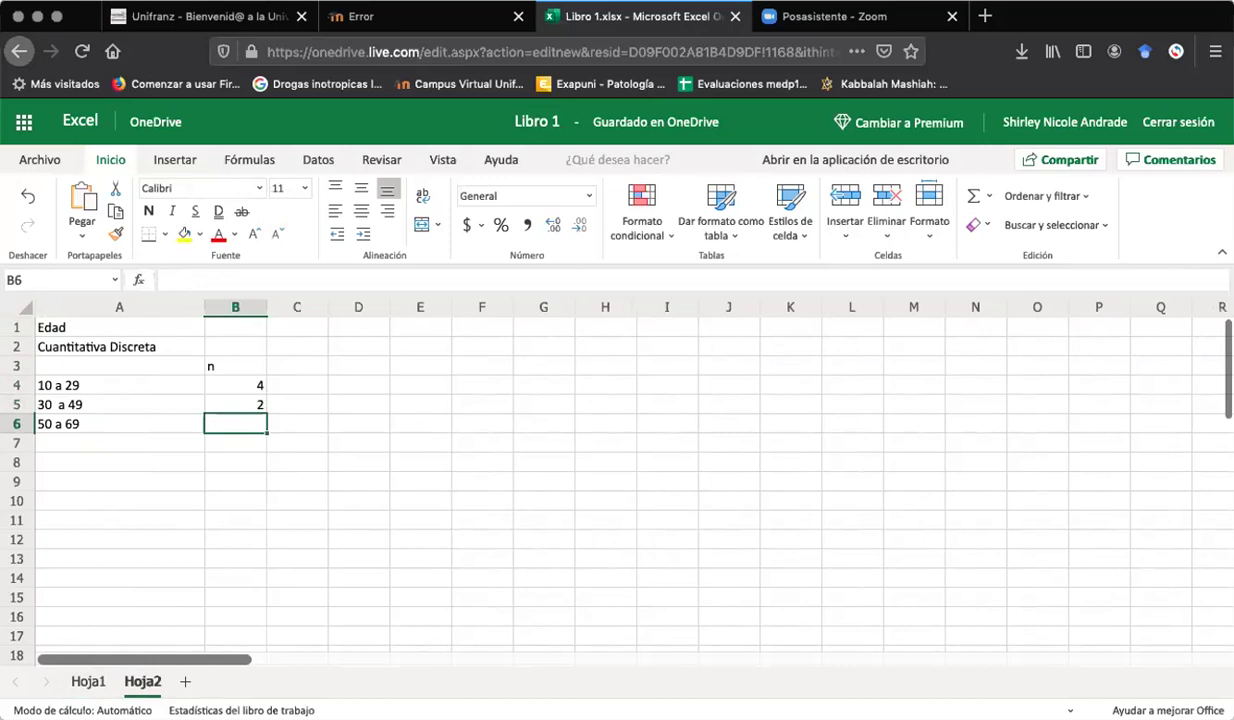
type("1")
key("Return")
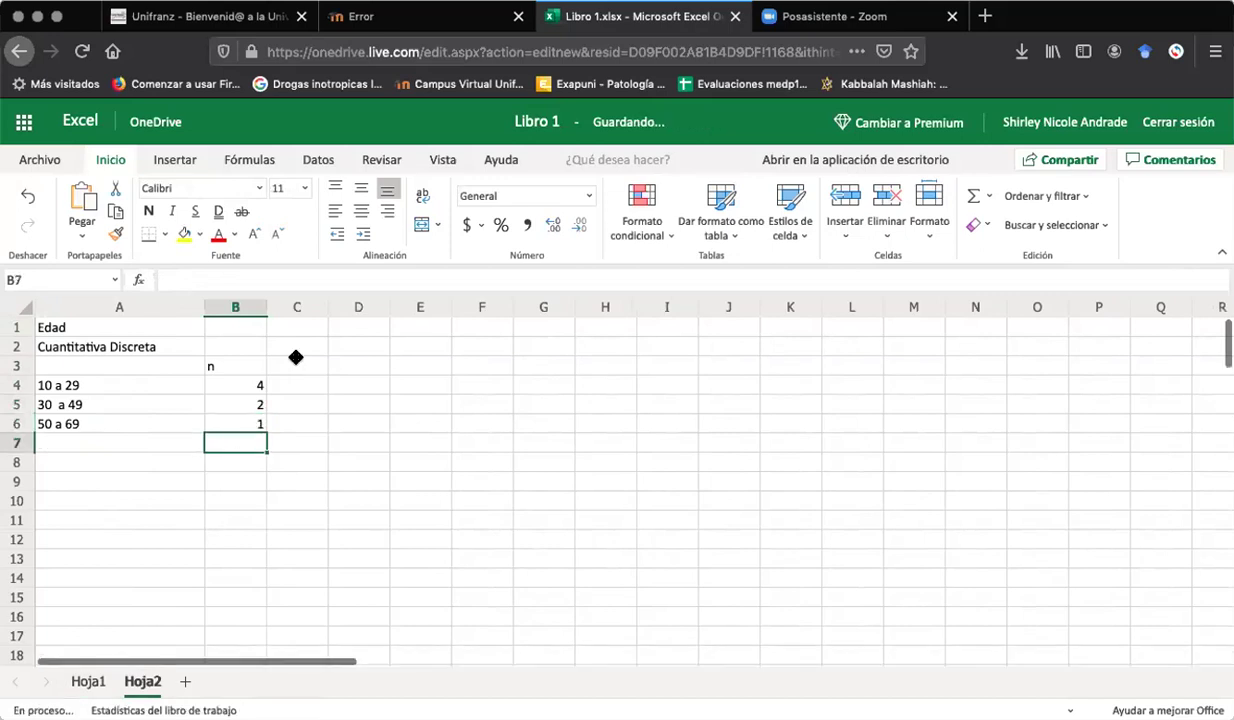
left_click(296, 363)
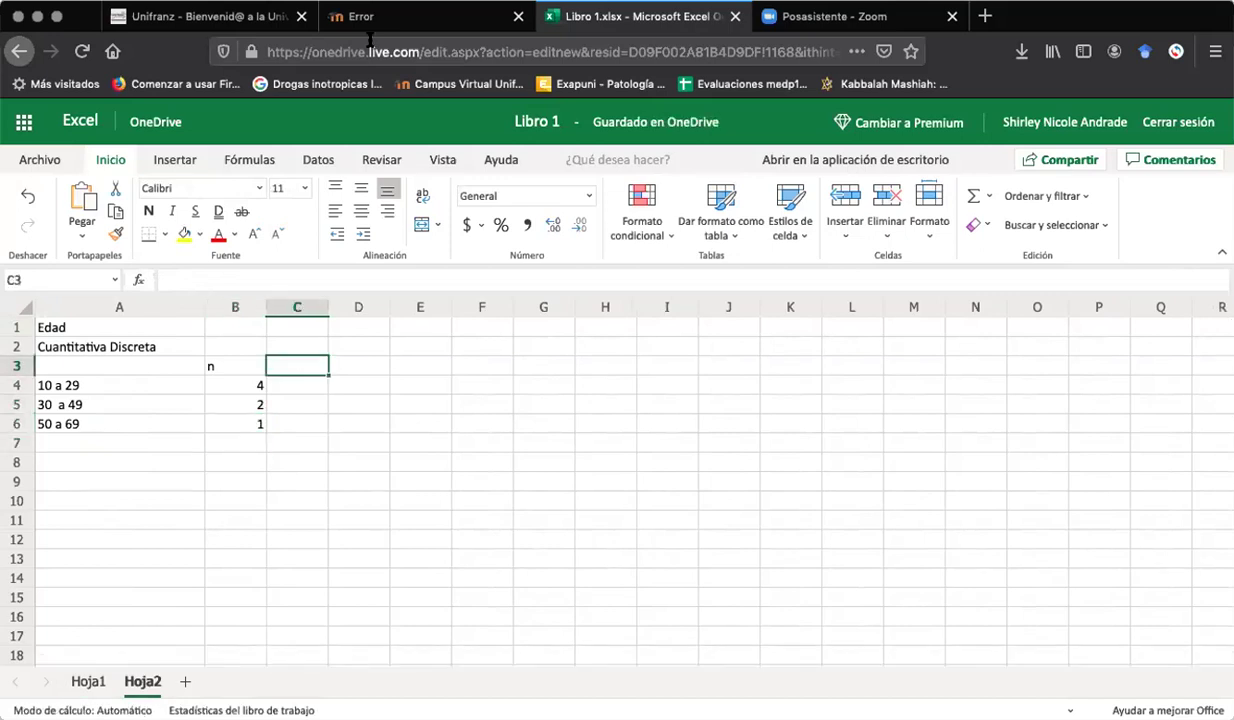
Enter the heading N in C3 with cumulative values 4, 6 and 7 in C4:C6.
type("N")
key("Return")
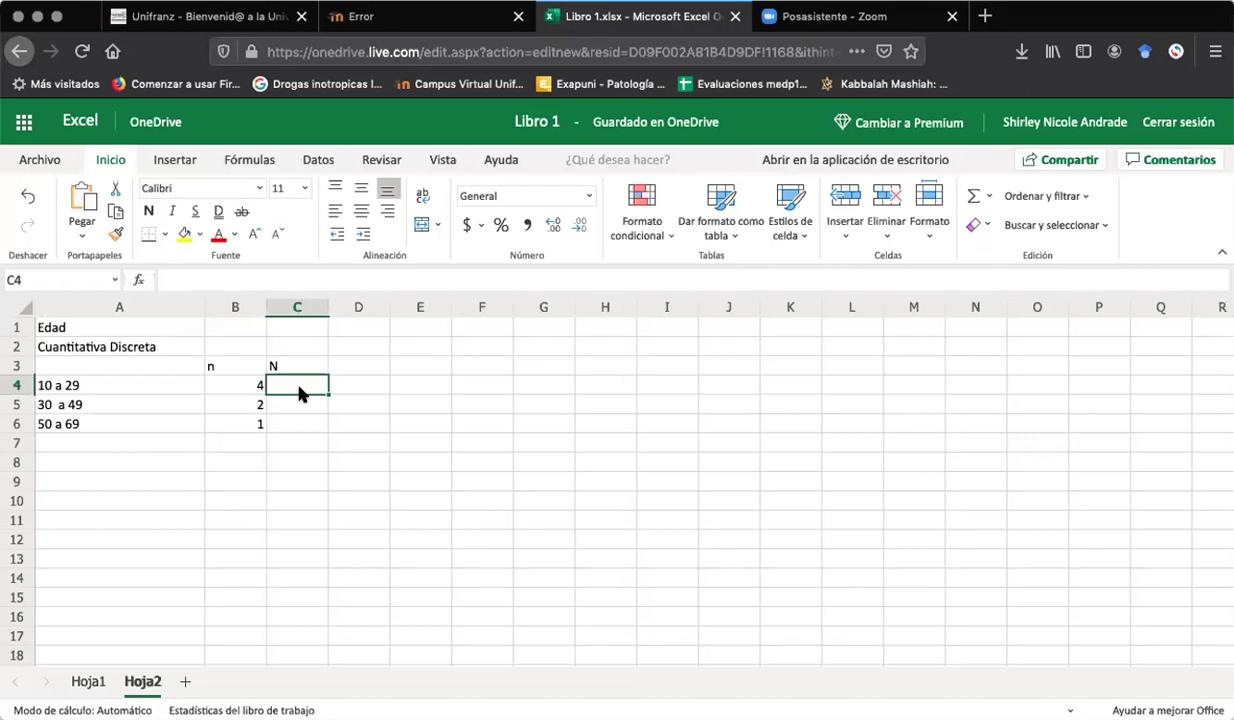
type("4")
key("Return")
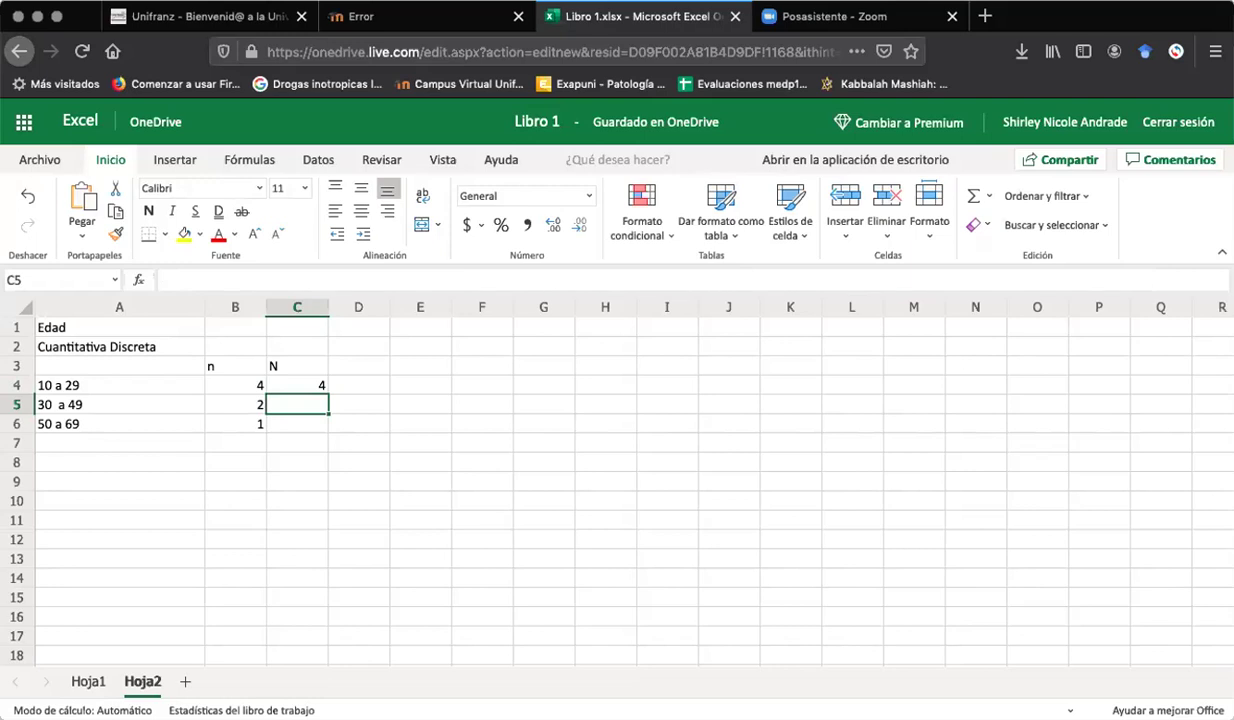
type("6")
key("Return")
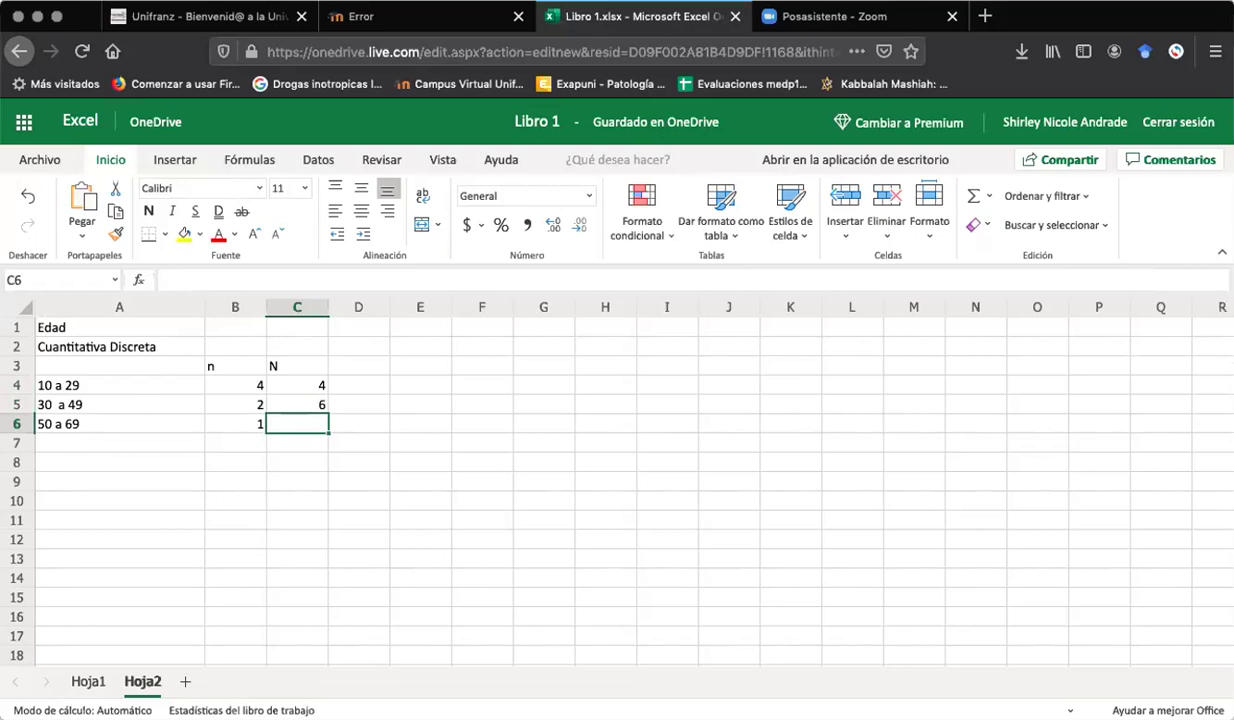
type("7")
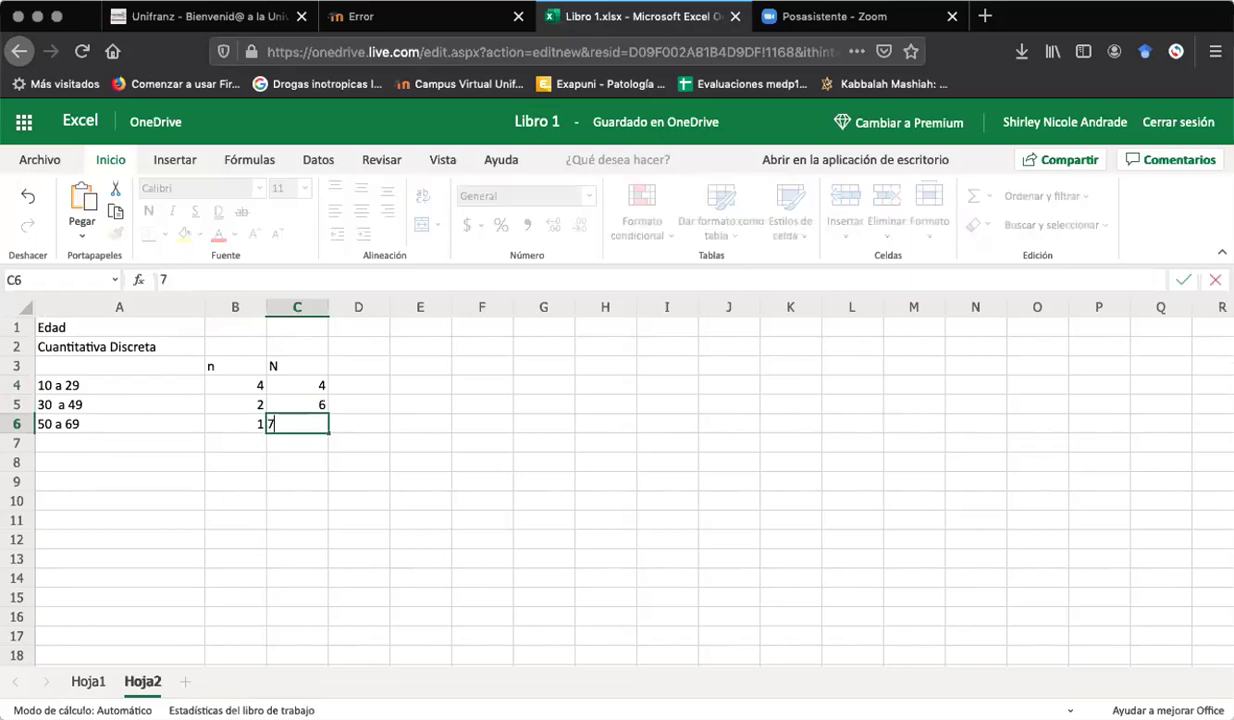
key("Return")
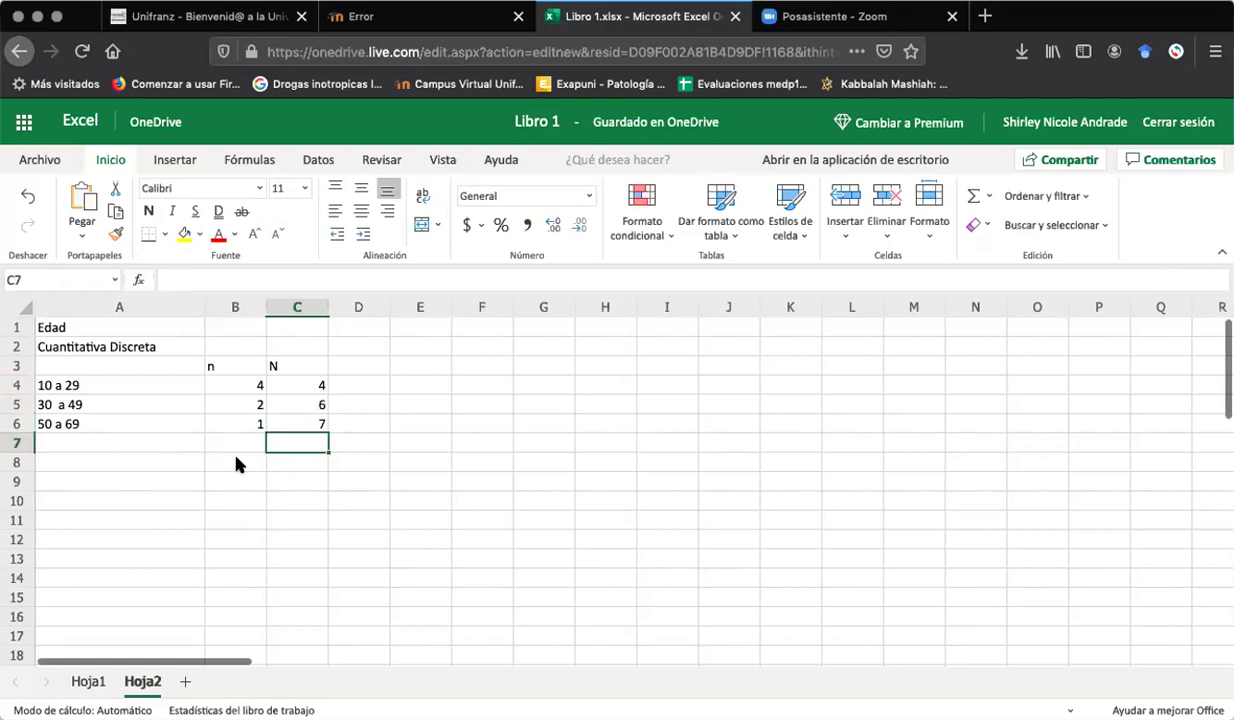
Label cell A7 'total' and right-align it.
left_click(141, 443)
type("tot")
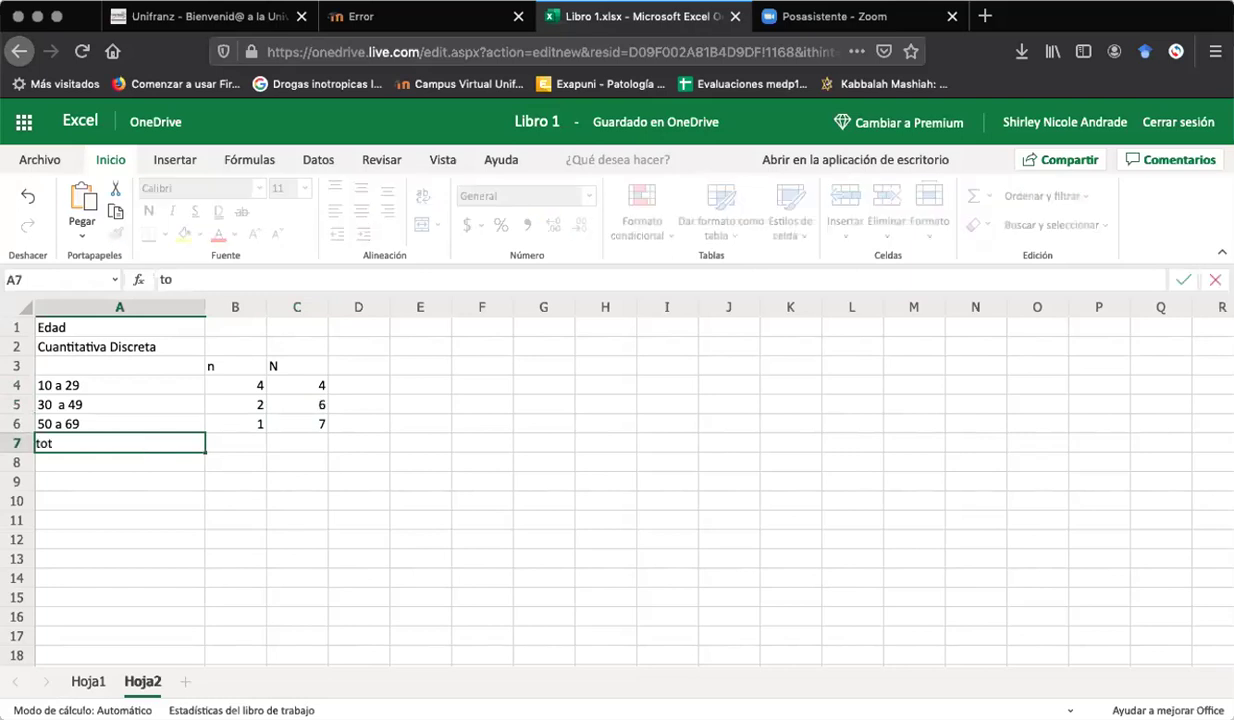
type("al")
key("Return")
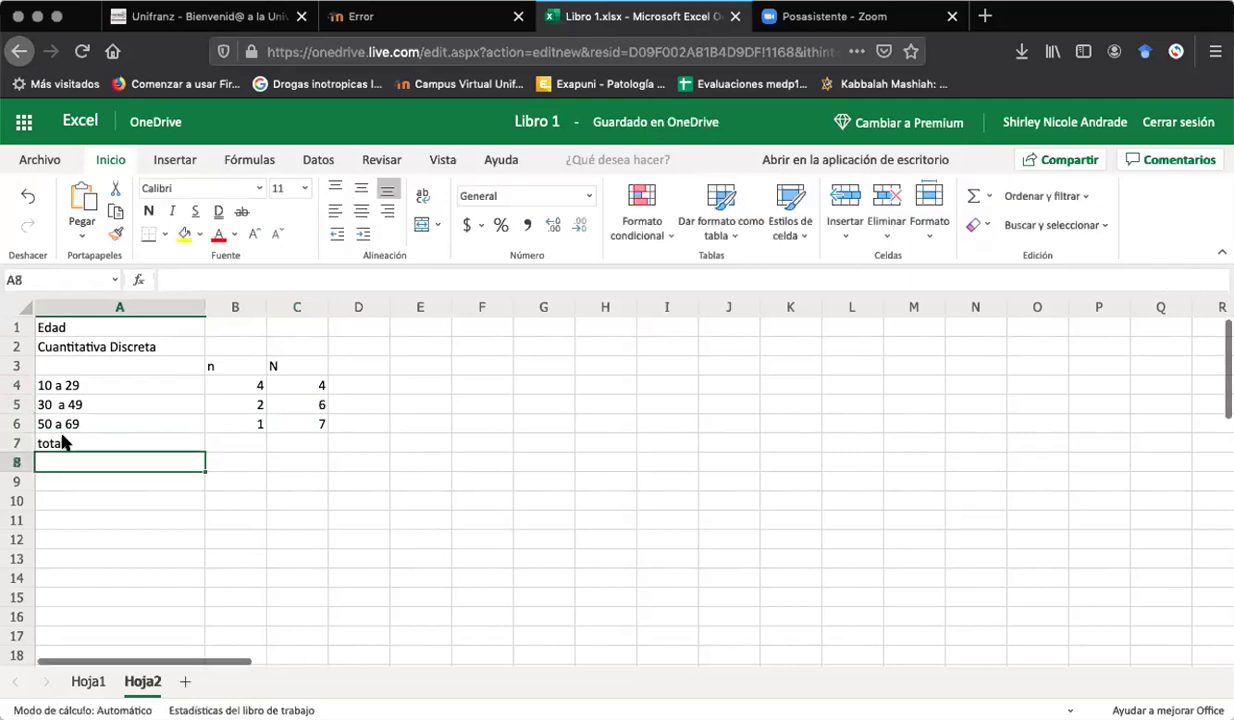
left_click(62, 443)
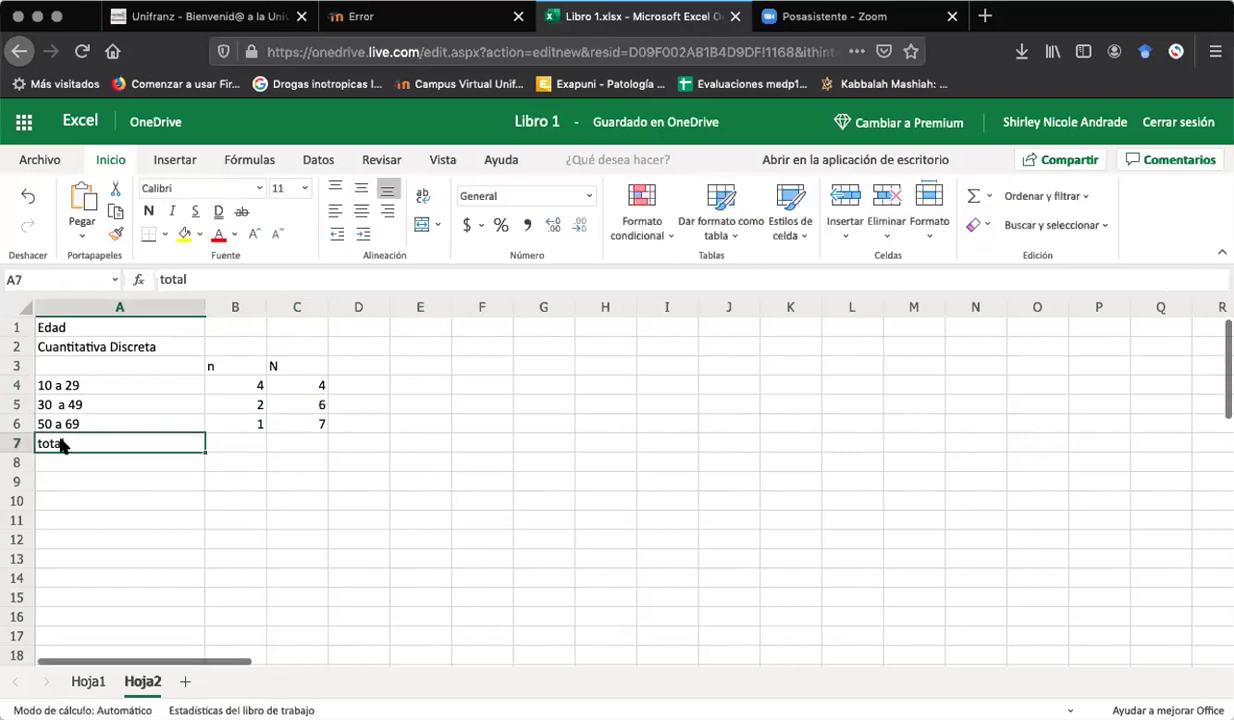
left_click(388, 211)
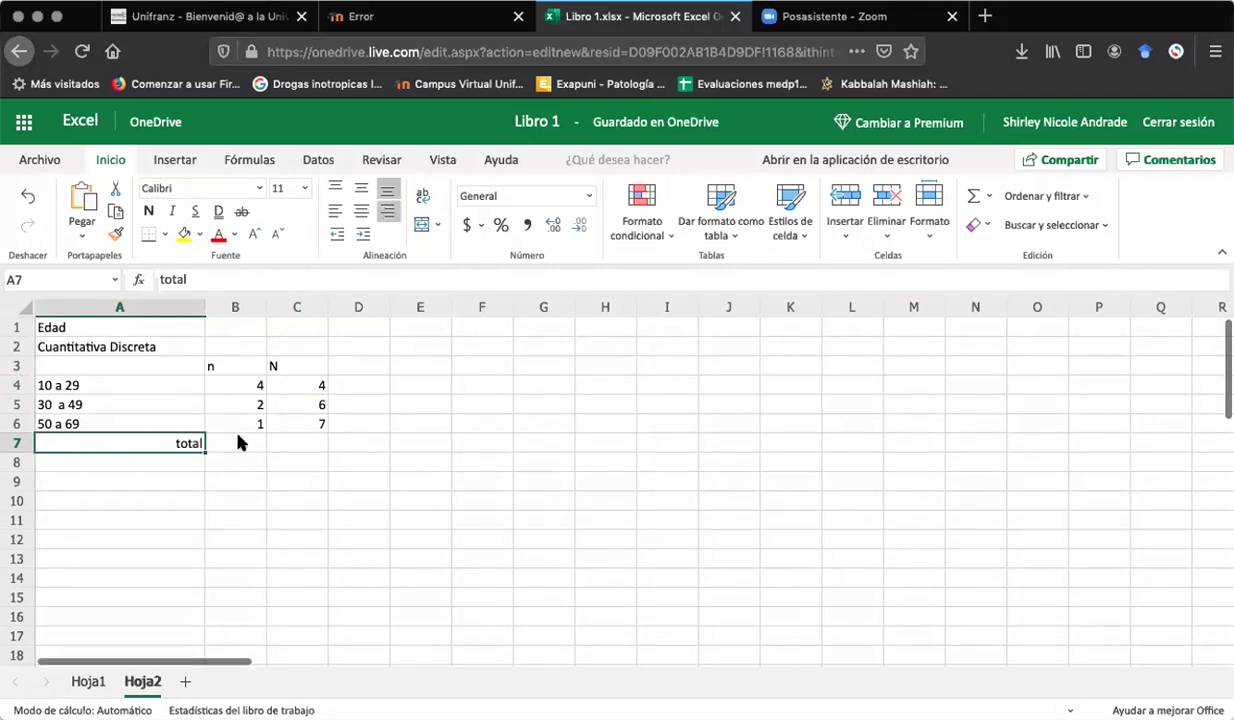
Sum the n counts in B7 with AutoSum, =SUMA(B4:B6) giving 7.
left_click(240, 442)
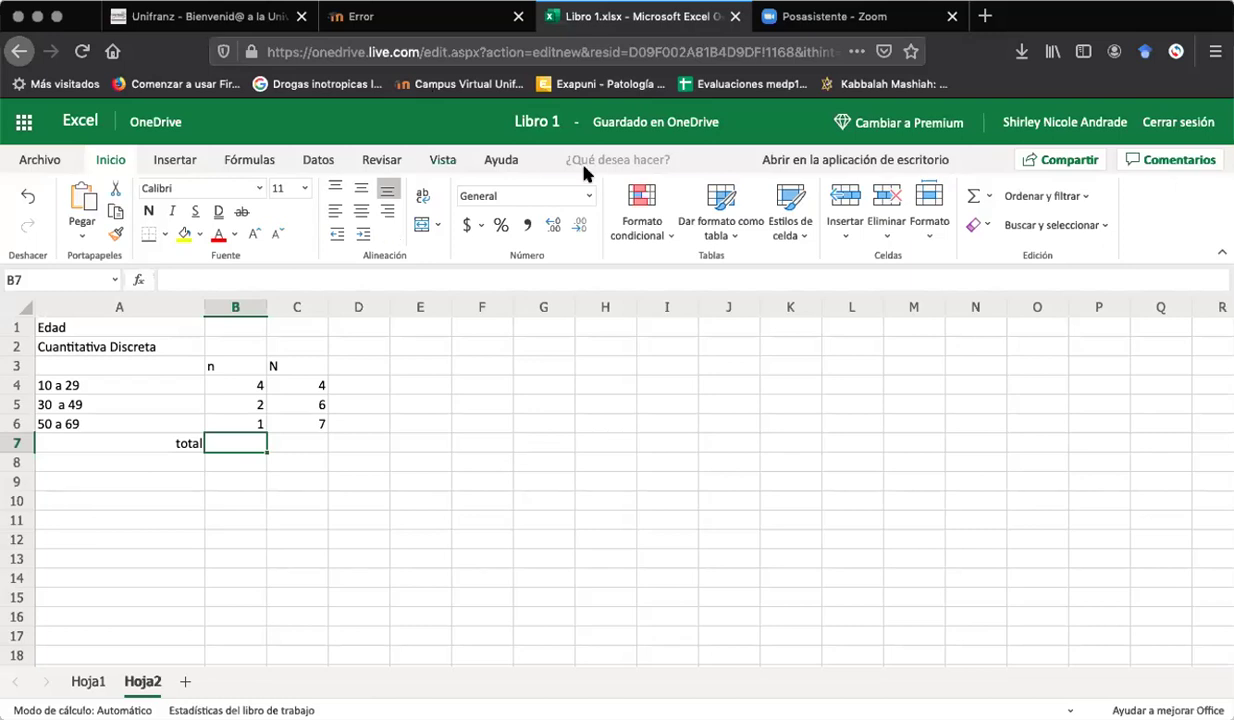
left_click(970, 199)
key("Return")
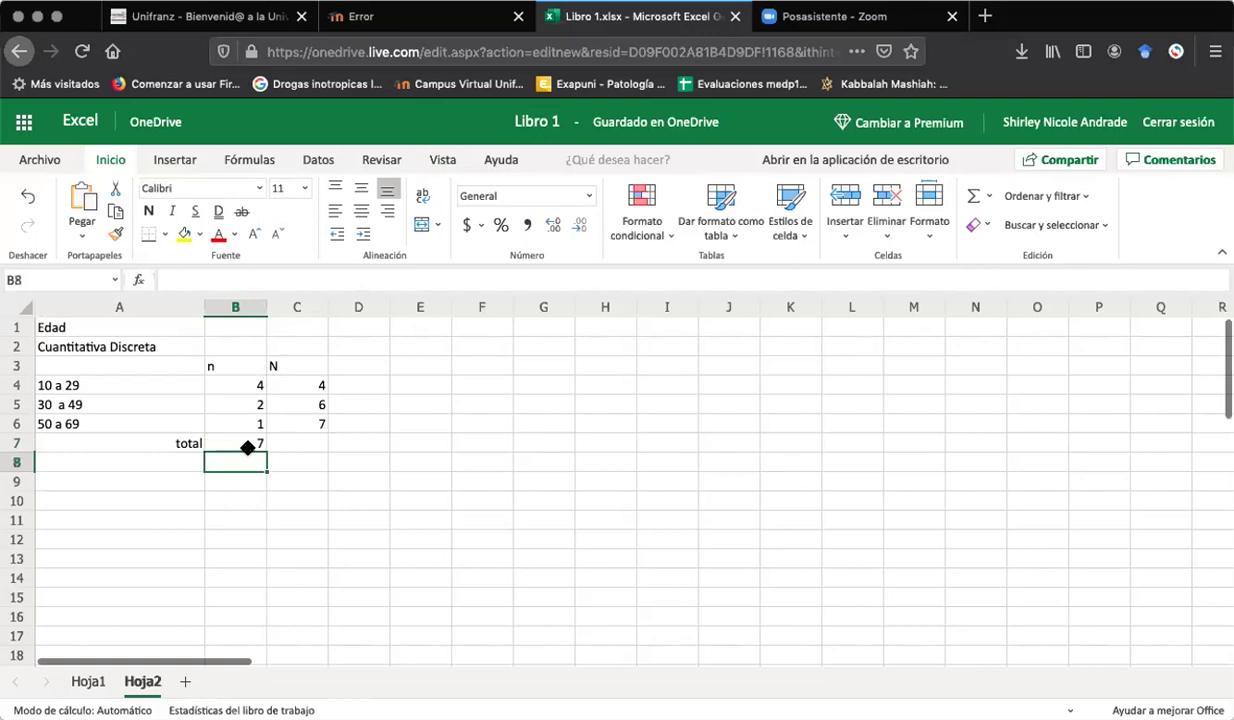
left_click(311, 440)
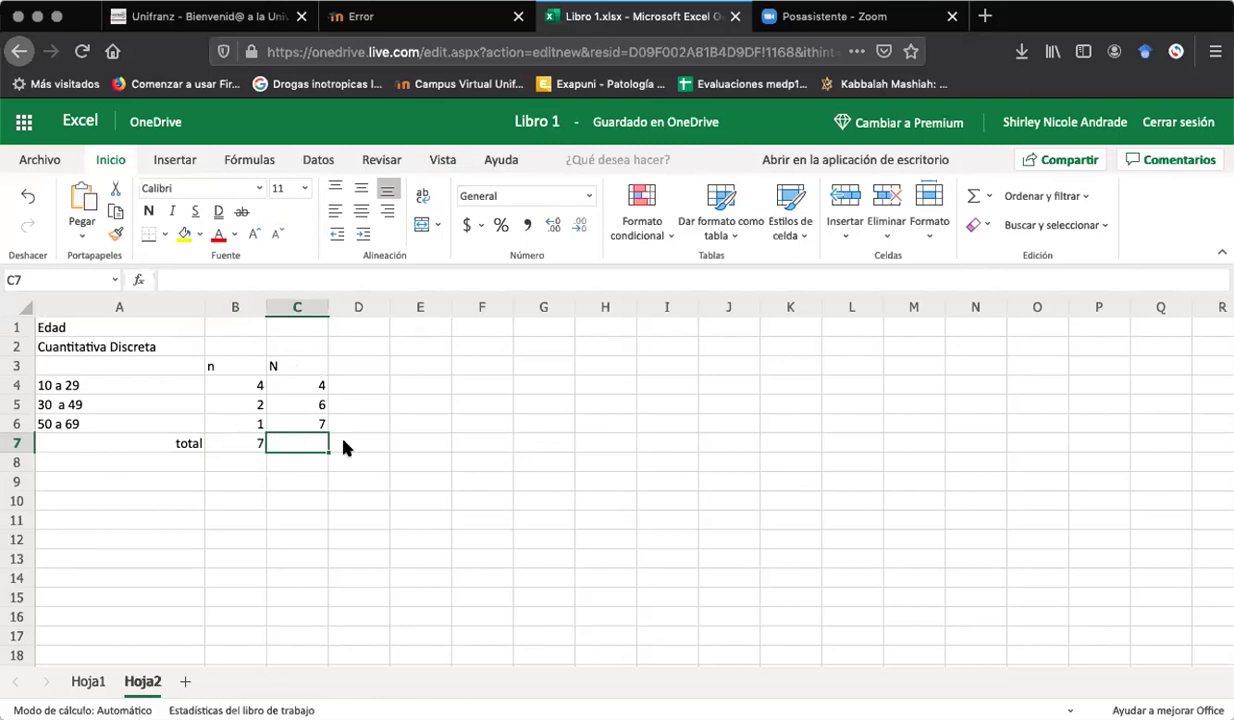
Enter the heading N* in cell D3 next to the N column.
left_click(375, 370)
type("N*")
key("Return")
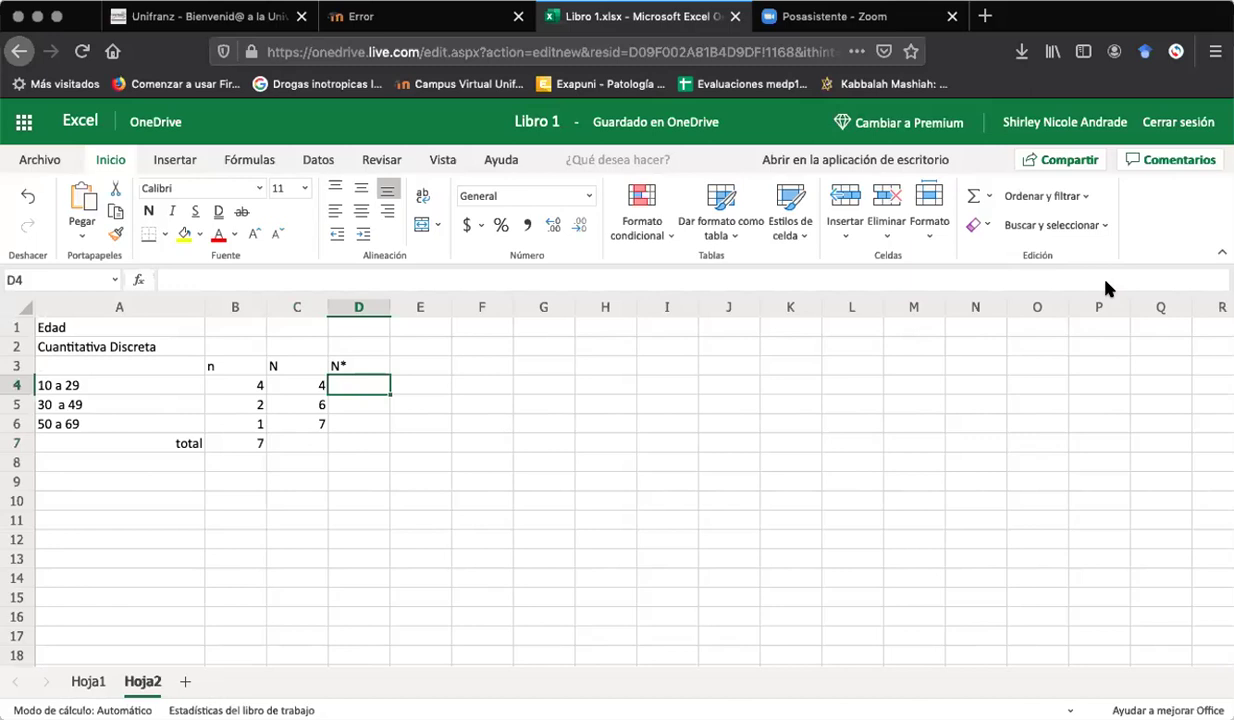
Check the table cells, ending on D6 in the N* column, then switch to the lesson PDF.
left_click(669, 390)
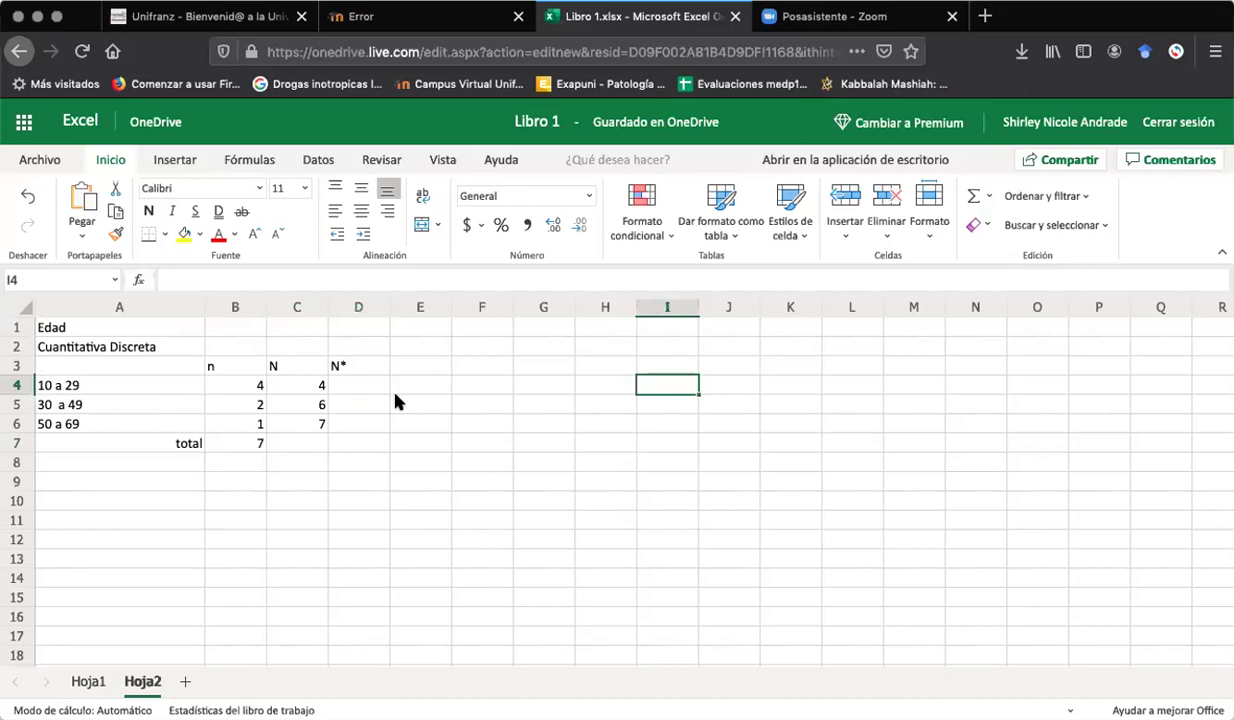
left_click(364, 367)
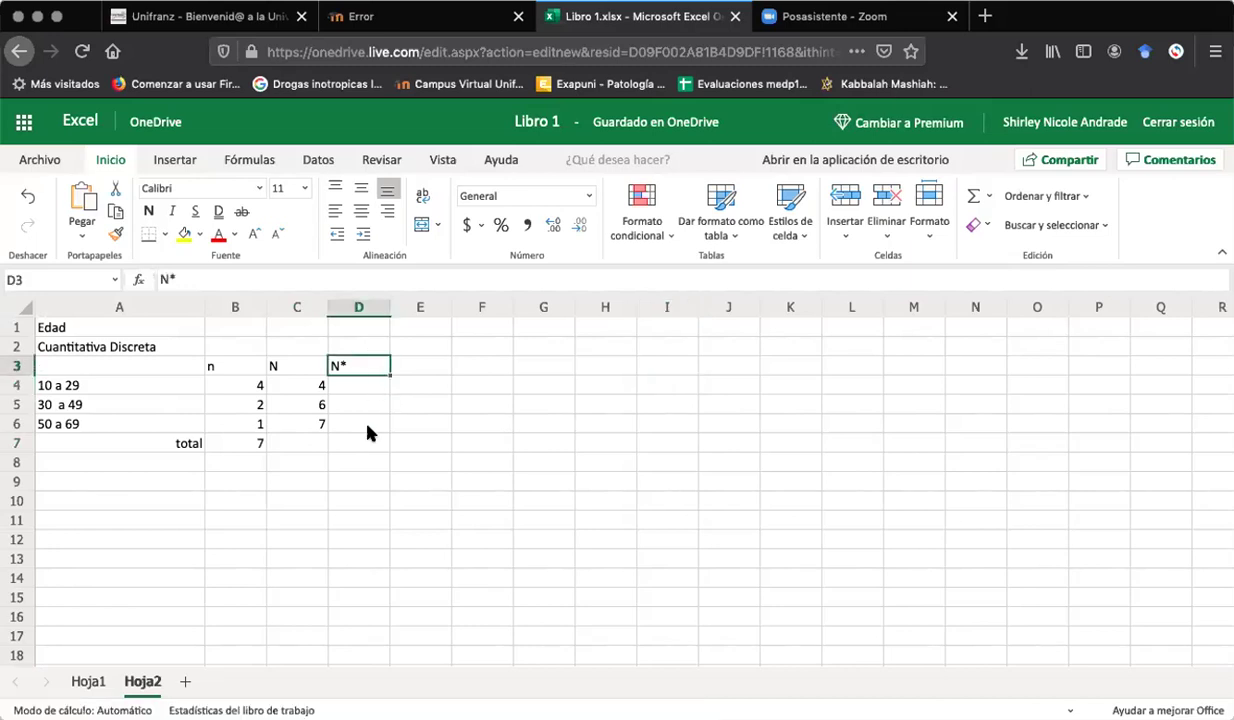
key("Down")
left_click(369, 426)
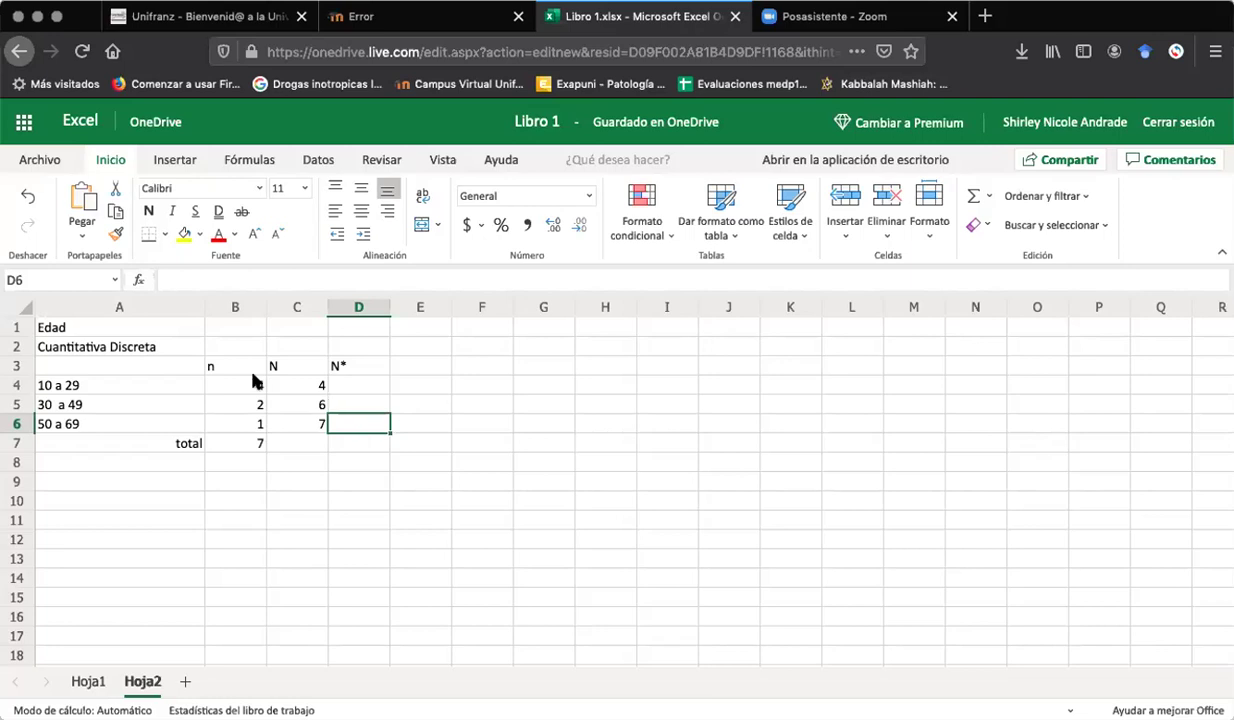
key("Left")
key("Left")
key("Up")
key("Up")
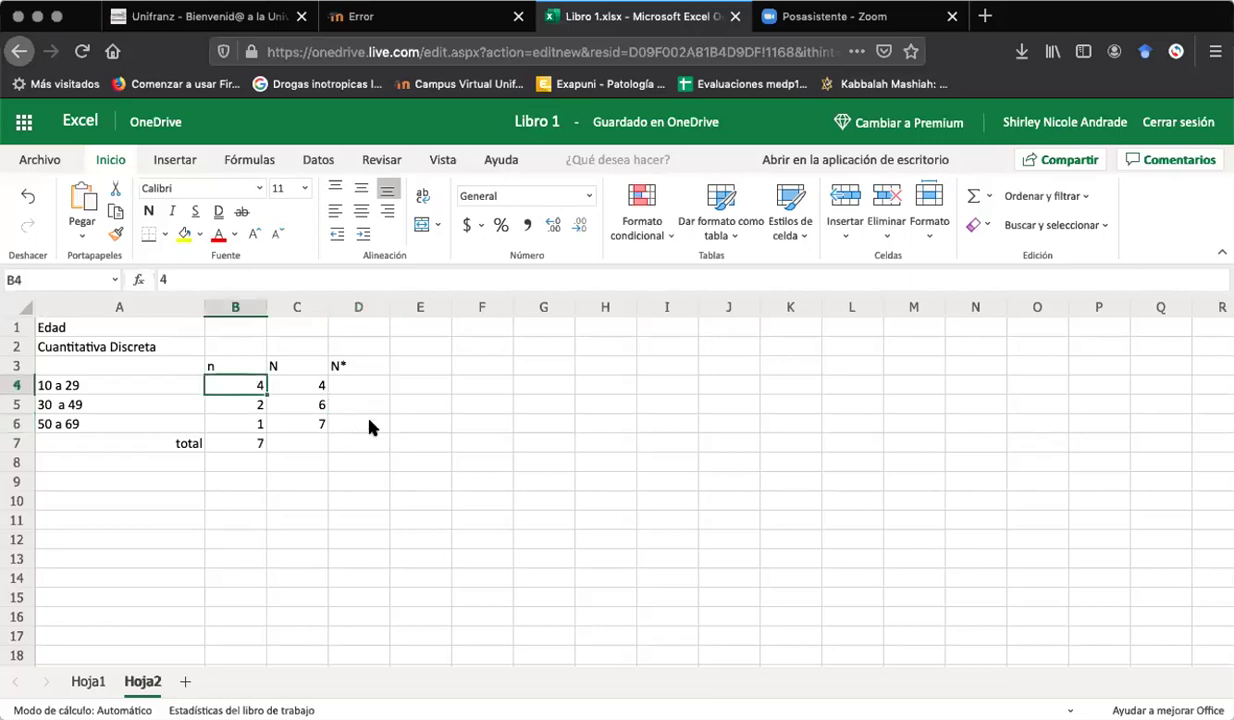
left_click(369, 427)
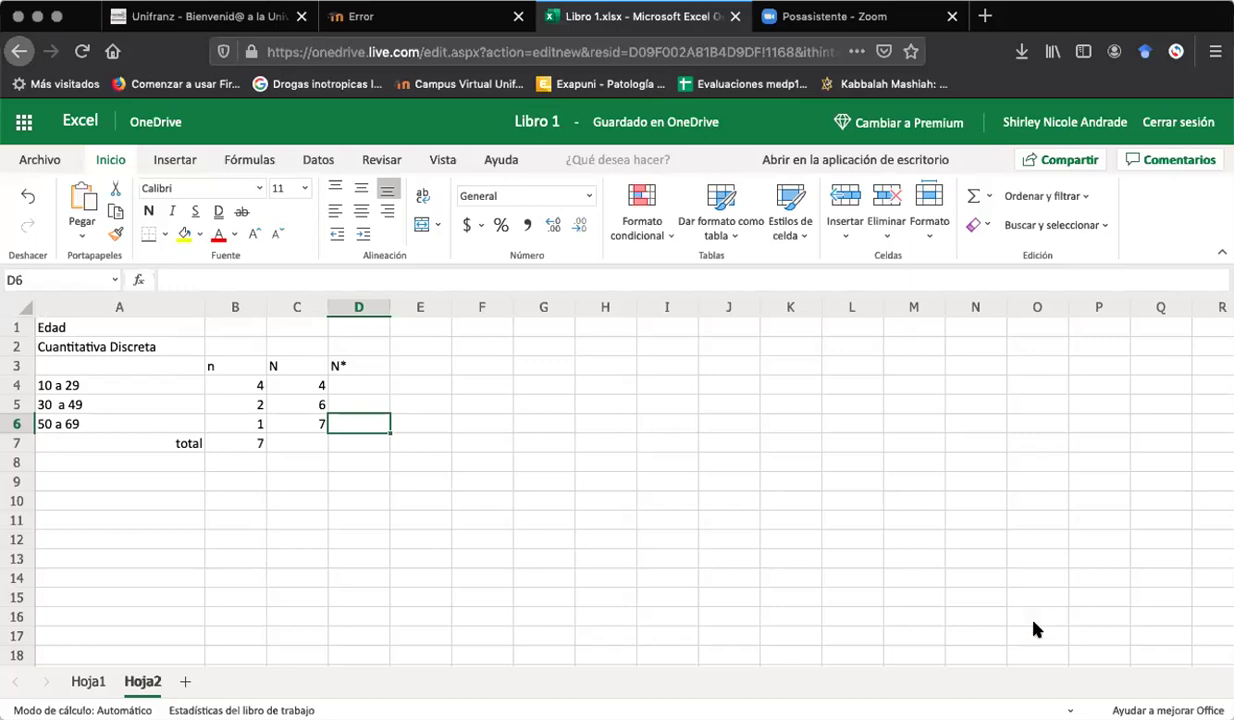
key("super+Tab")
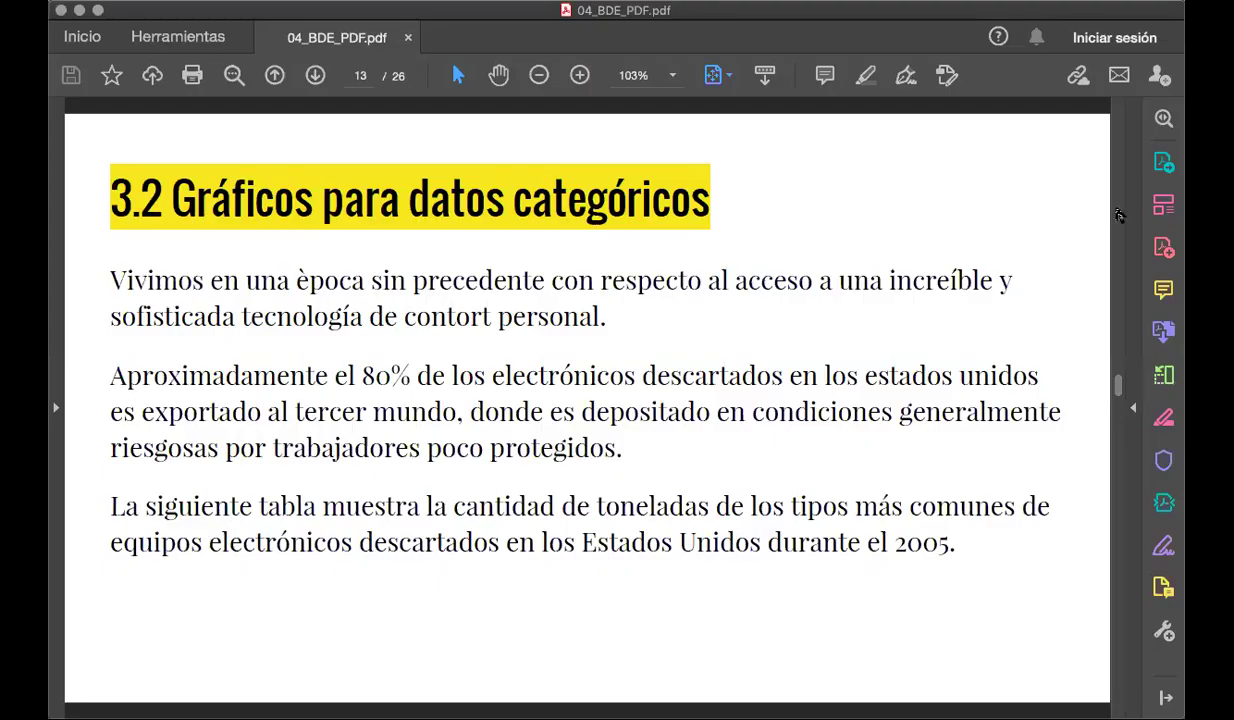
Review the complete frequency table example on page 12, then return to the Excel workbook.
left_click(1119, 216)
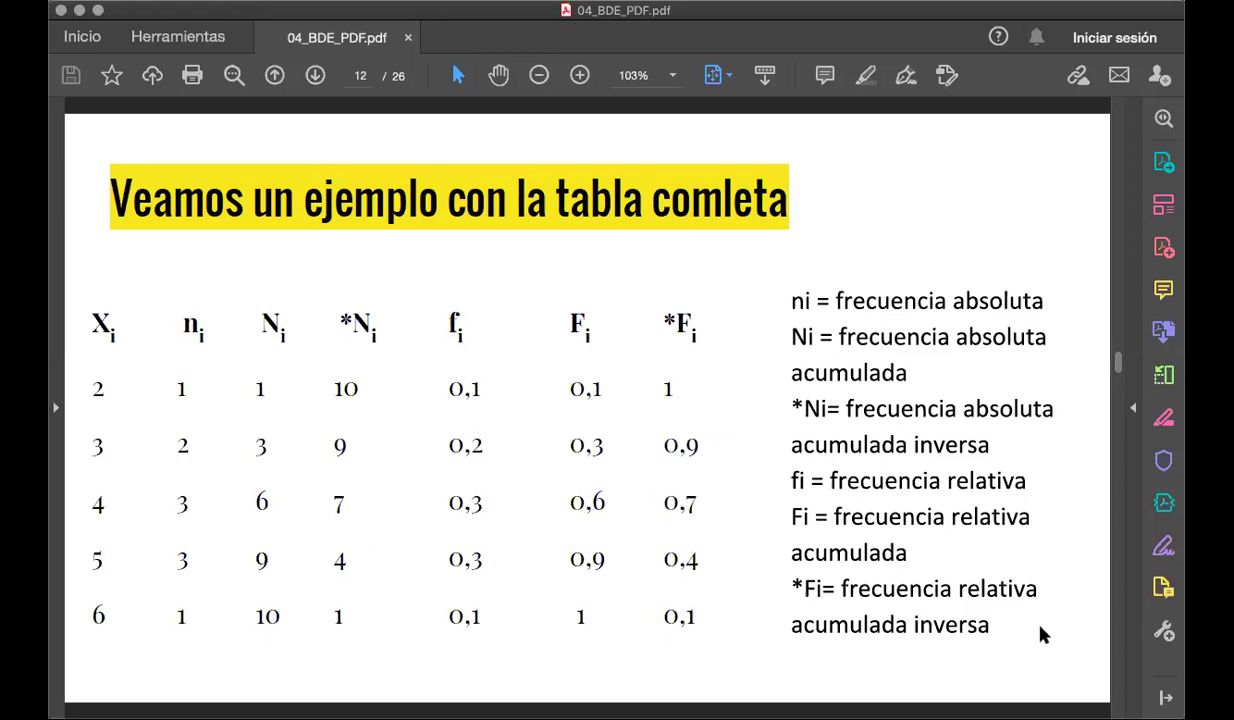
key("super+Tab")
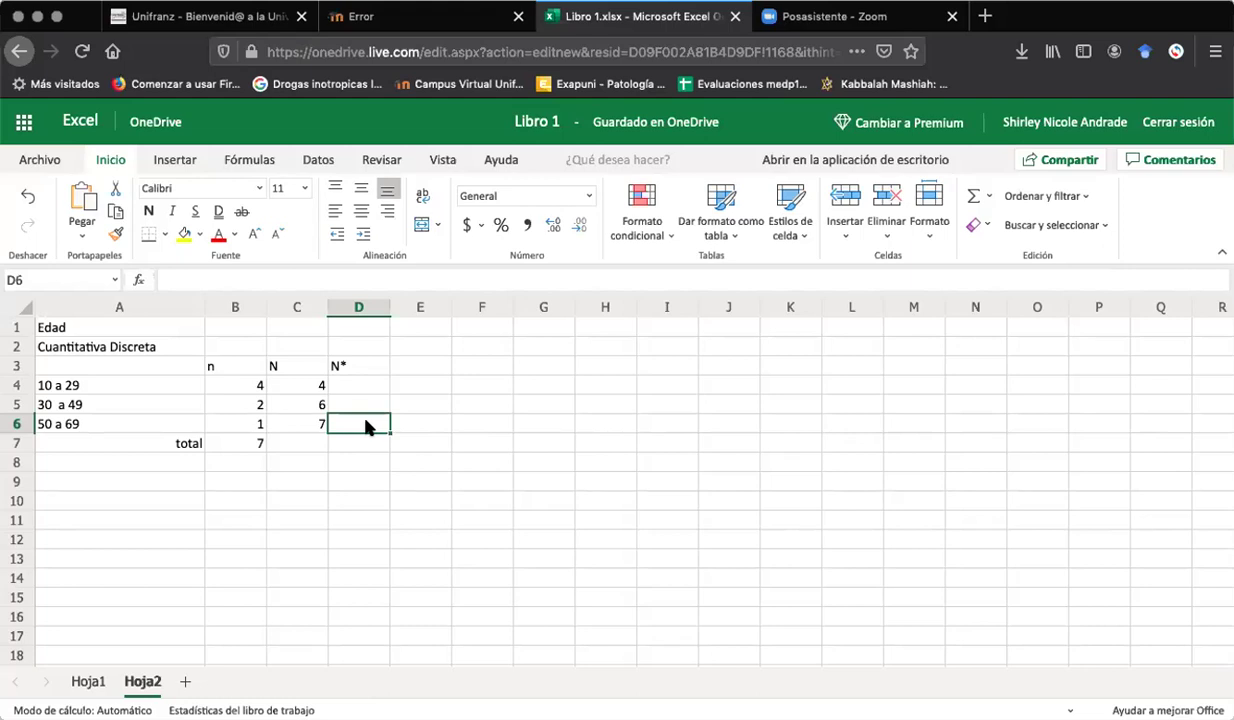
Enter 1 in D6 and give the n column range B3:B6 a yellow fill.
type("1")
left_click(358, 404)
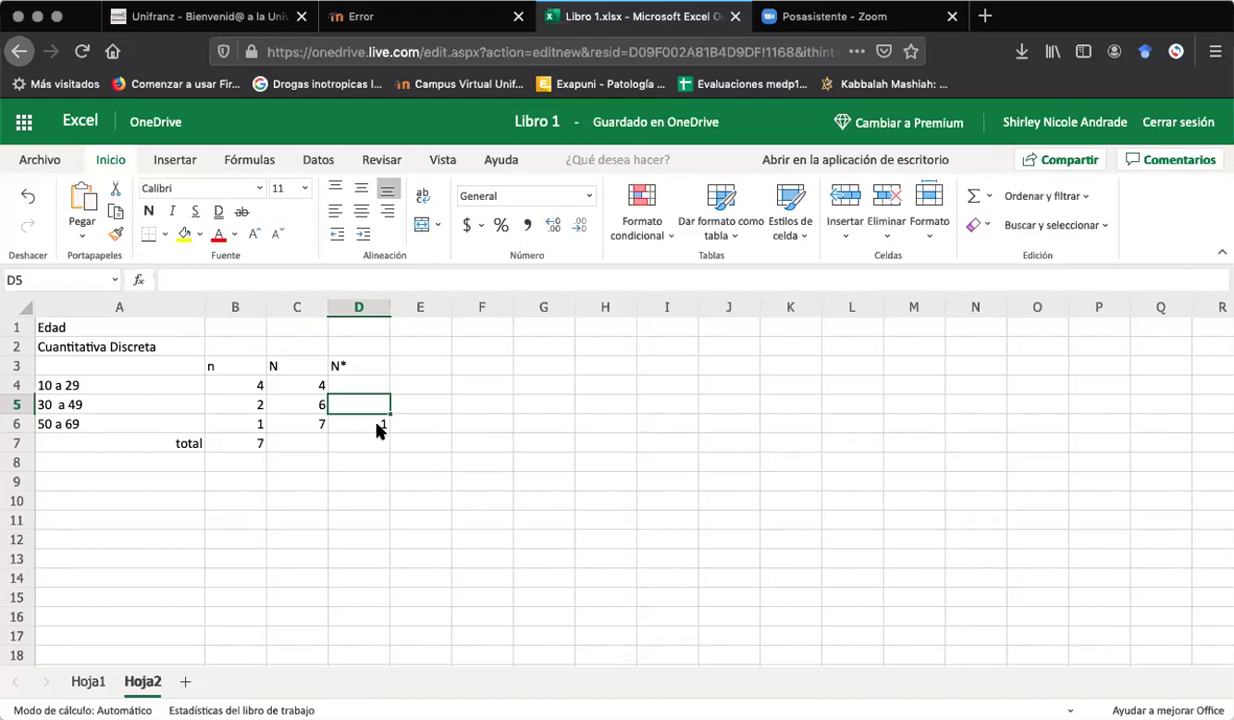
left_click(250, 405)
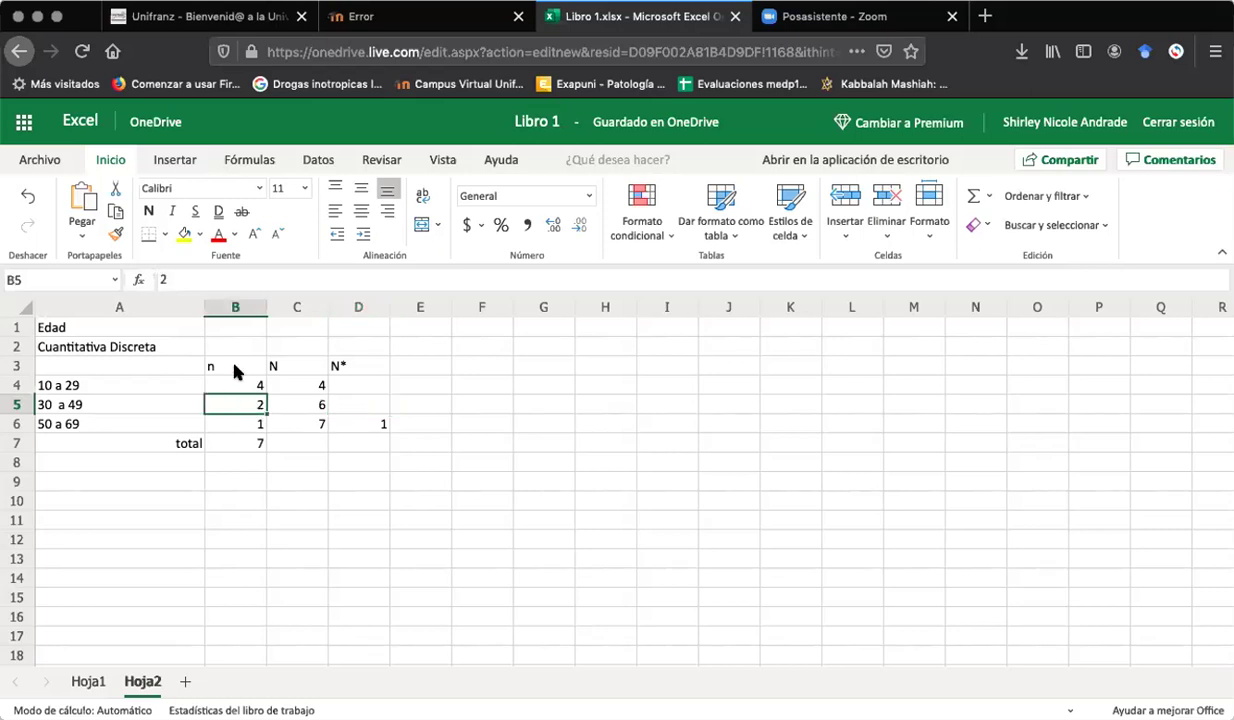
left_click_drag(234, 368, 237, 428)
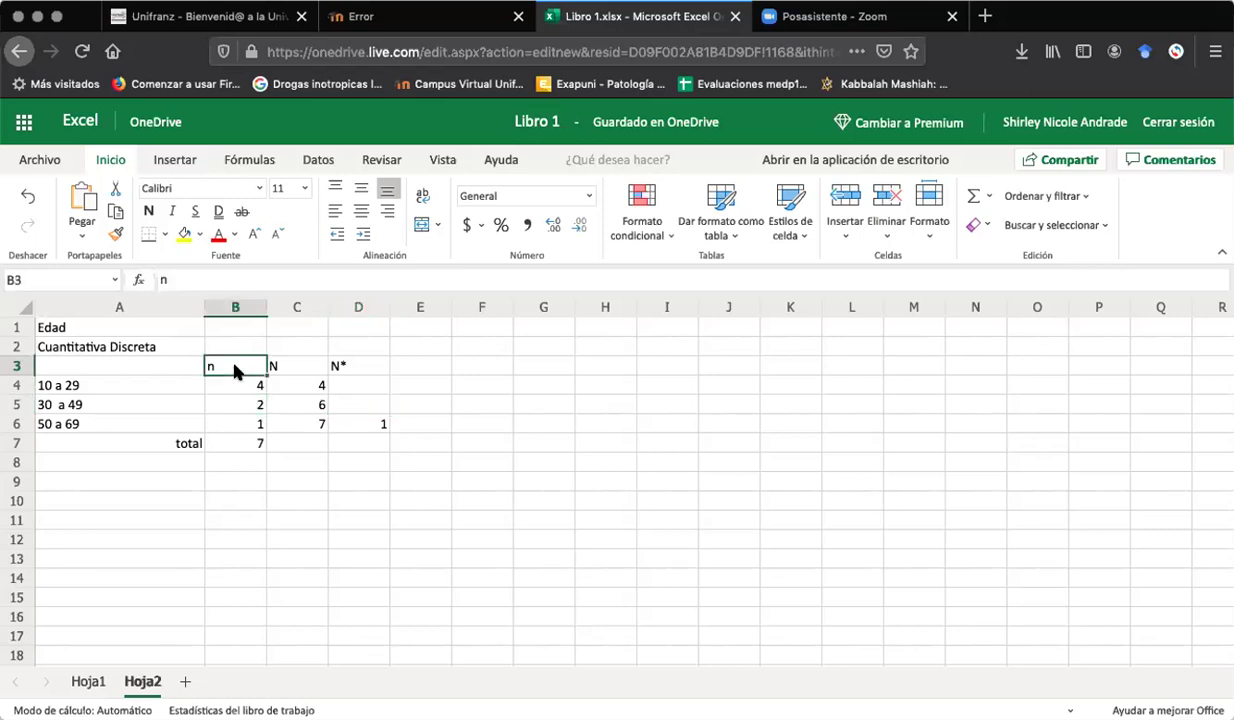
left_click(185, 232)
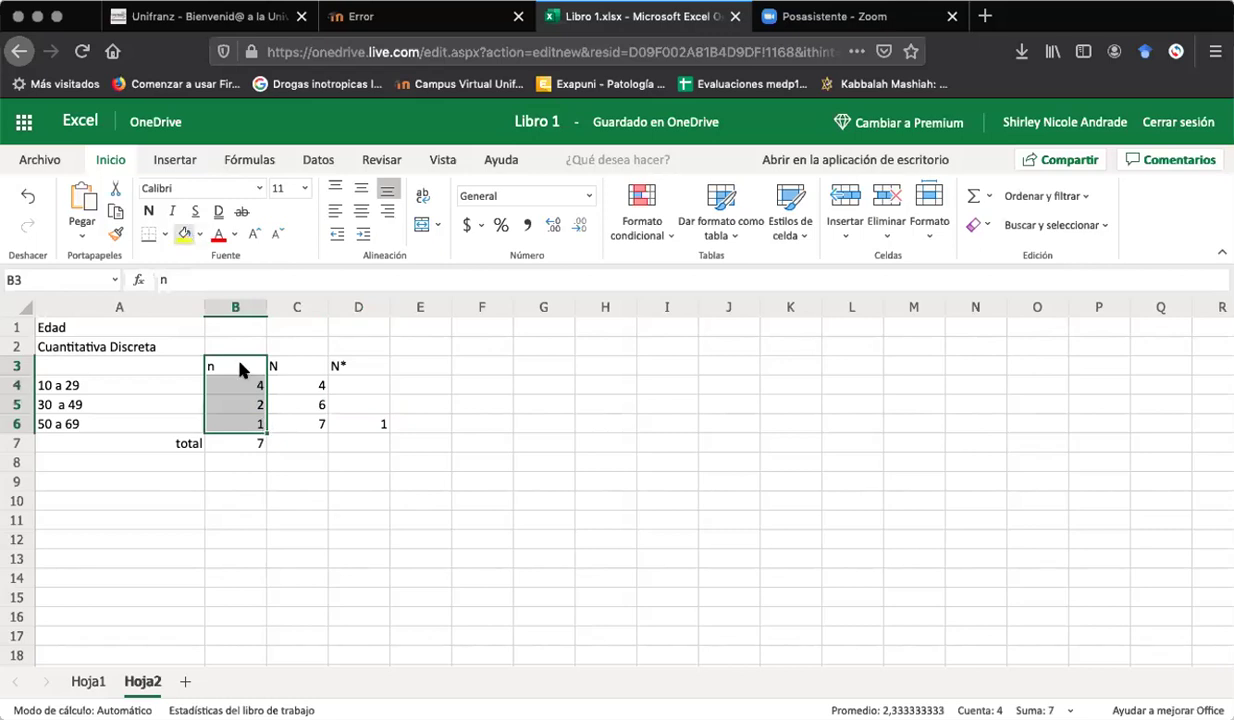
Enter 3 in D5 and 7 in D4 to complete the N* column.
left_click(366, 408)
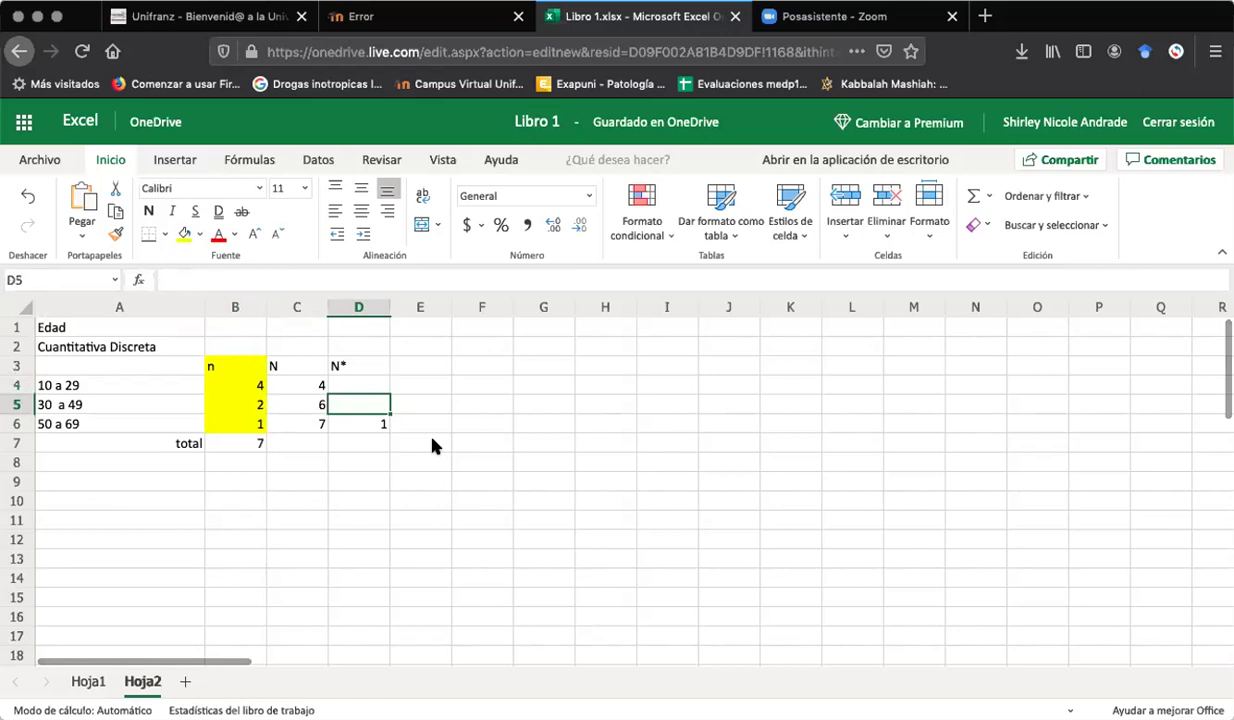
type("3")
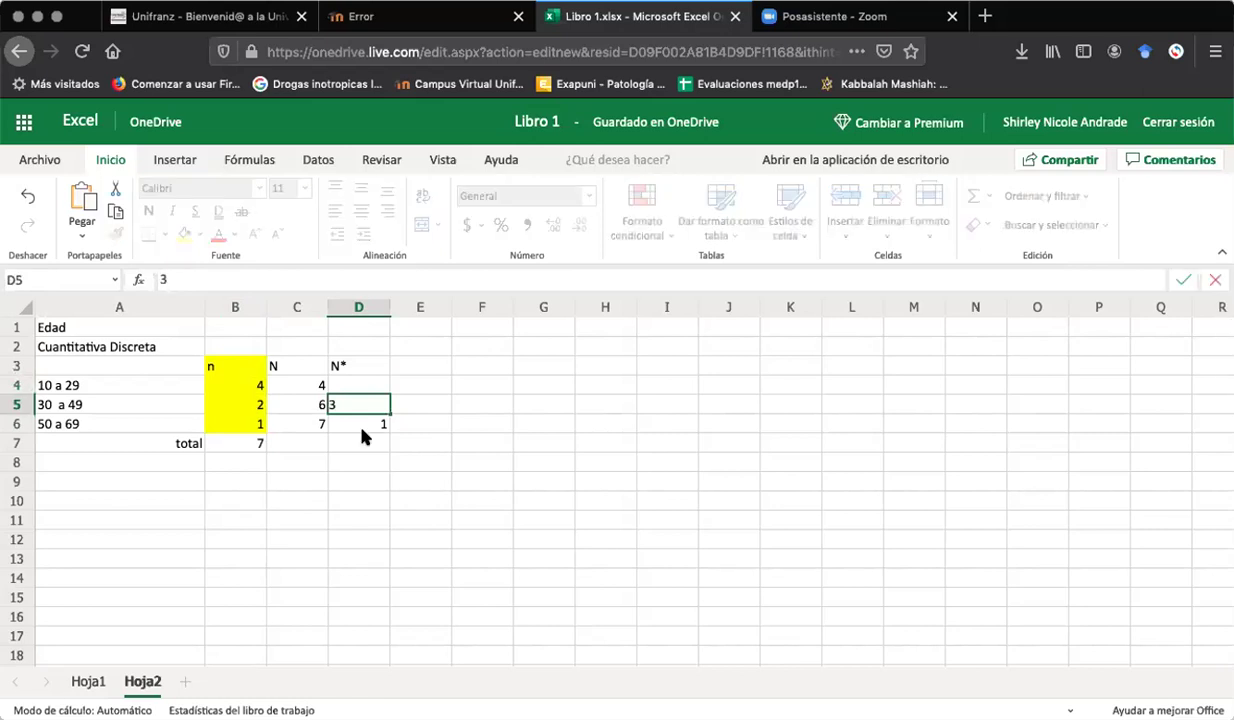
left_click(340, 388)
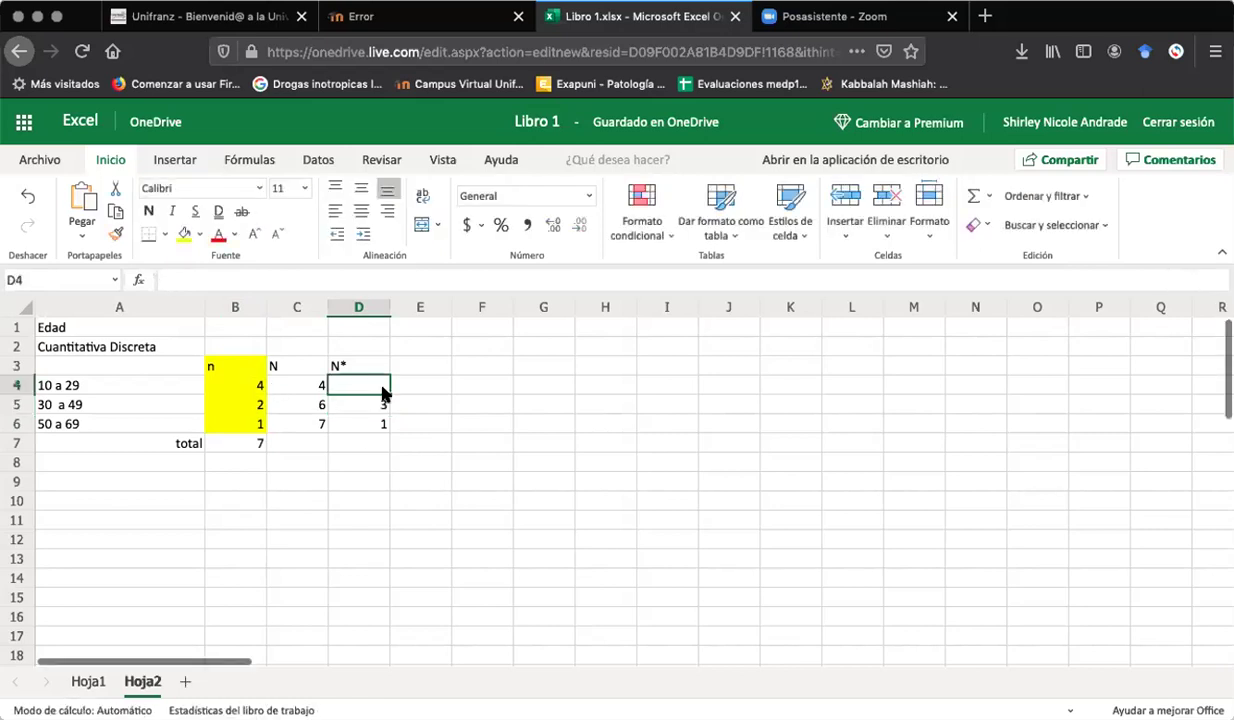
type("7")
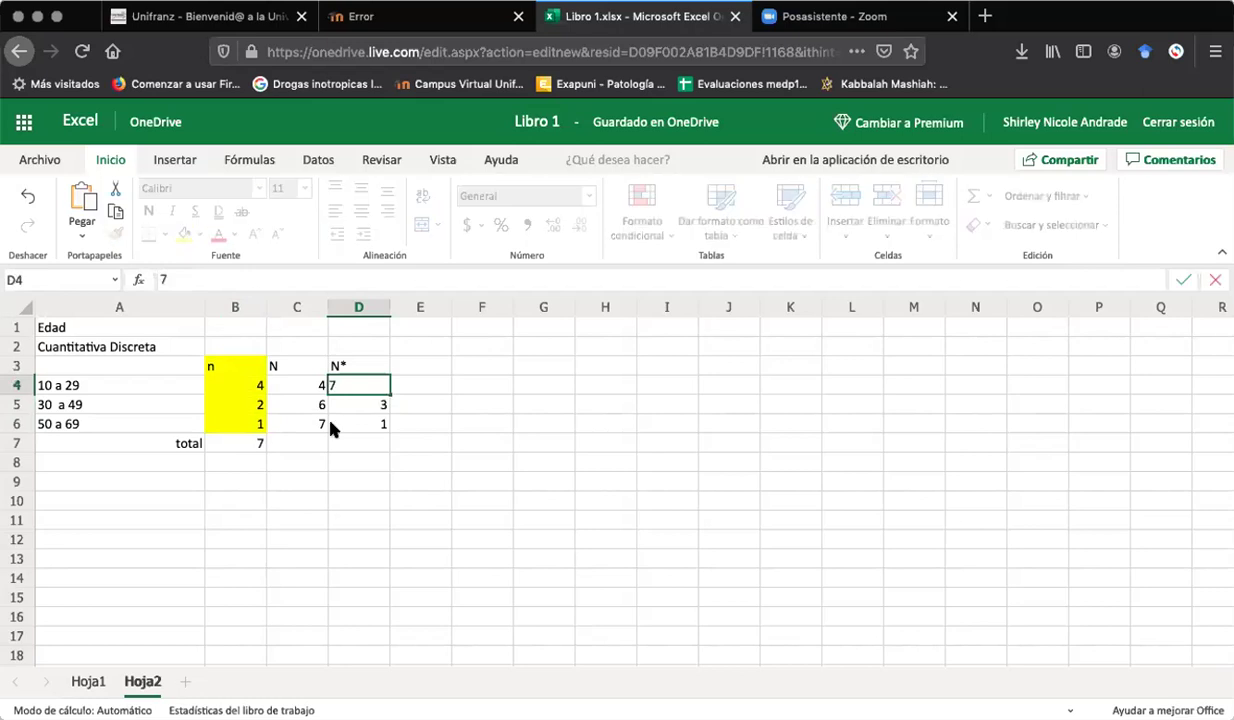
key("Return")
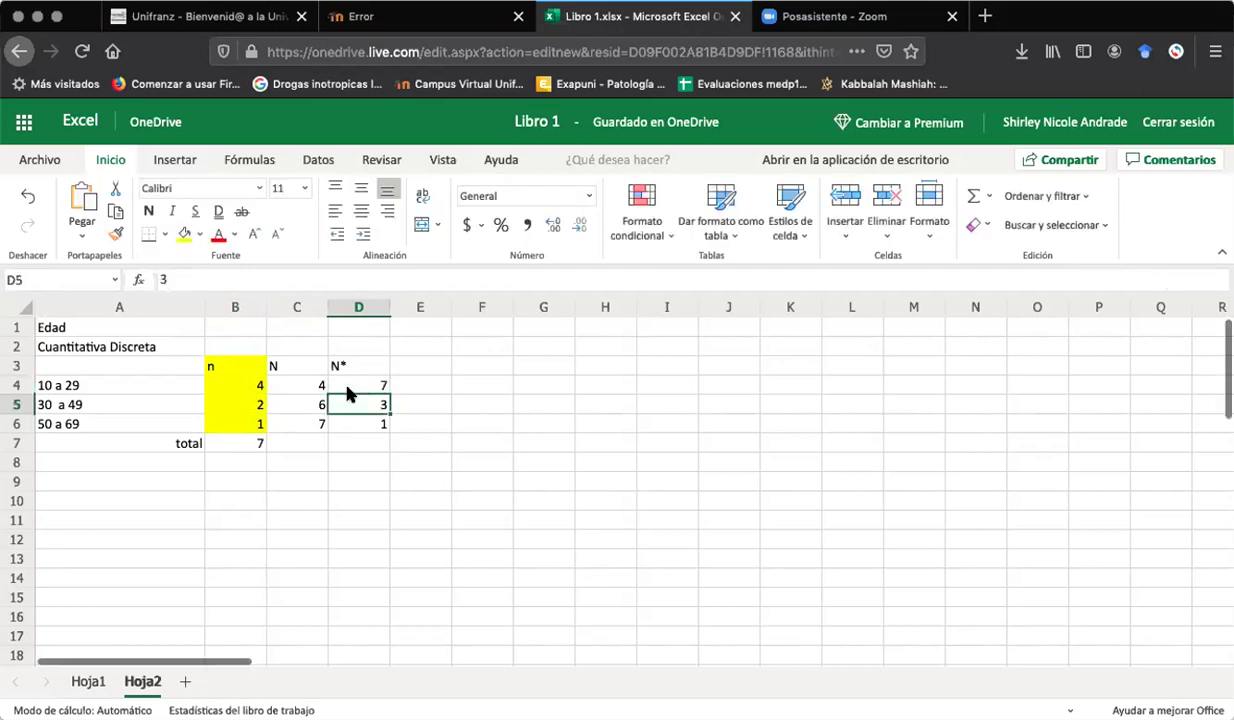
Fill the n total B7, the final N in C6, and D4 with blue.
left_click(350, 385)
left_click(300, 428)
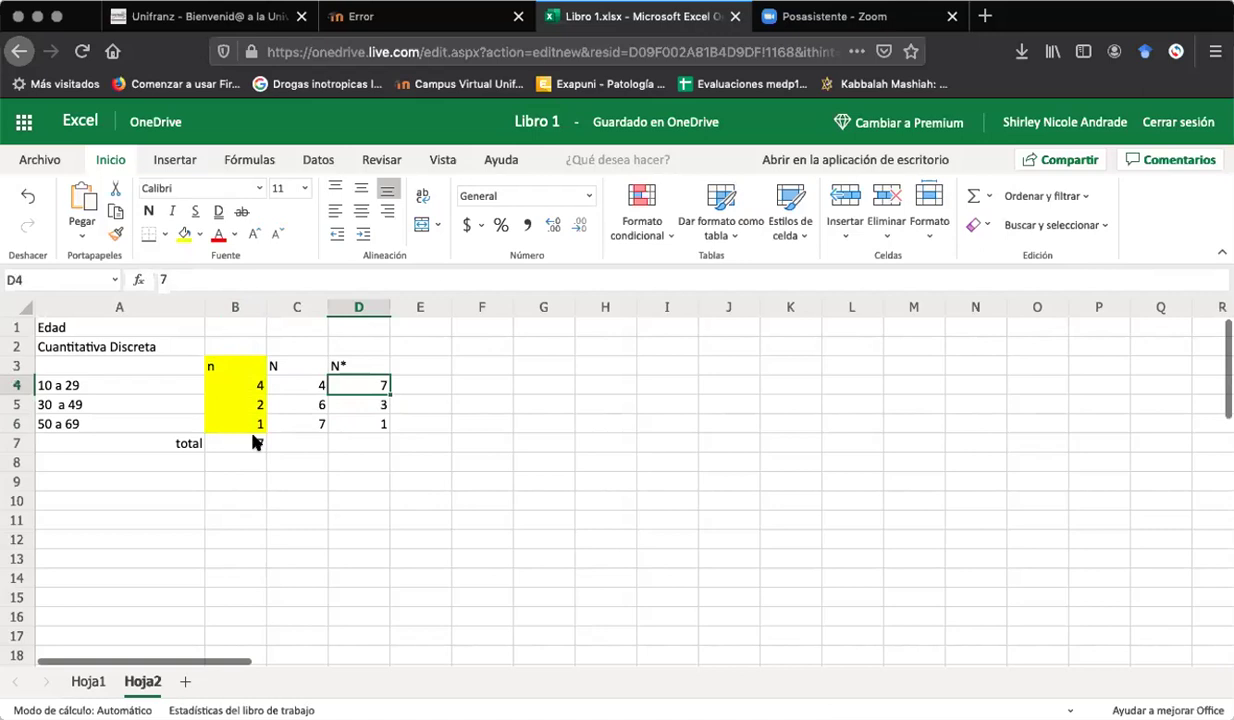
key("Down")
key("Left")
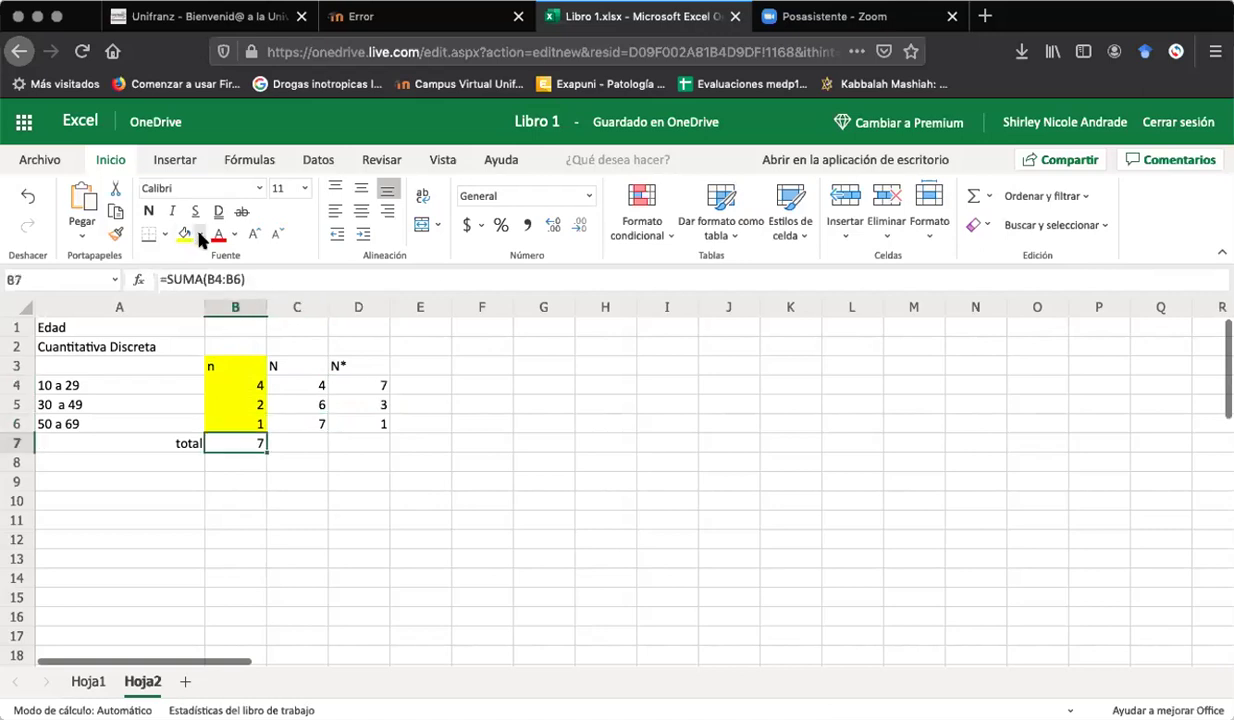
left_click(199, 234)
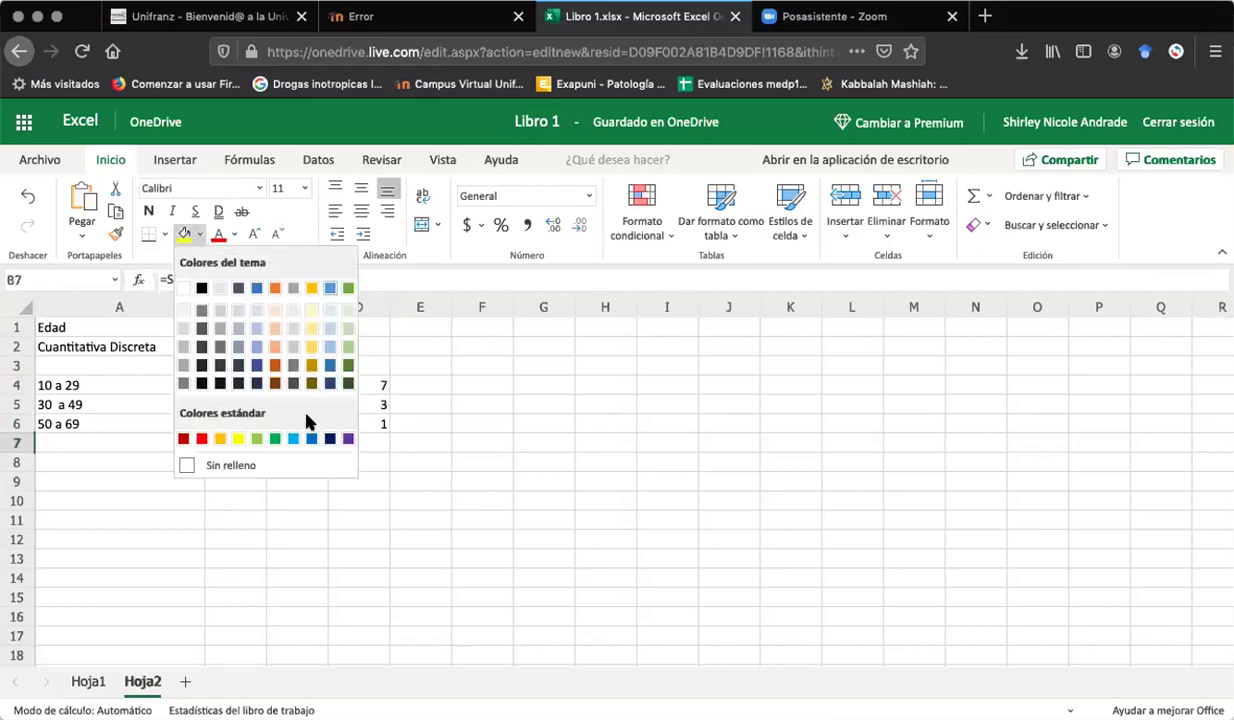
left_click(330, 288)
key("Up")
key("Right")
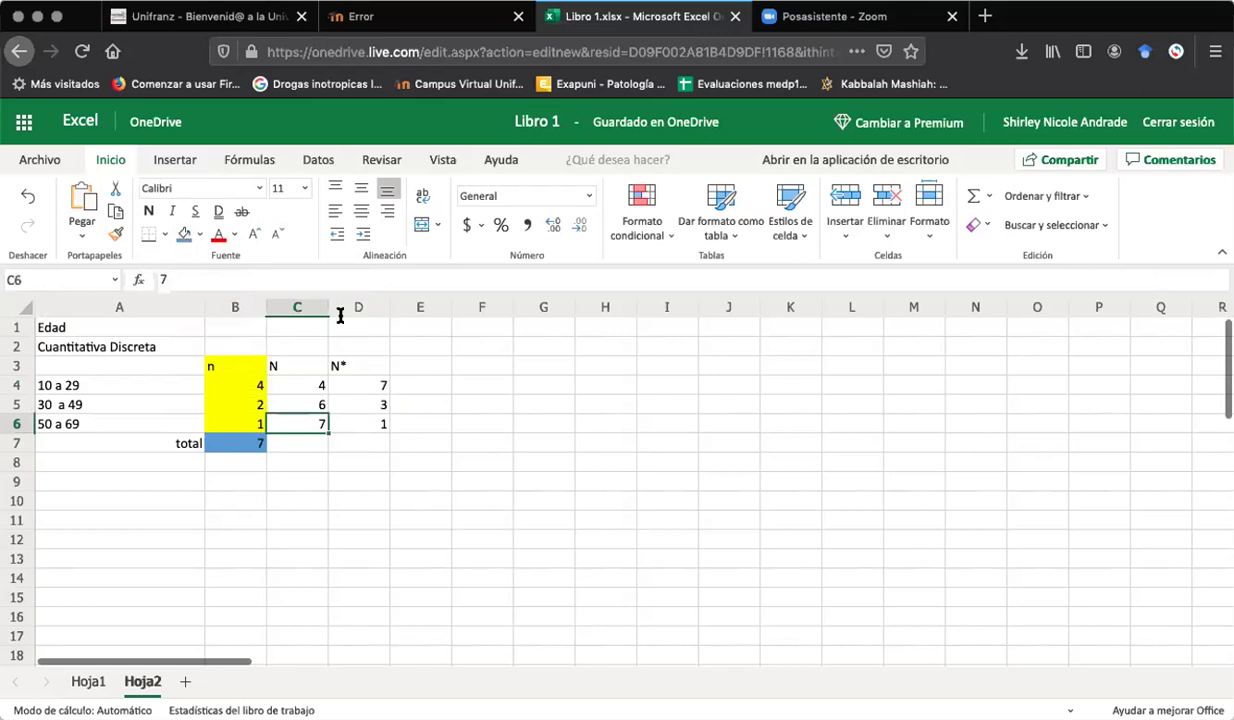
key("ctrl+y")
left_click(378, 383)
left_click(186, 236)
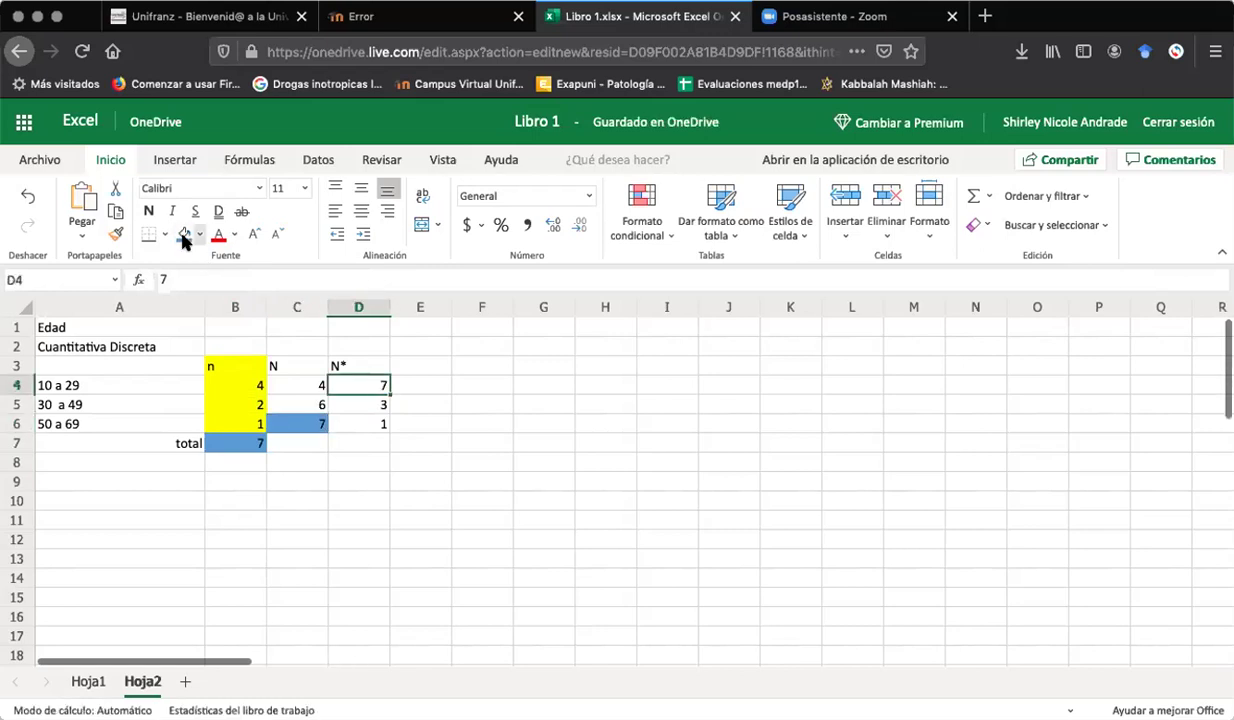
left_click(630, 499)
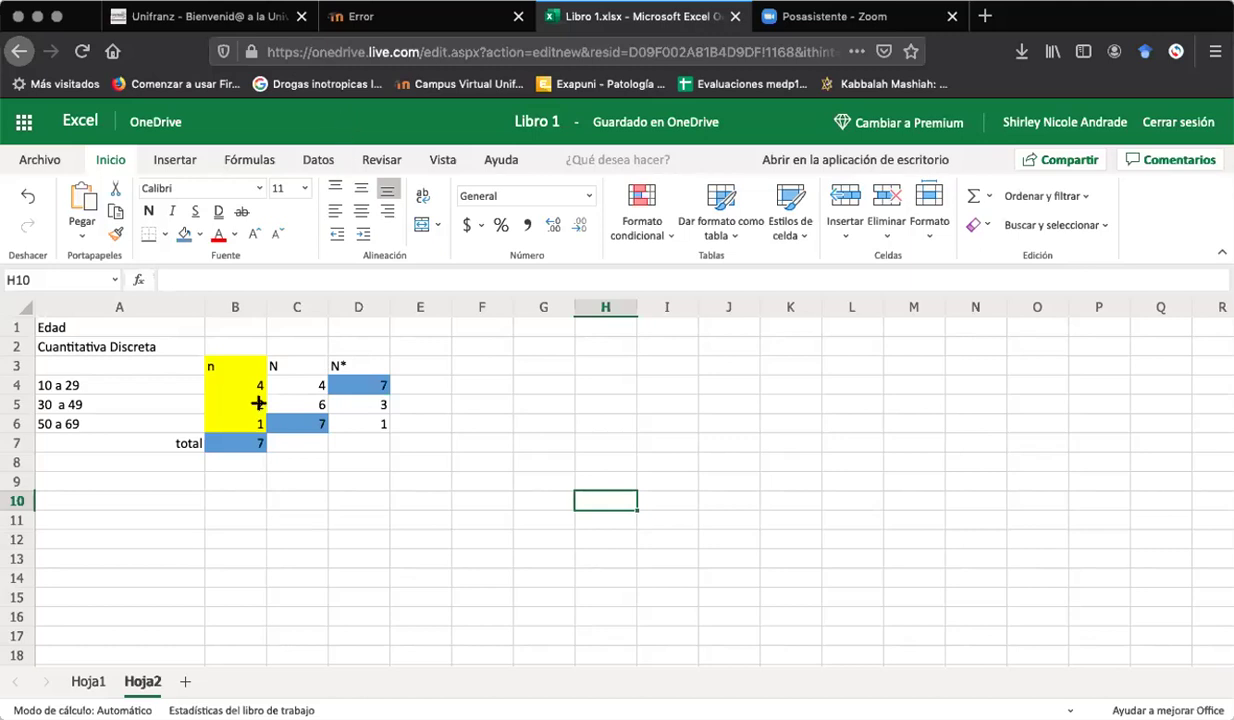
Draw an orange ellipse around the 6 in C5, redrawing it larger.
left_click_drag(305, 396, 290, 397)
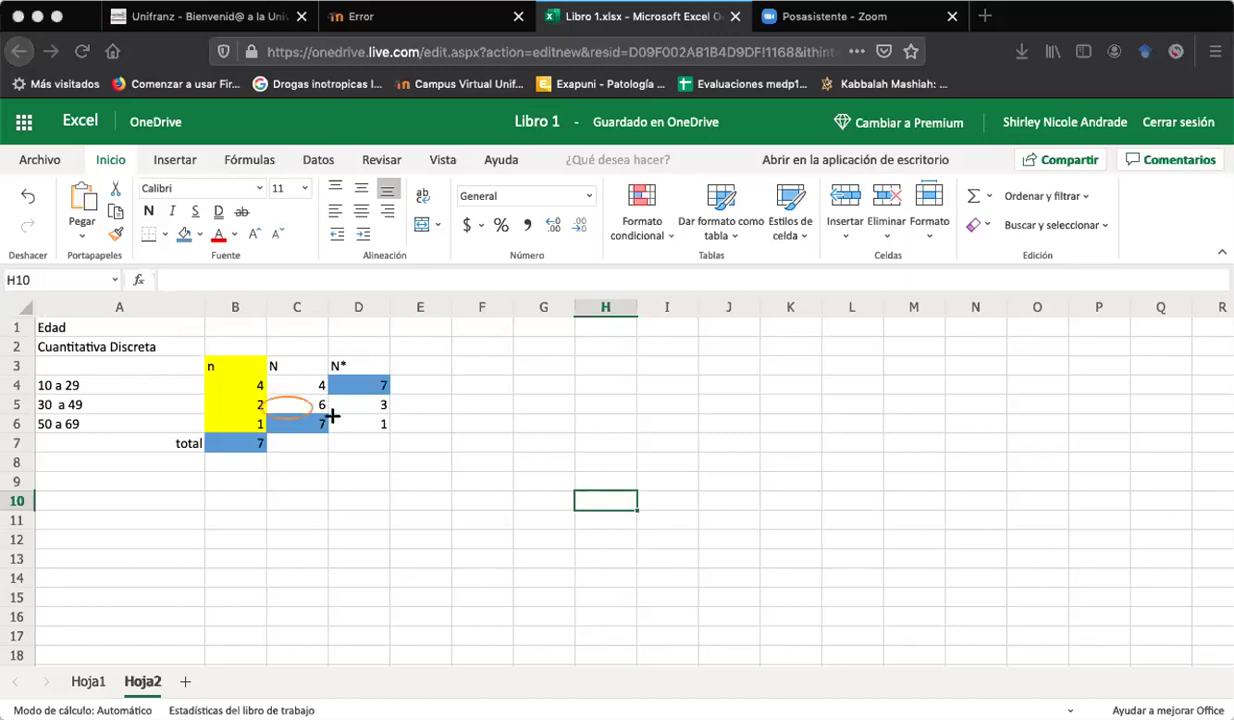
left_click_drag(336, 418, 339, 416)
Bring the lesson PDF forward and scroll from page 12 to page 16, 'Gráficos de torta'.
key("super+Tab")
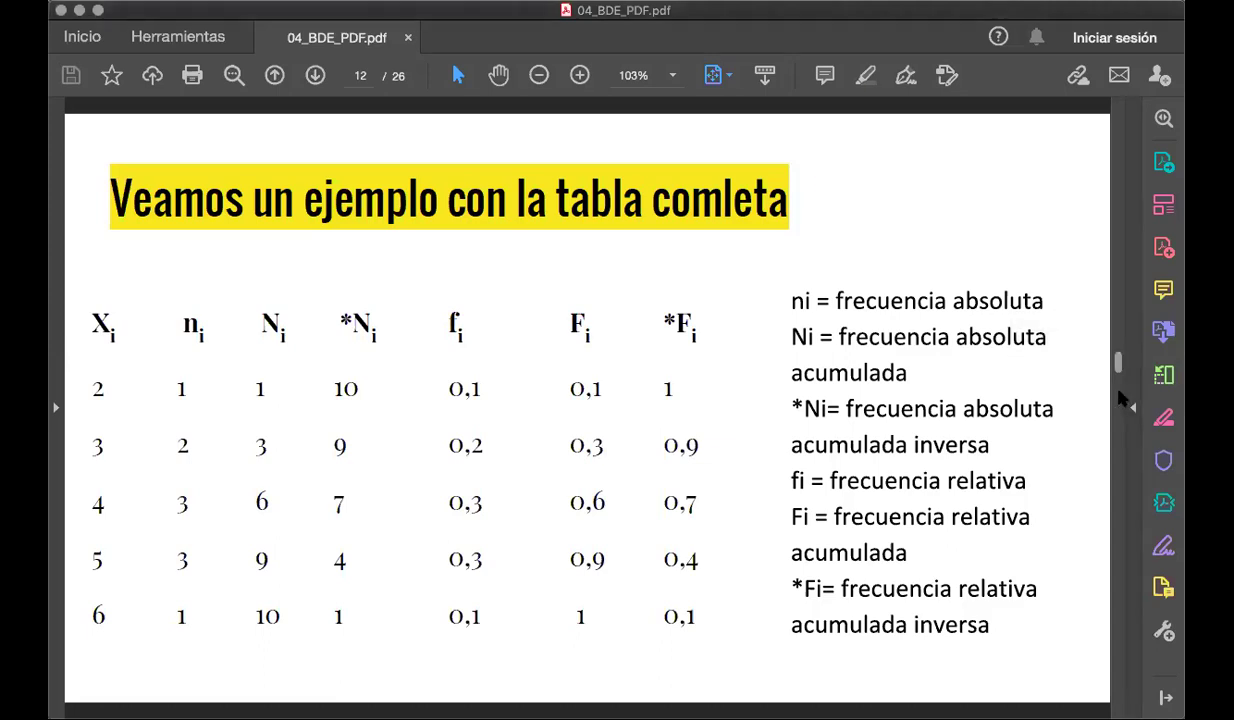
scroll(1112, 570, "down", 1)
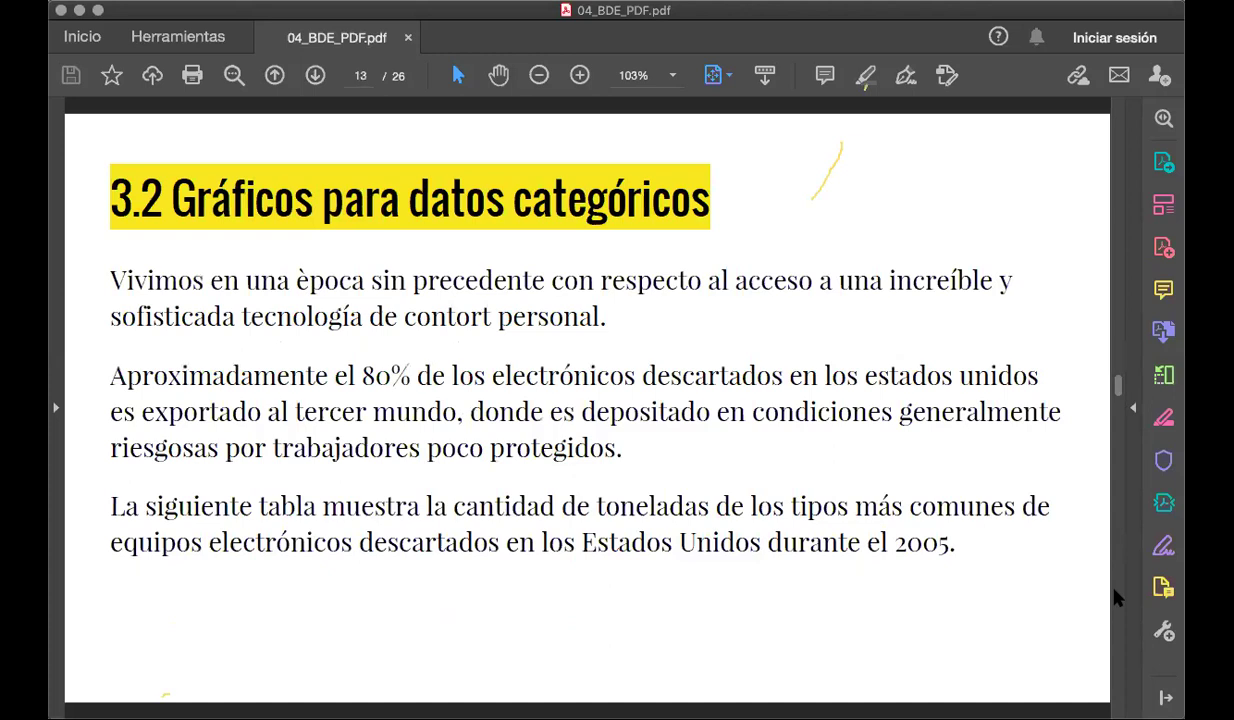
scroll(1118, 597, "down", 1)
scroll(1118, 597, "down", 1)
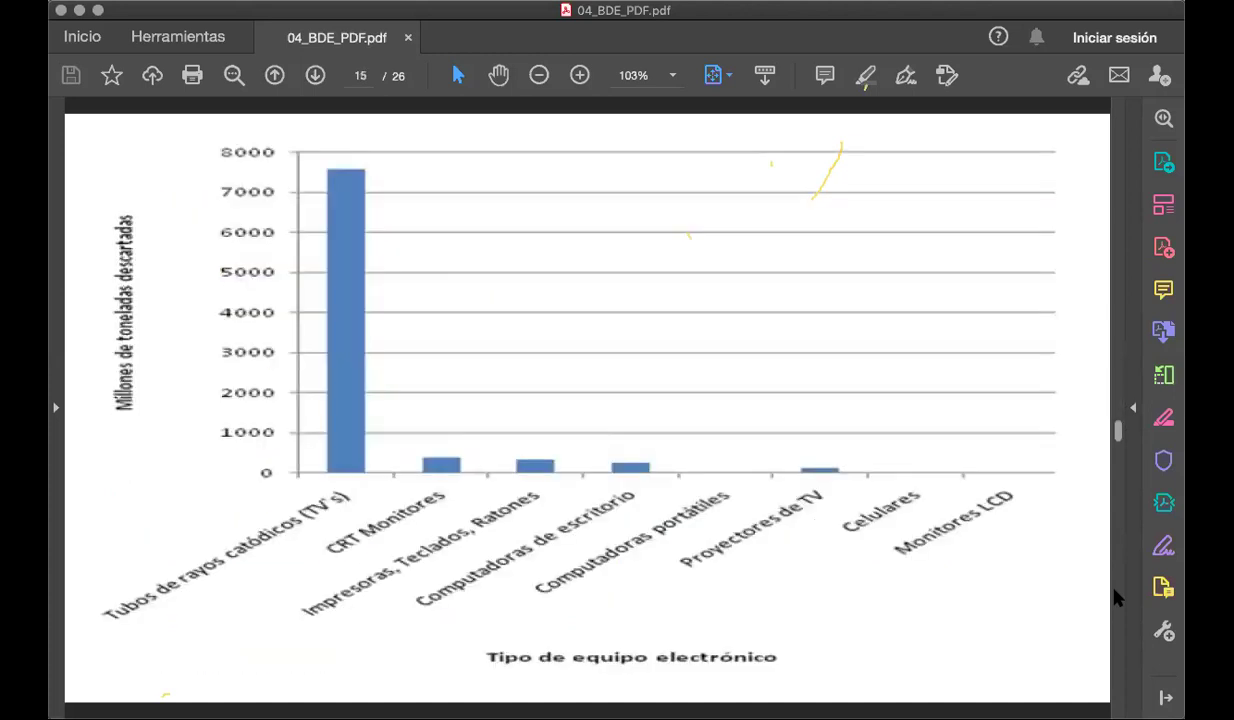
scroll(636, 386, "down", 1)
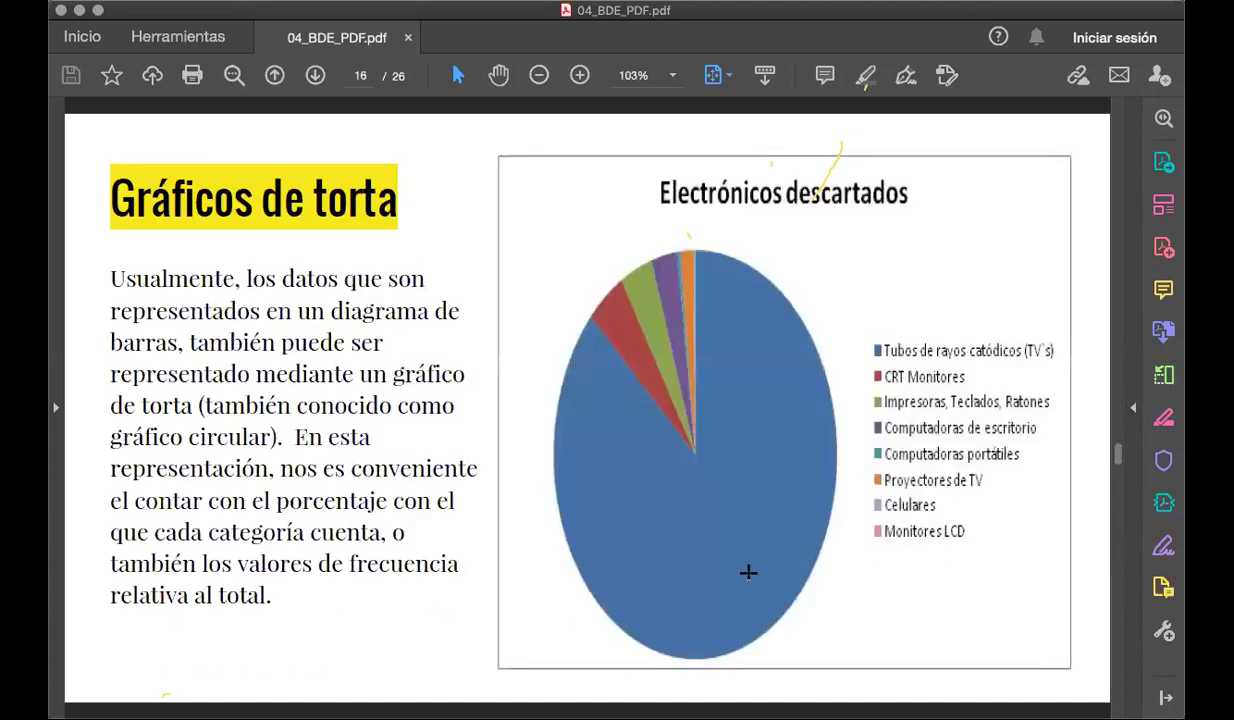
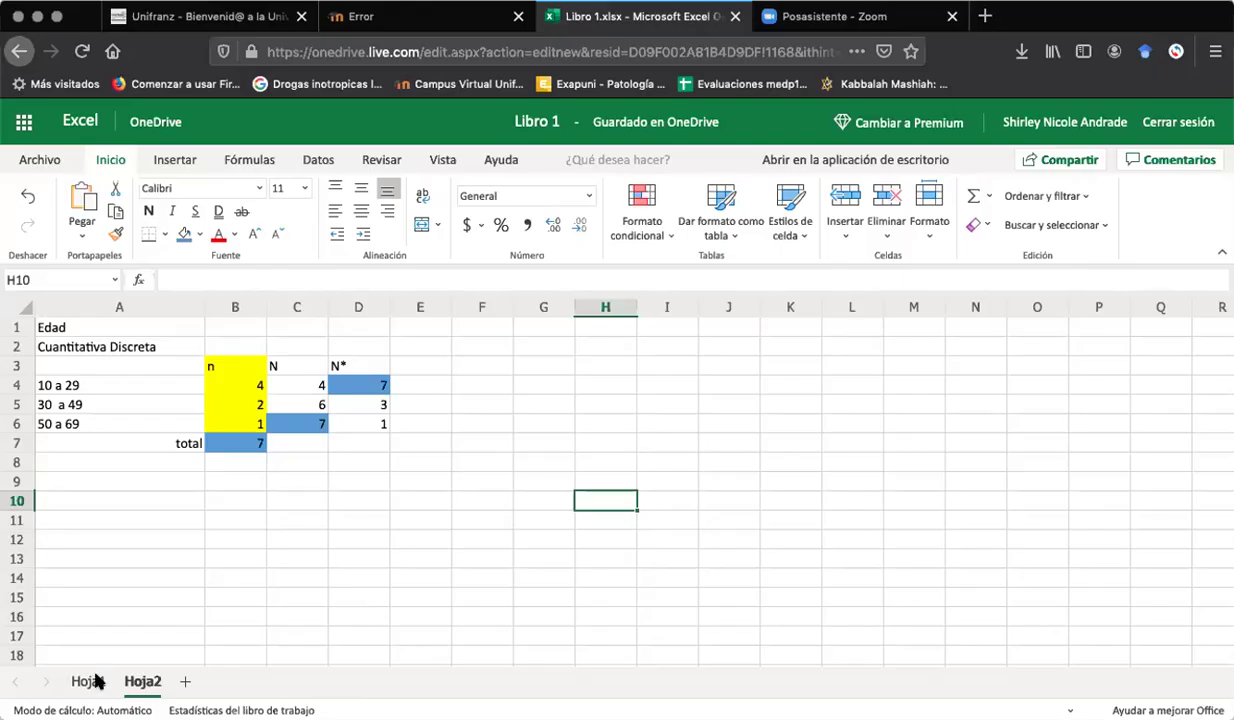
Review Hoja1's Genero column, then enter the heading Genero in A9 of Hoja2.
left_click(89, 681)
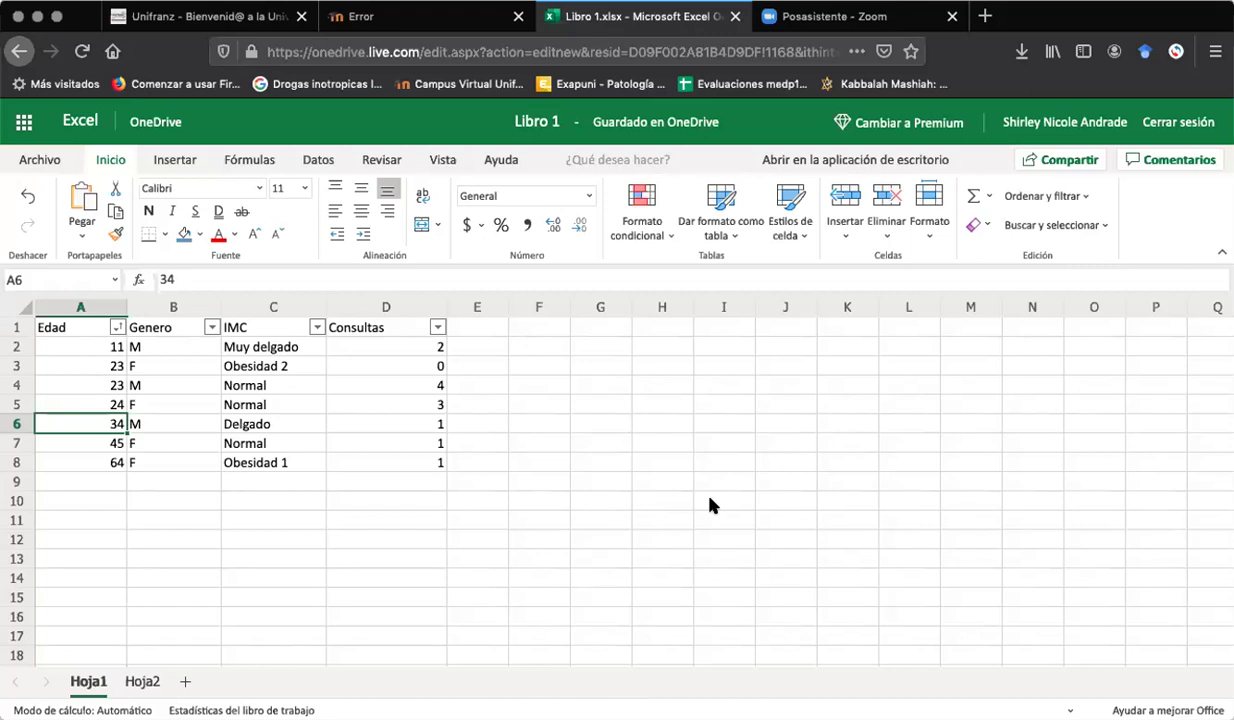
left_click(176, 328)
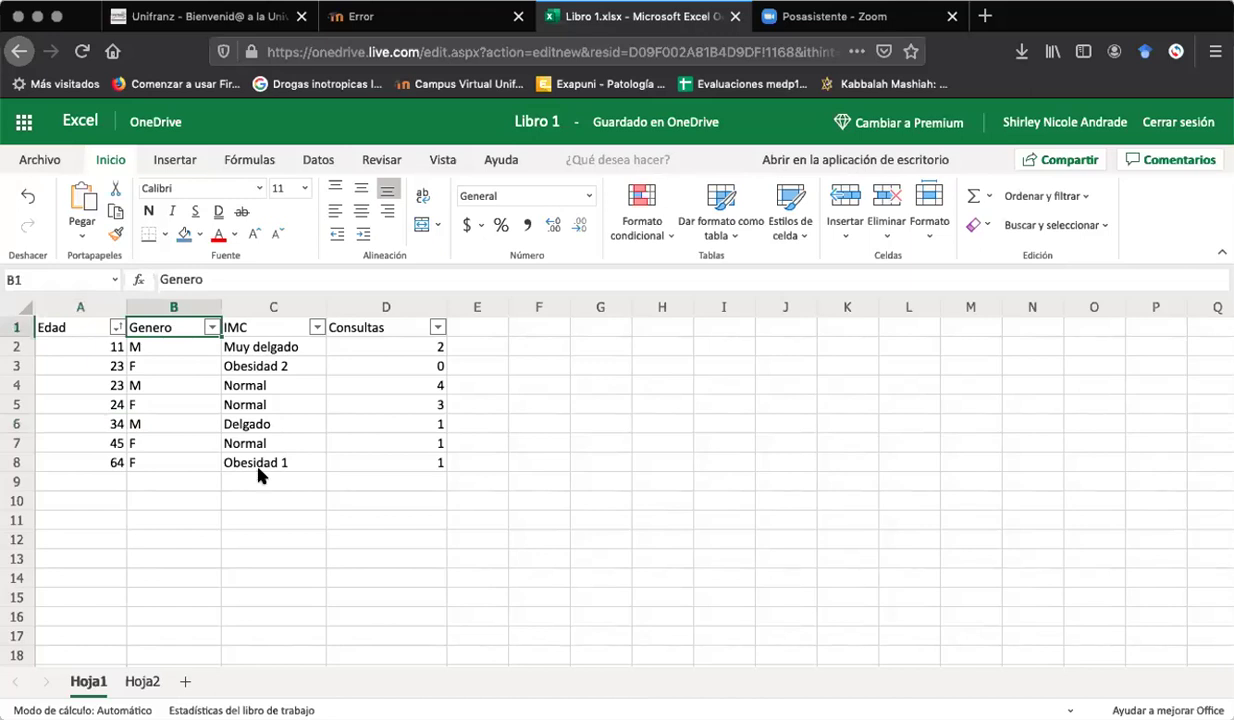
left_click(145, 681)
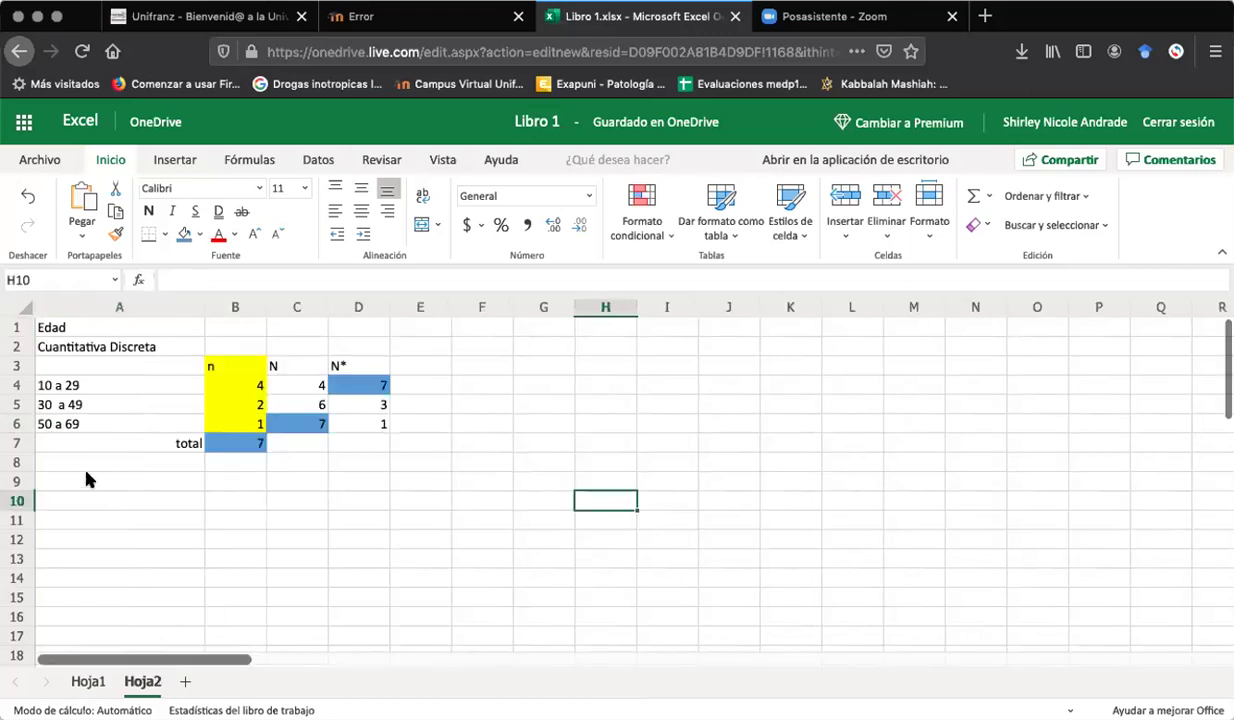
left_click(86, 474)
type("Gener")
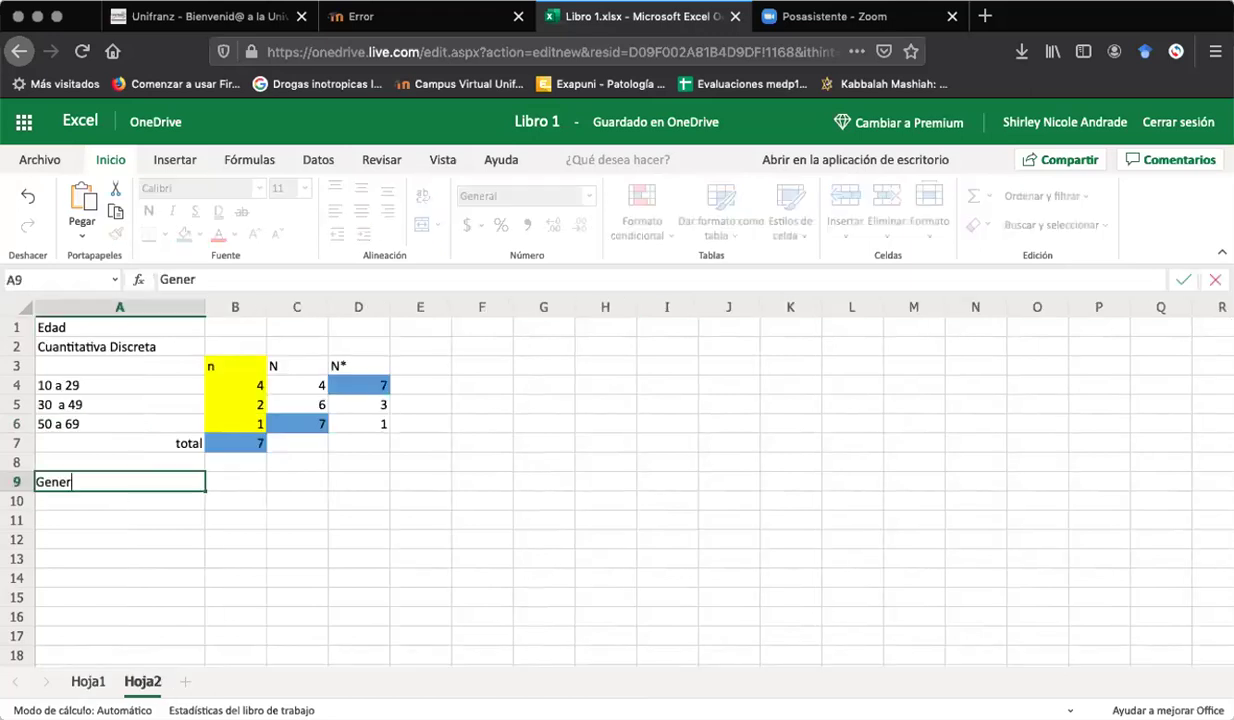
type("o")
key("Return")
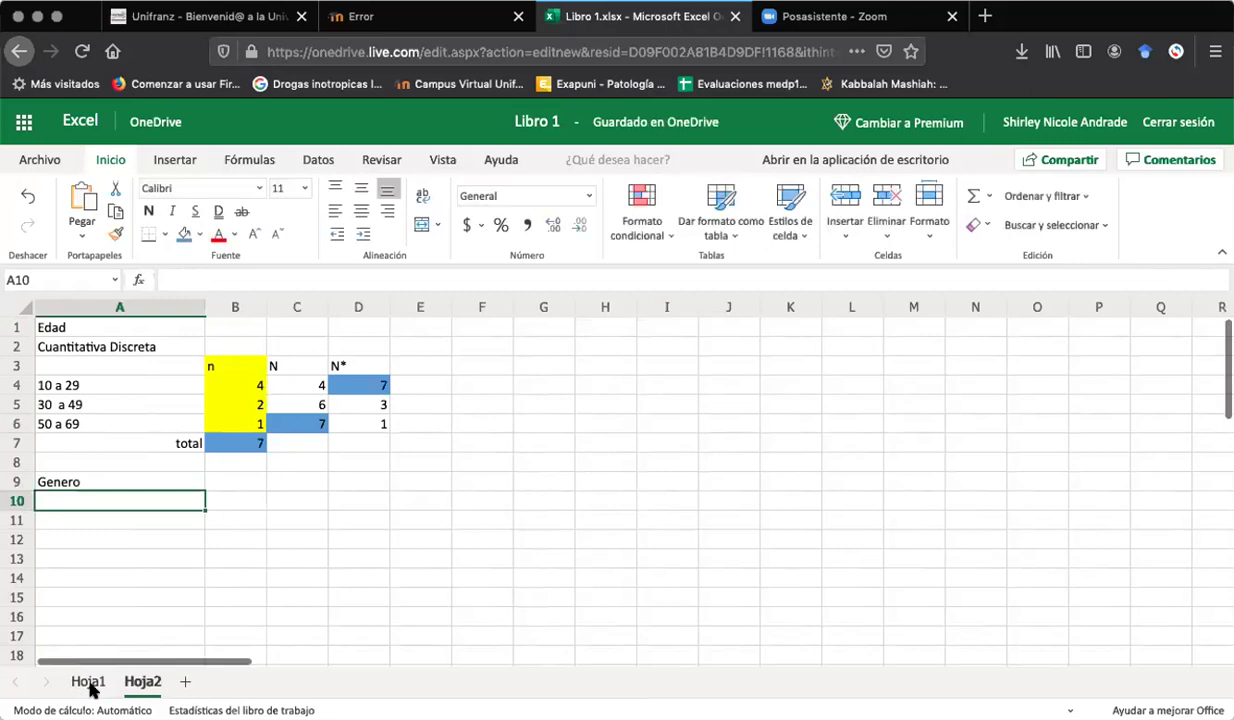
List the gender categories F and M in A10 and A11.
left_click(89, 682)
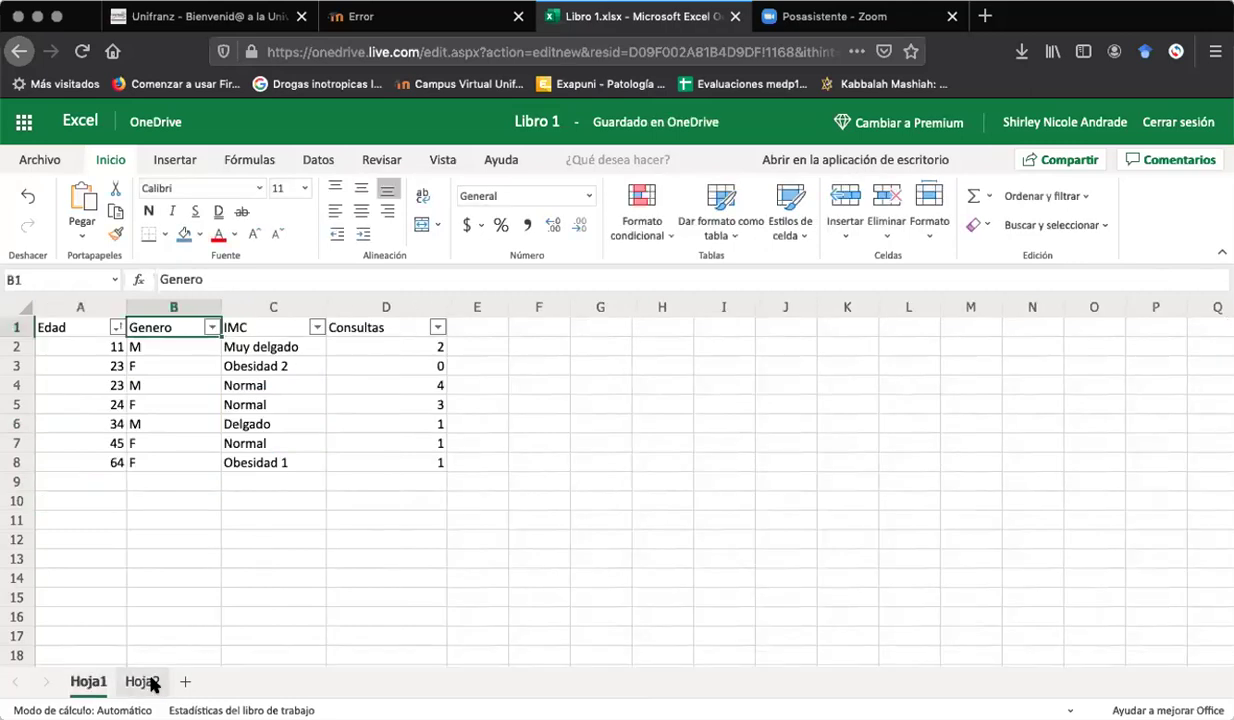
left_click(150, 682)
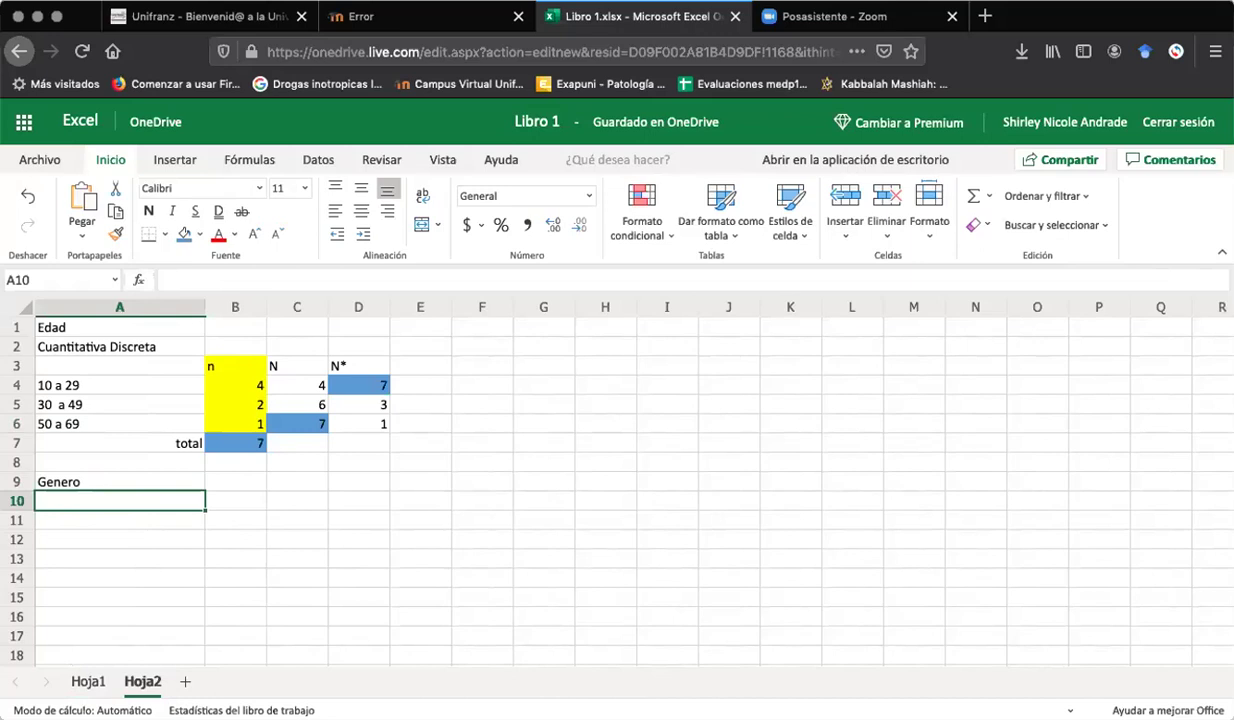
type("F")
key("Return")
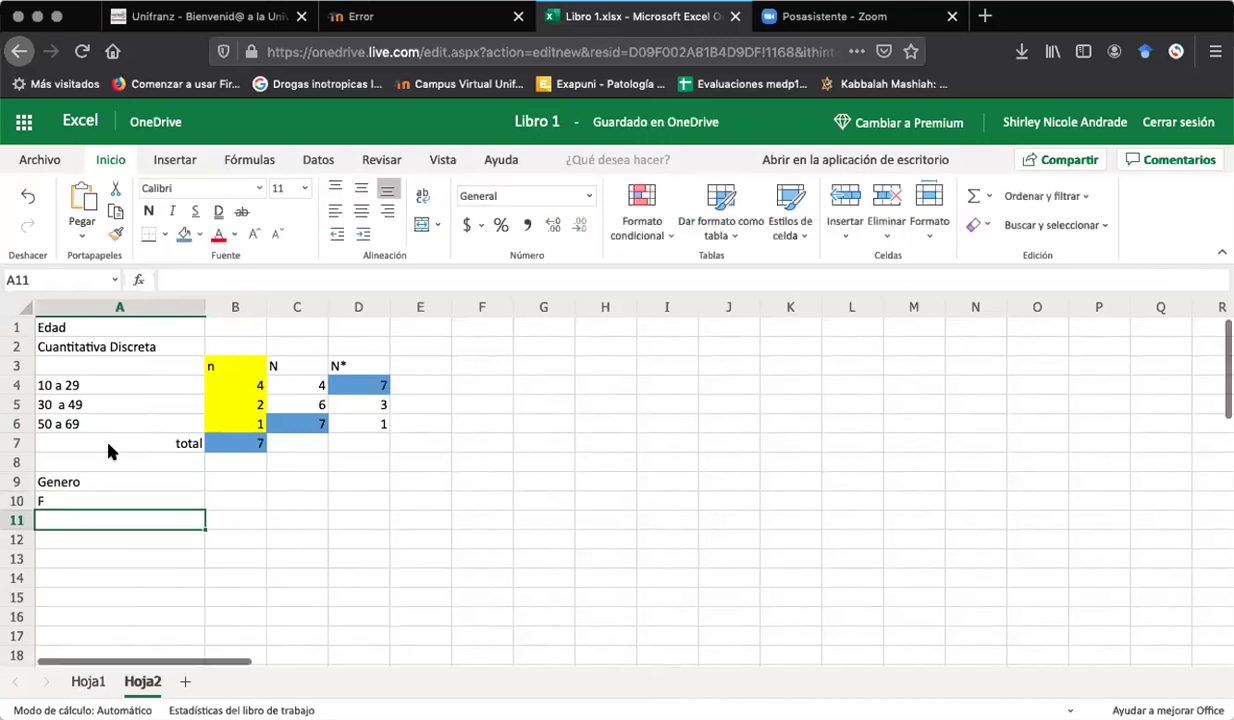
type("M")
key("Up")
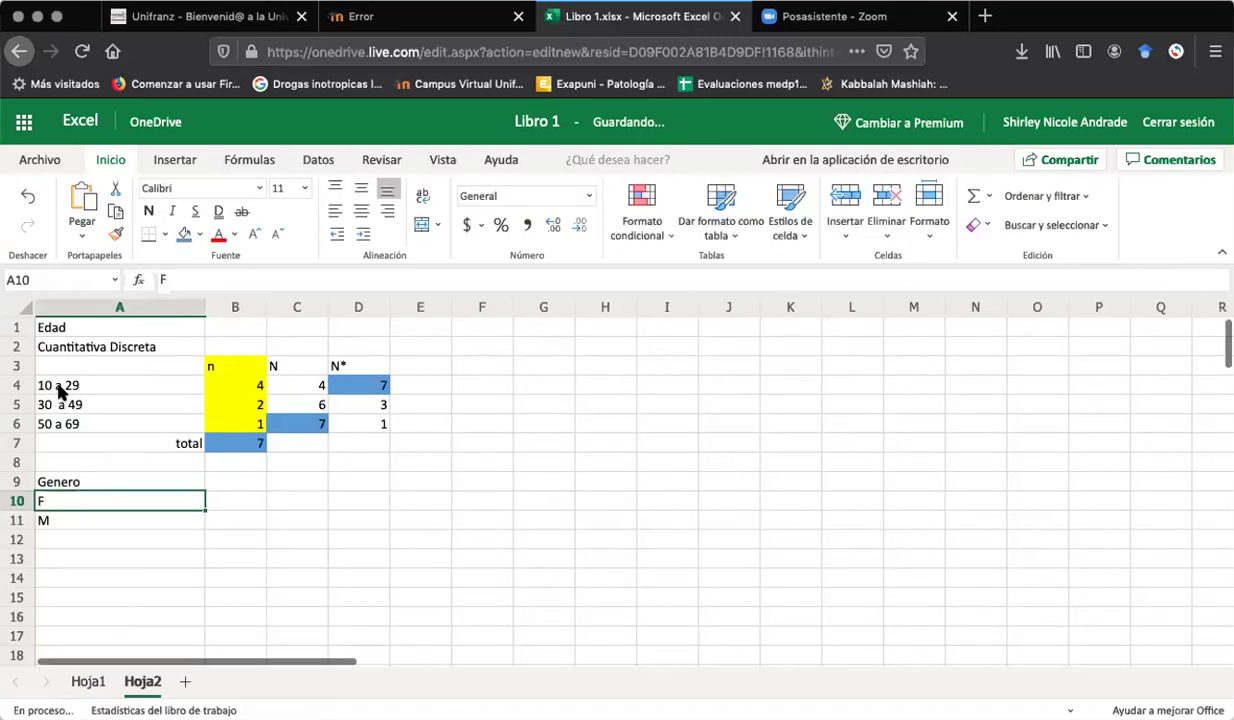
left_click(62, 388)
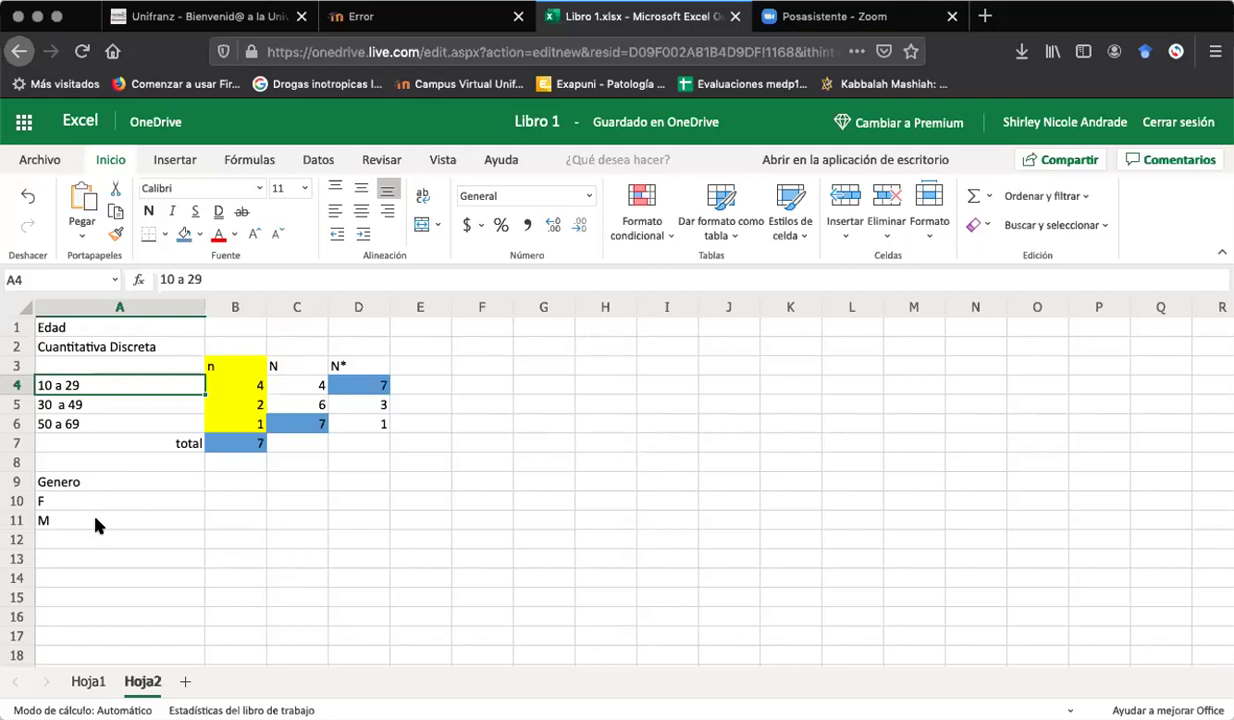
left_click(220, 503)
key("Return")
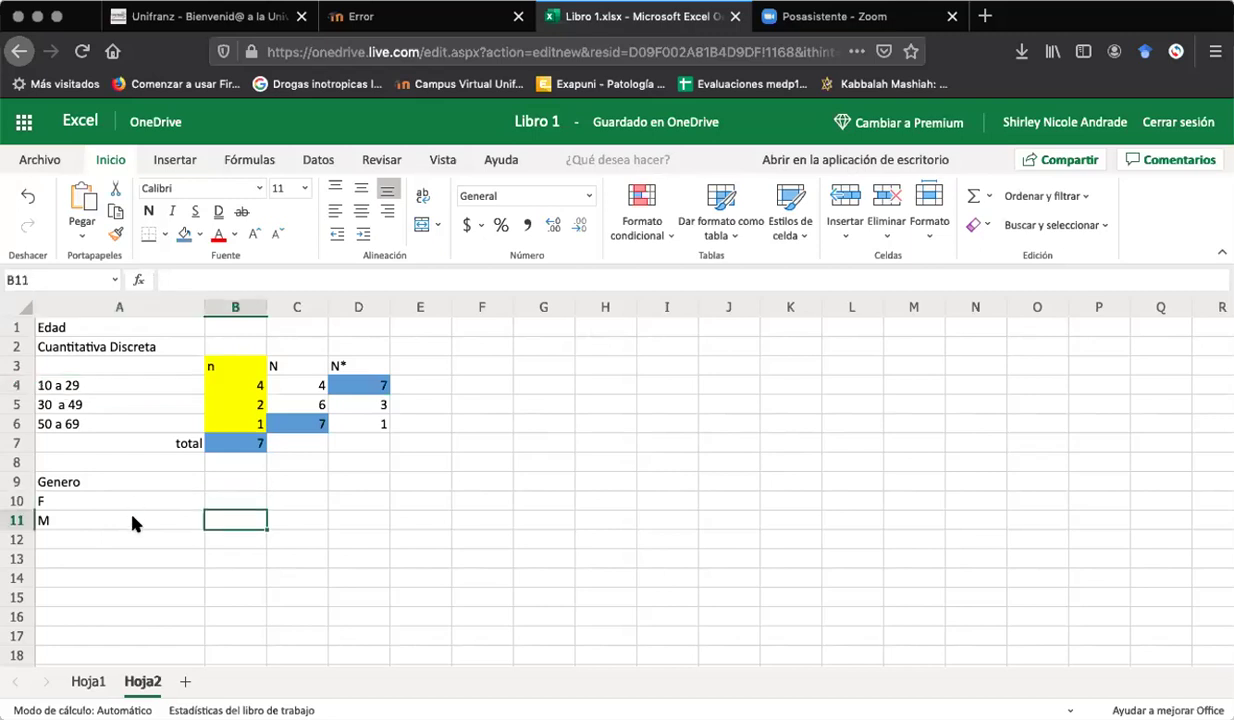
left_click(128, 498)
key("Return")
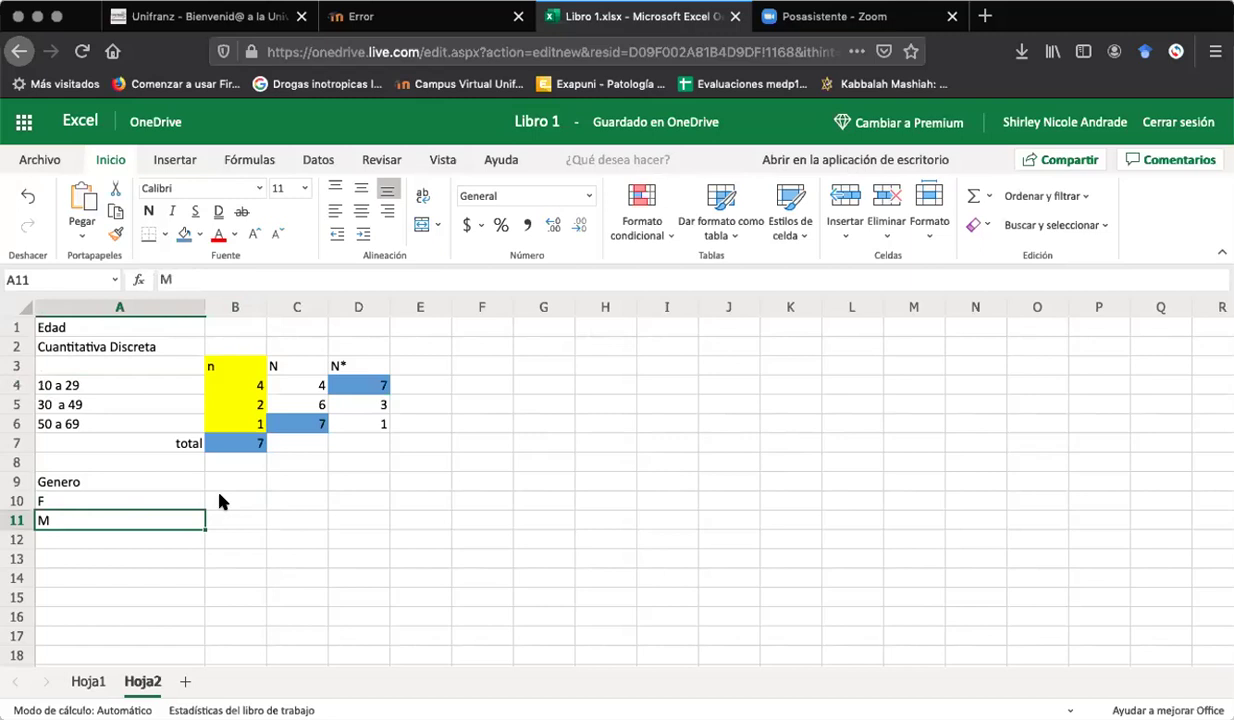
left_click(220, 503)
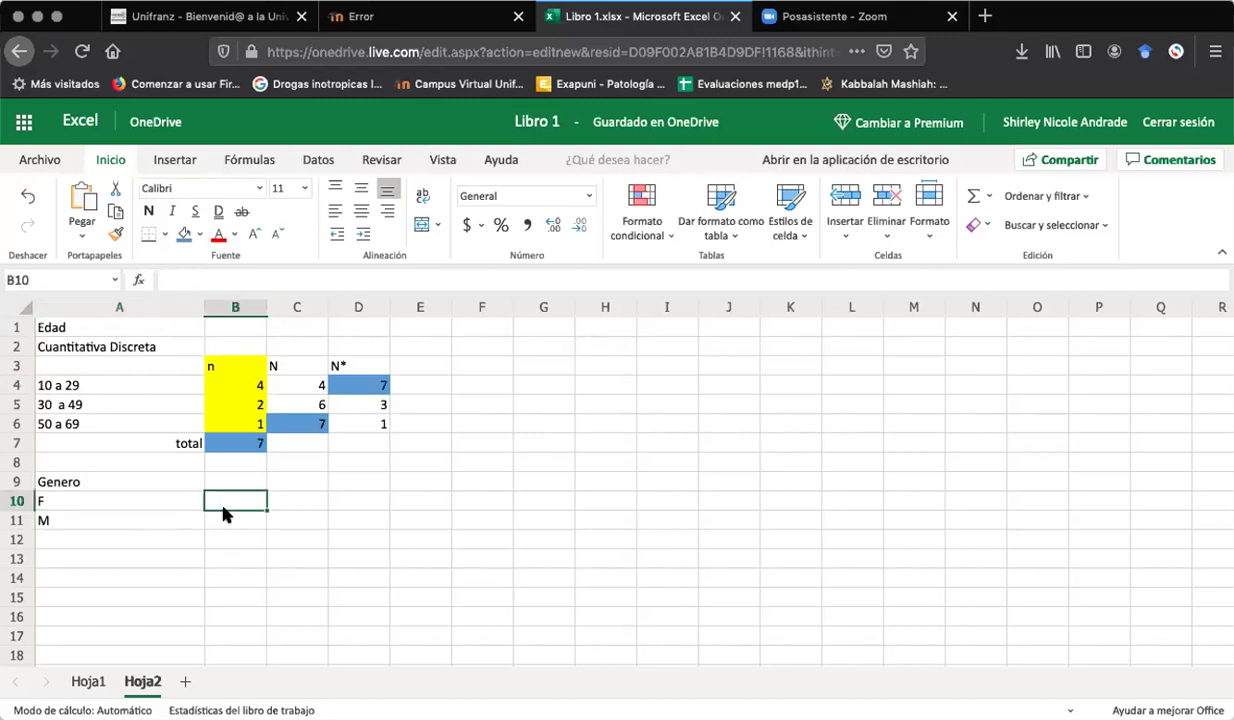
key("Return")
left_click(86, 681)
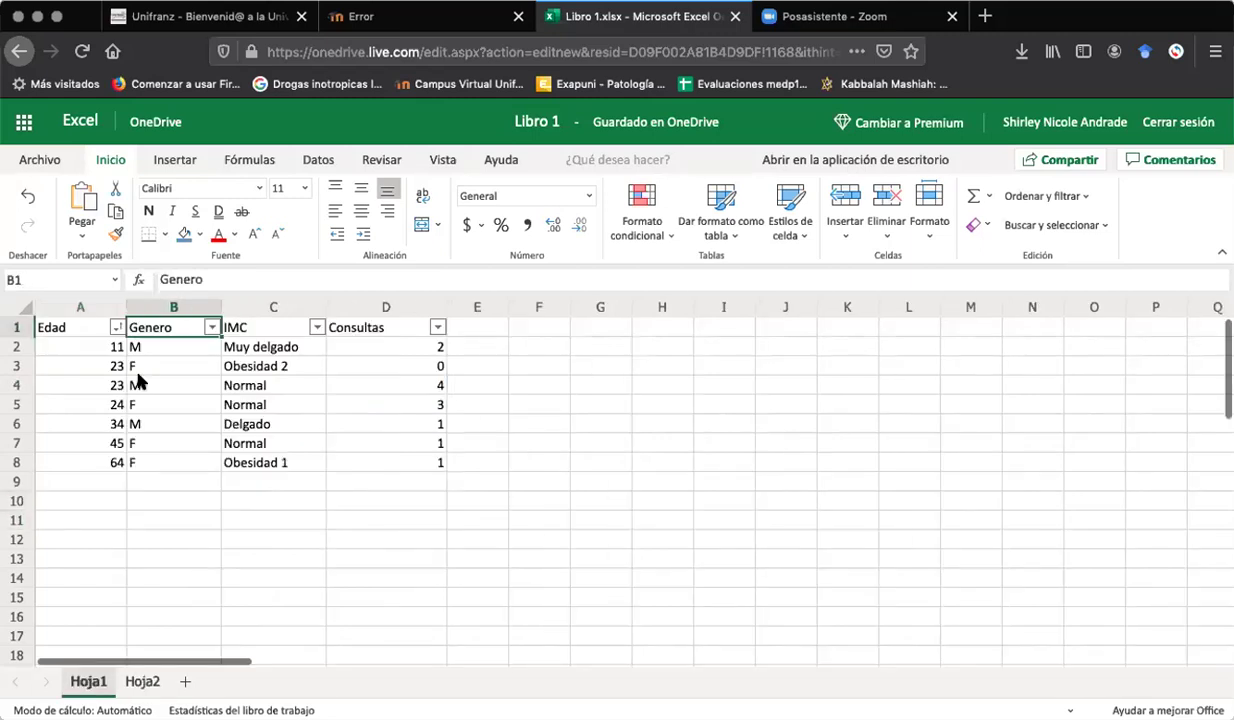
left_click(184, 352)
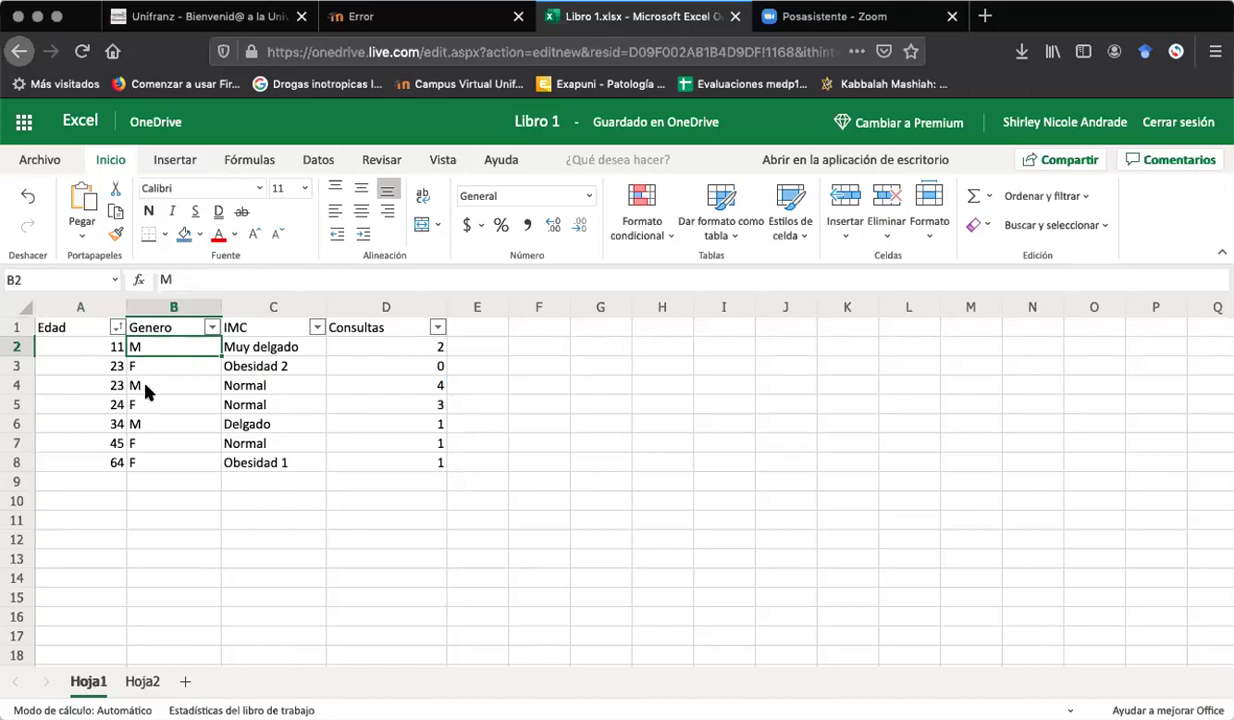
left_click(143, 684)
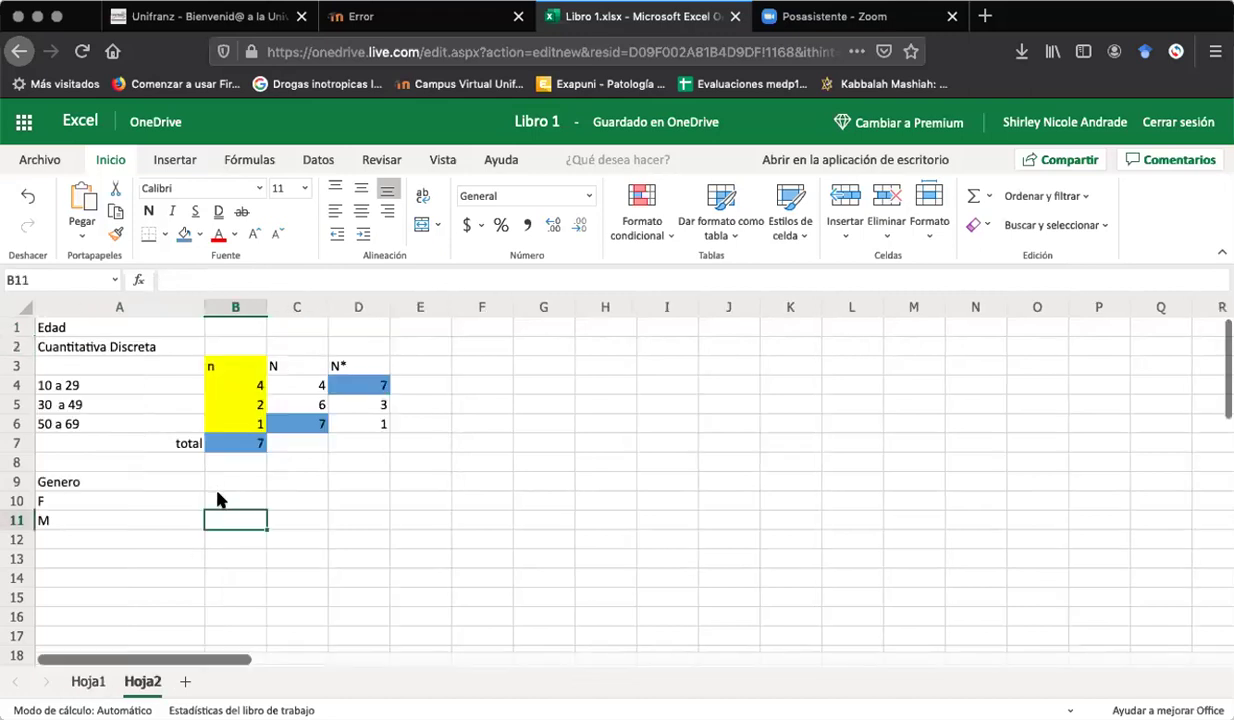
Enter counts 4 for F and 3 for M in B10:B11.
left_click(218, 497)
type("4")
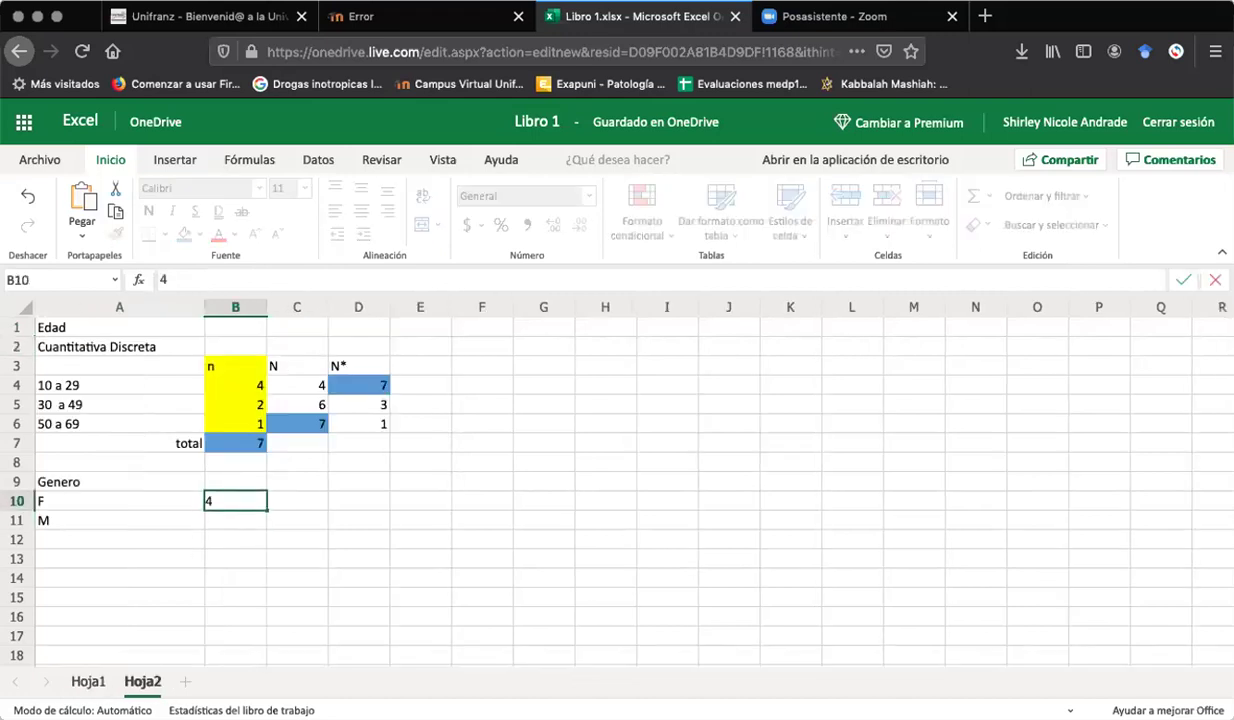
key("Return")
type("3")
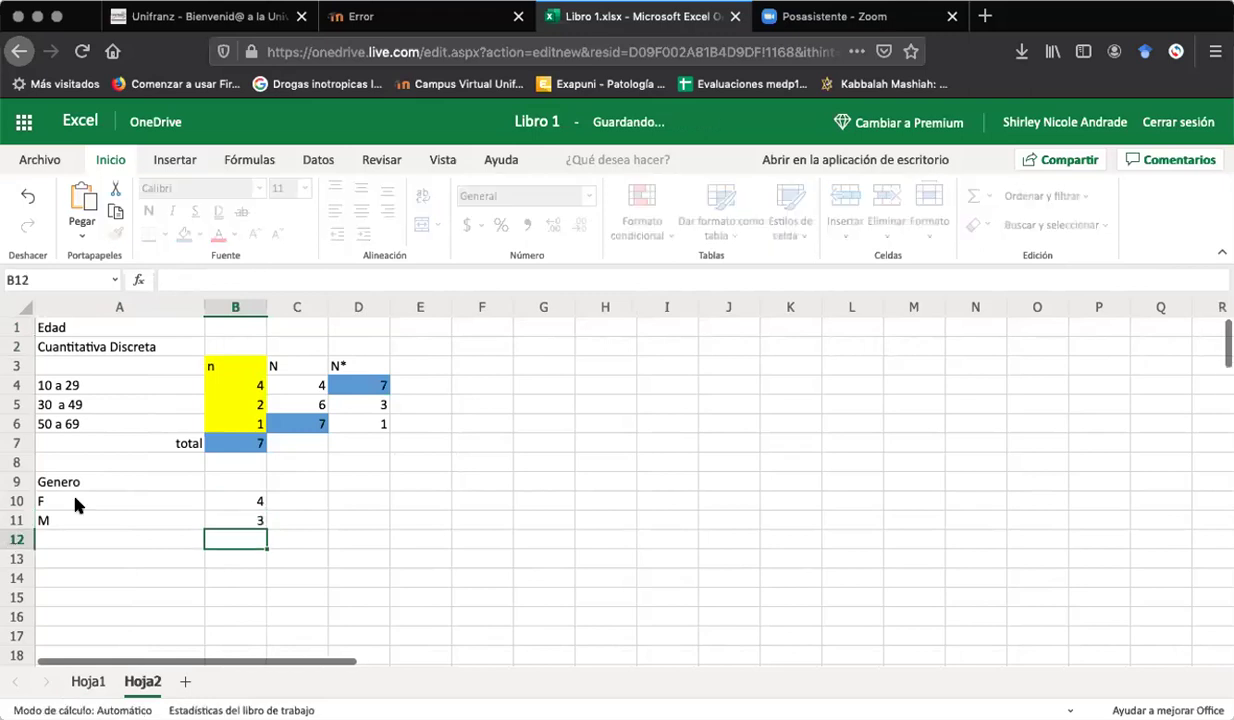
key("Return")
Insert a 2D pie chart from the gender range A10:B11.
mouse_move(138, 505)
left_mouse_down()
mouse_move(222, 519)
mouse_move(237, 500)
left_mouse_up()
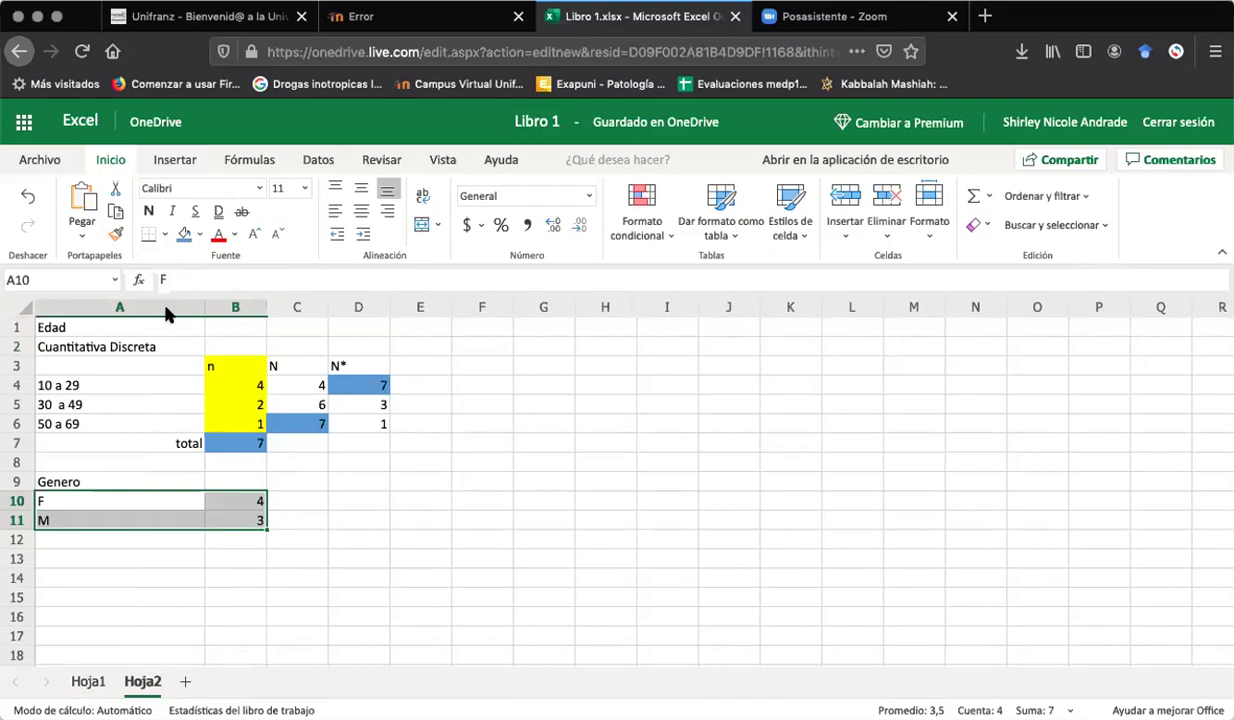
left_click(325, 162)
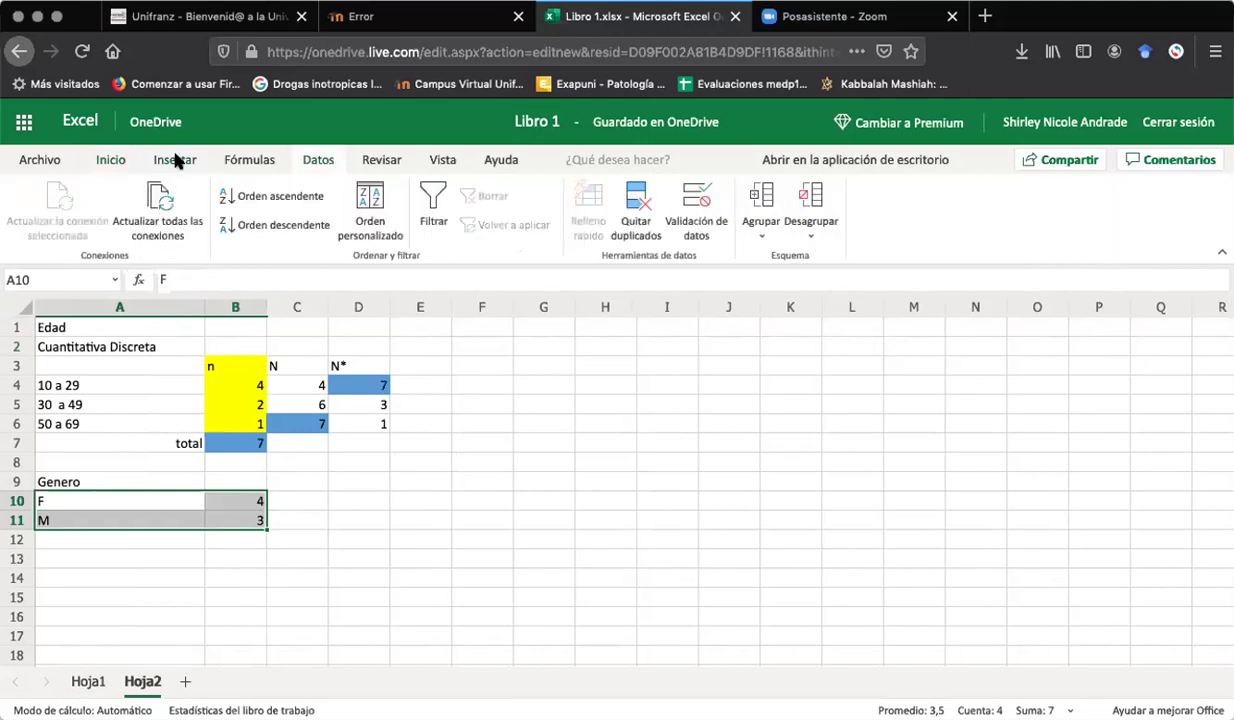
left_click(175, 161)
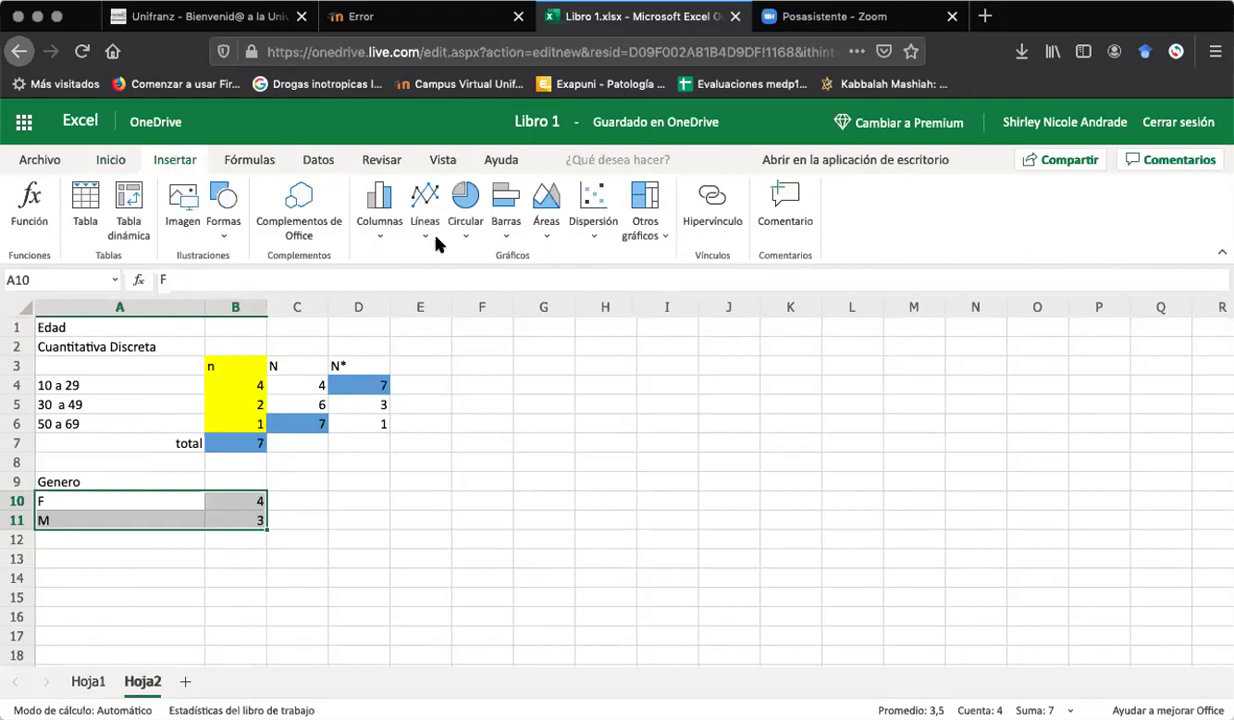
left_click(465, 238)
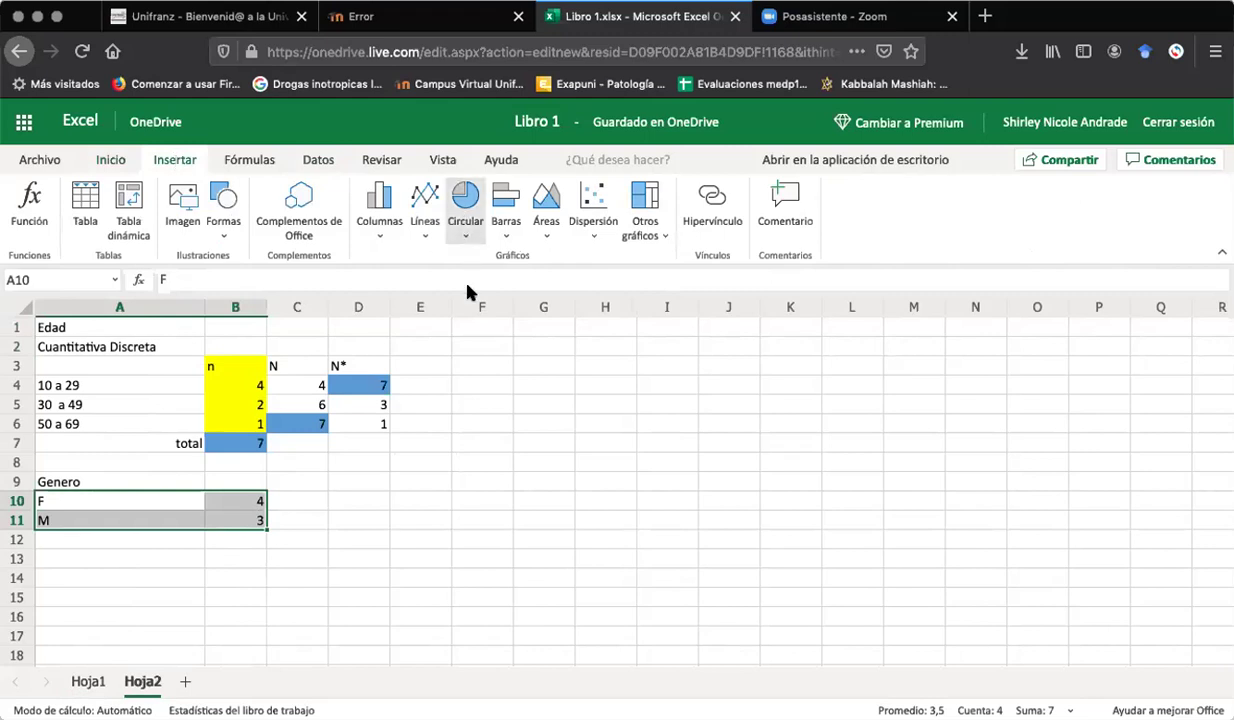
left_click(471, 316)
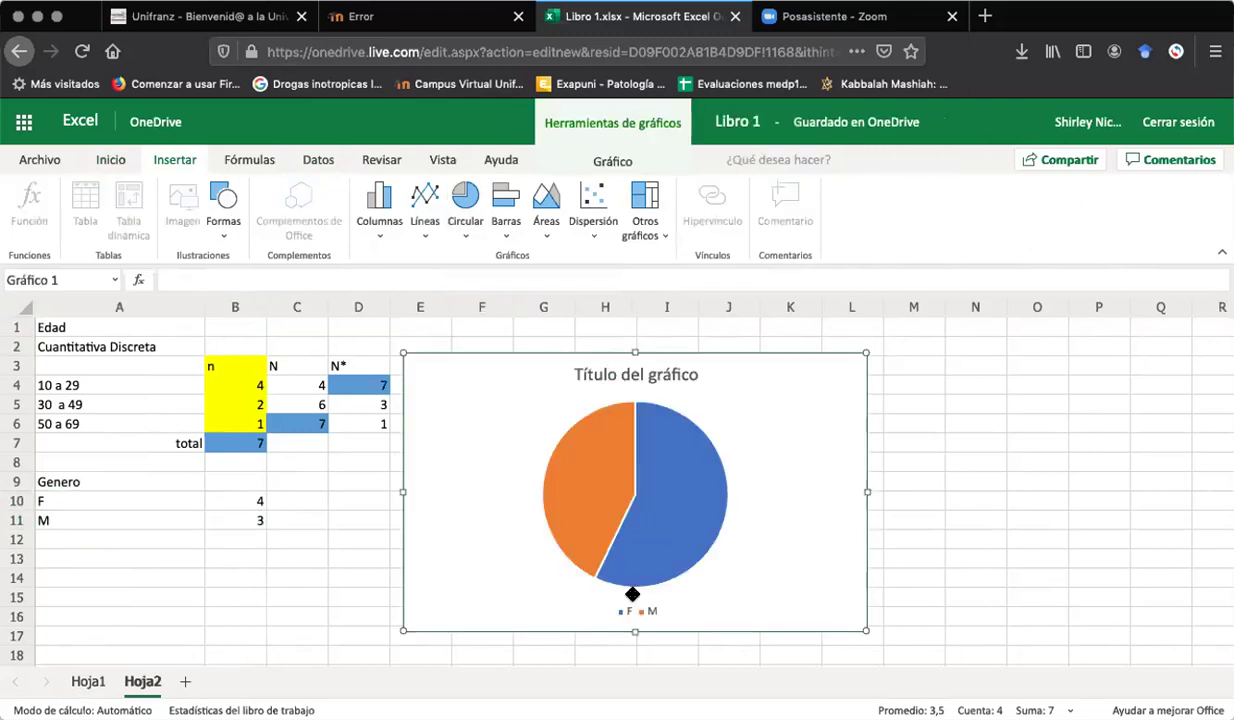
Show the pie's data labels at Extremo externo, leaving legend and title unchanged.
left_click(613, 162)
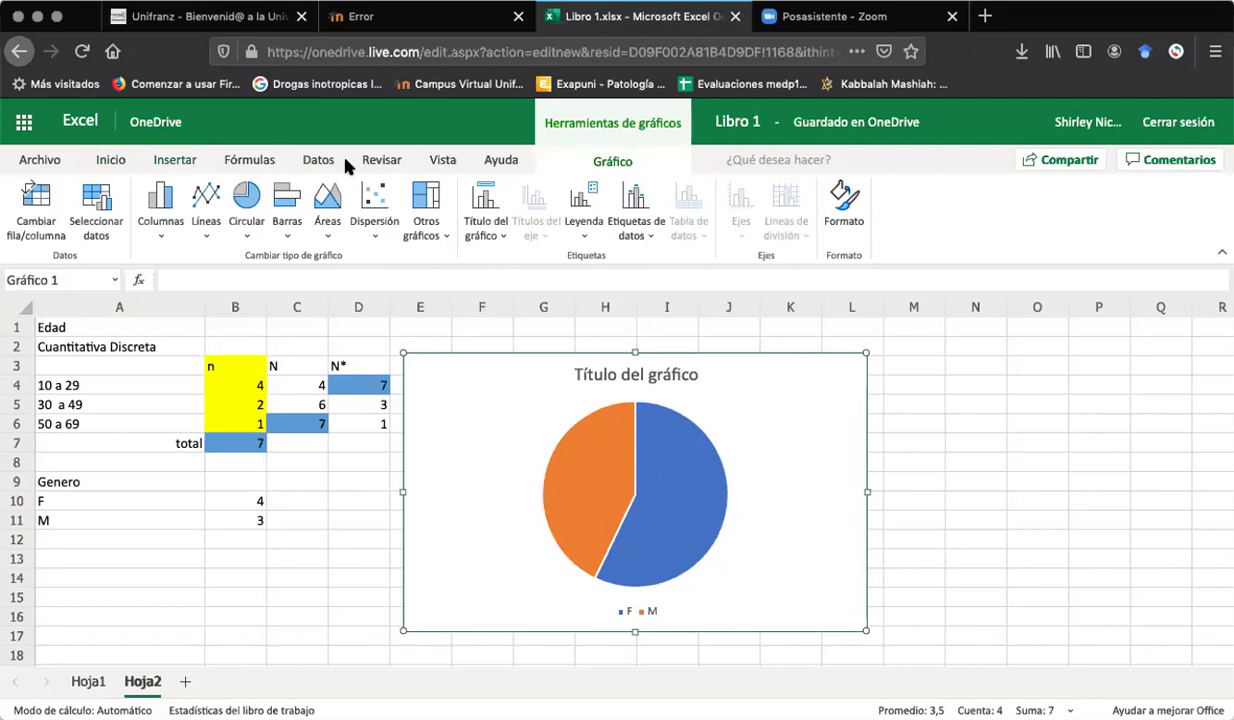
left_click(639, 233)
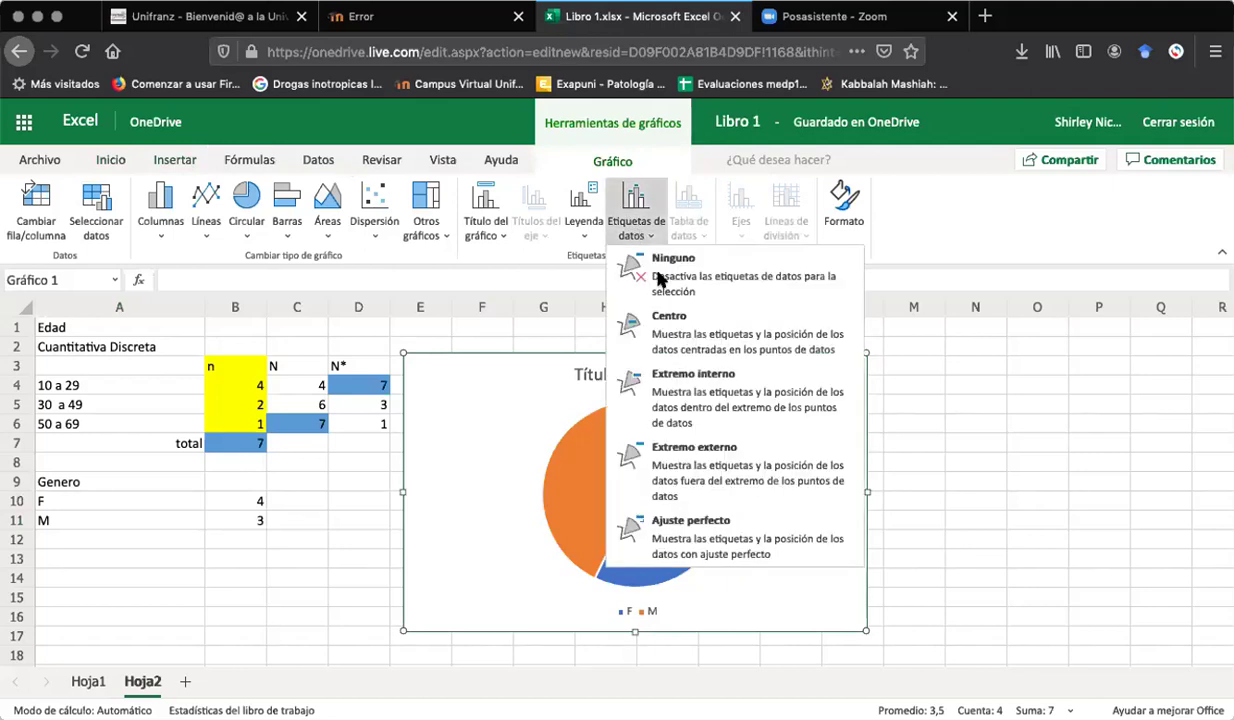
left_click(695, 337)
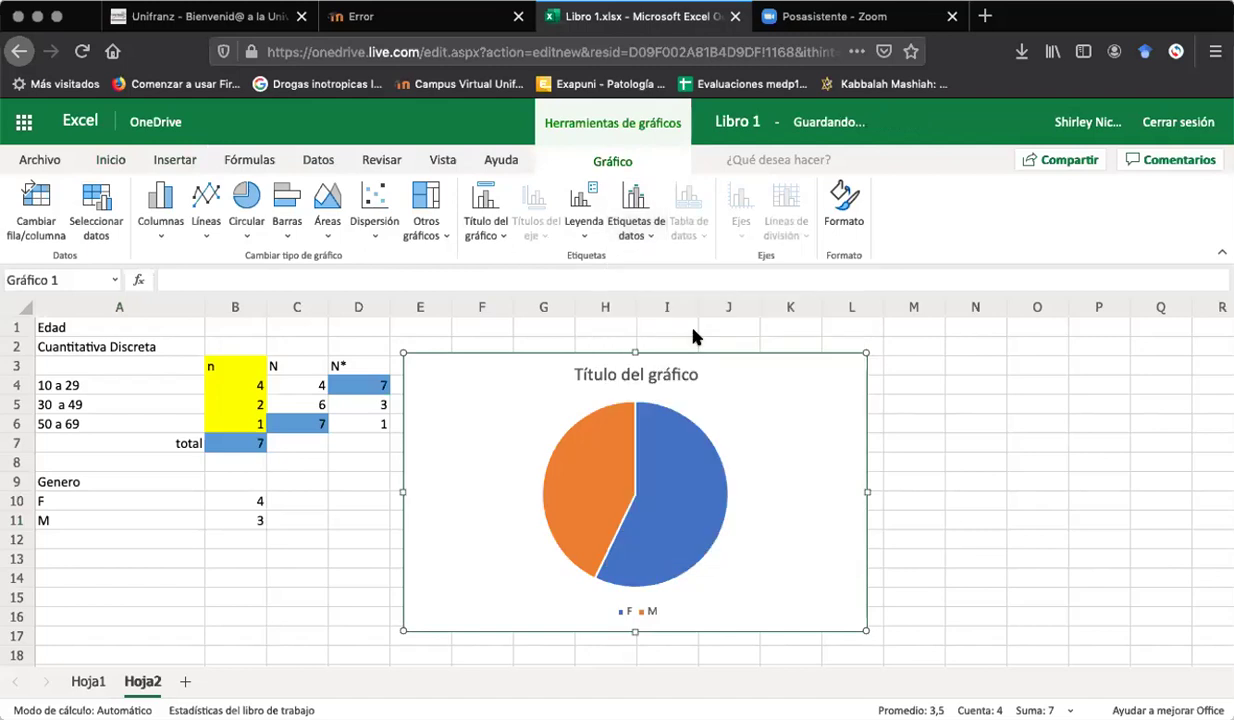
left_click(635, 228)
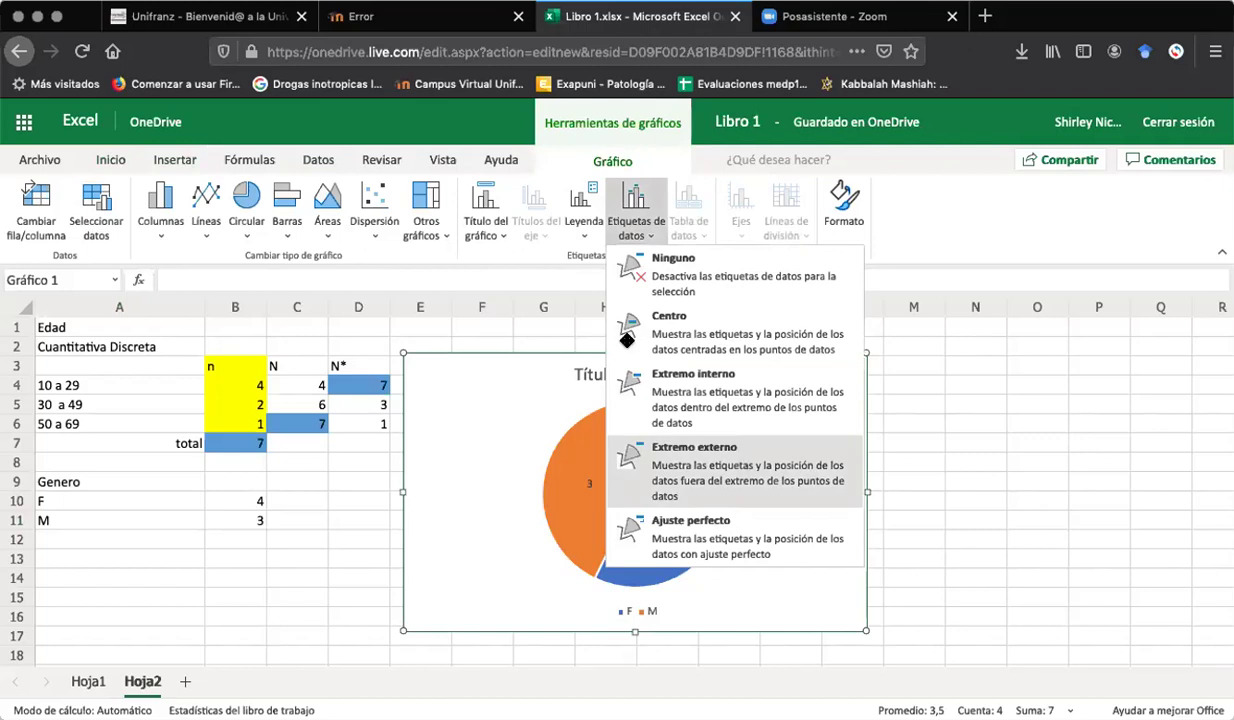
left_click(741, 466)
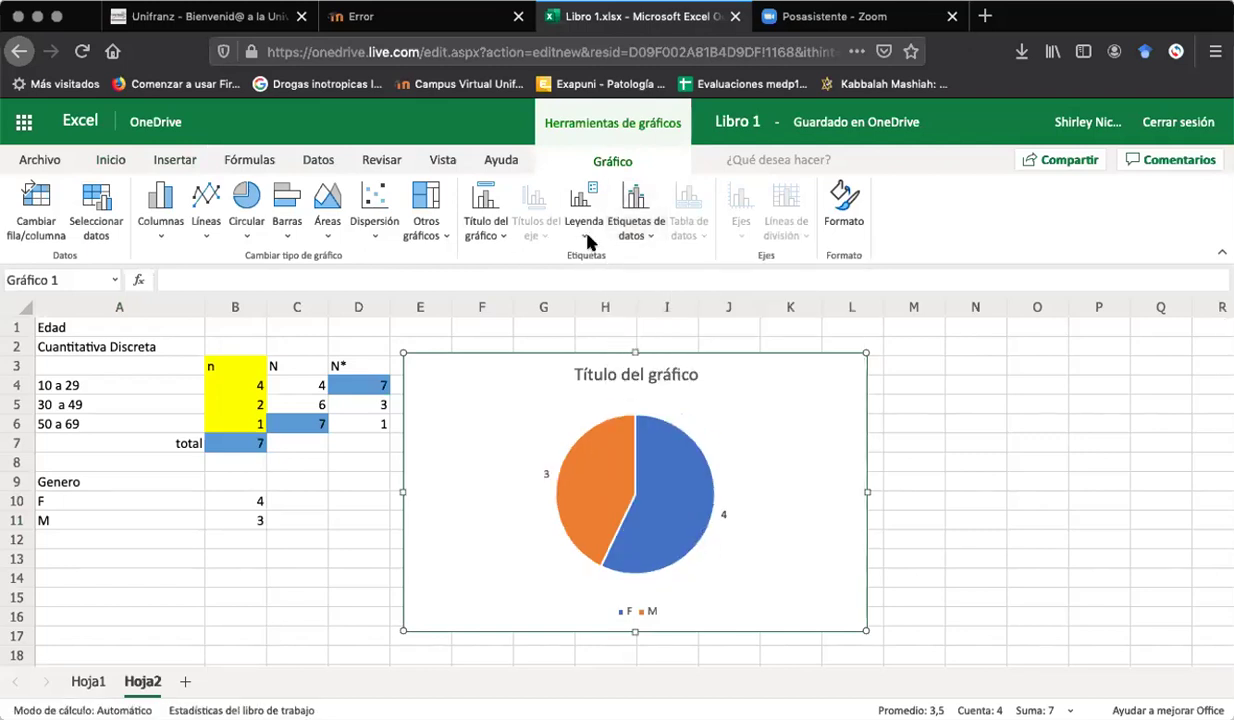
left_click(589, 242)
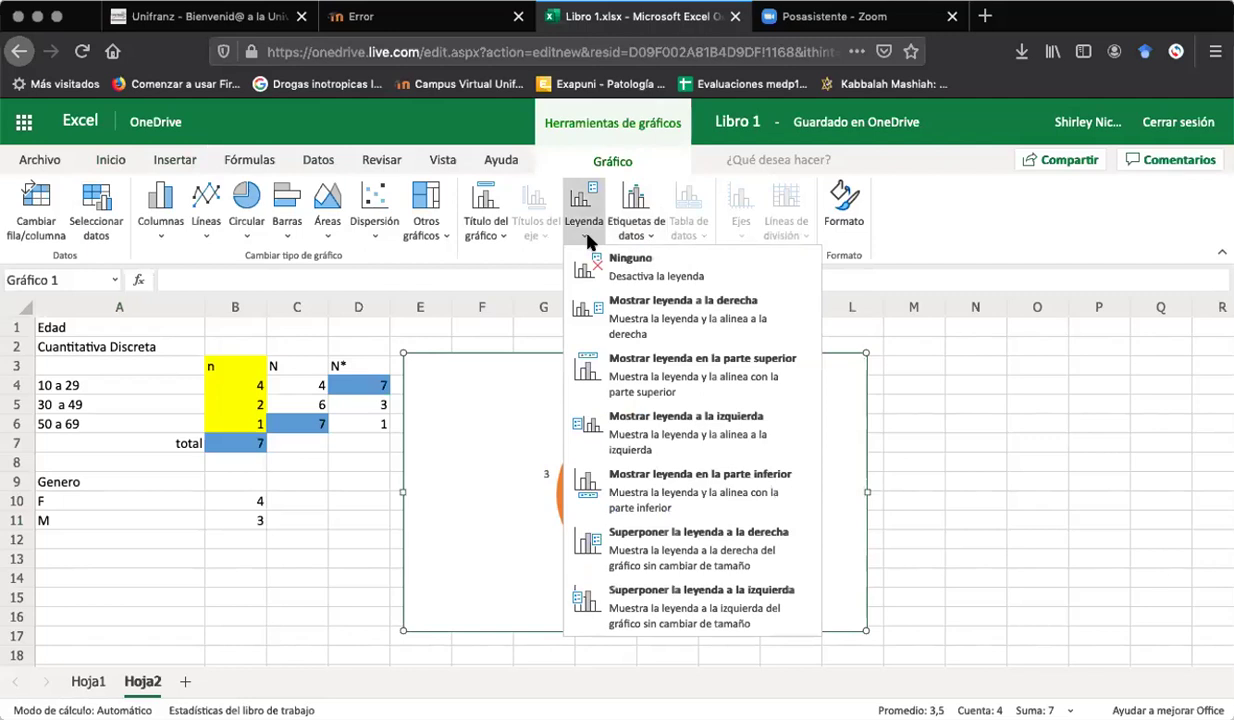
left_click(485, 235)
left_click(485, 235)
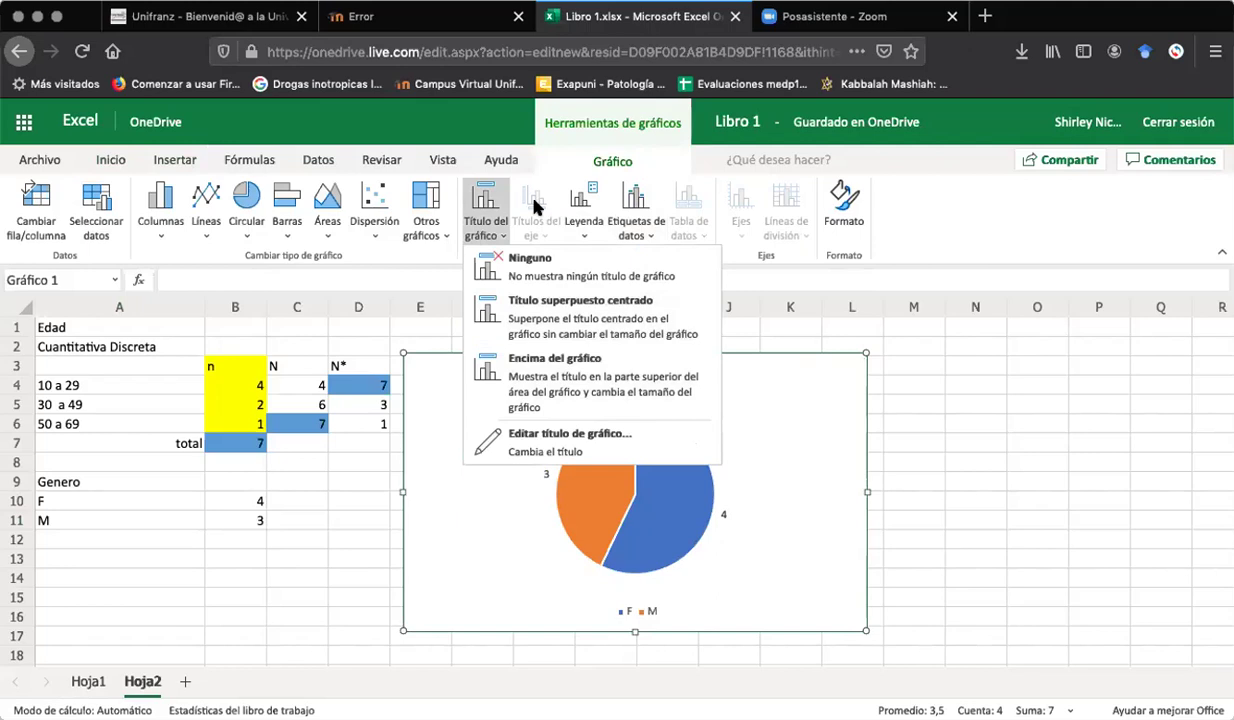
left_click(603, 166)
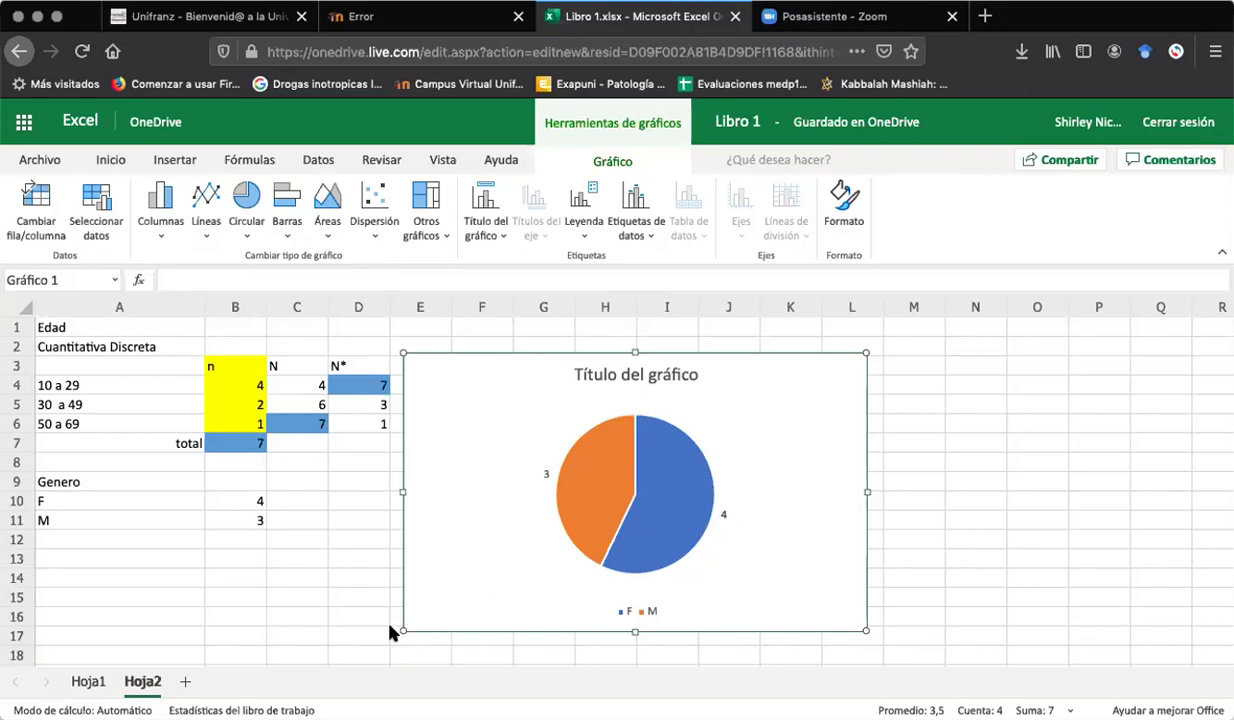
Reduce the gender pie chart's height slightly from its bottom edge.
left_click_drag(401, 628, 400, 572)
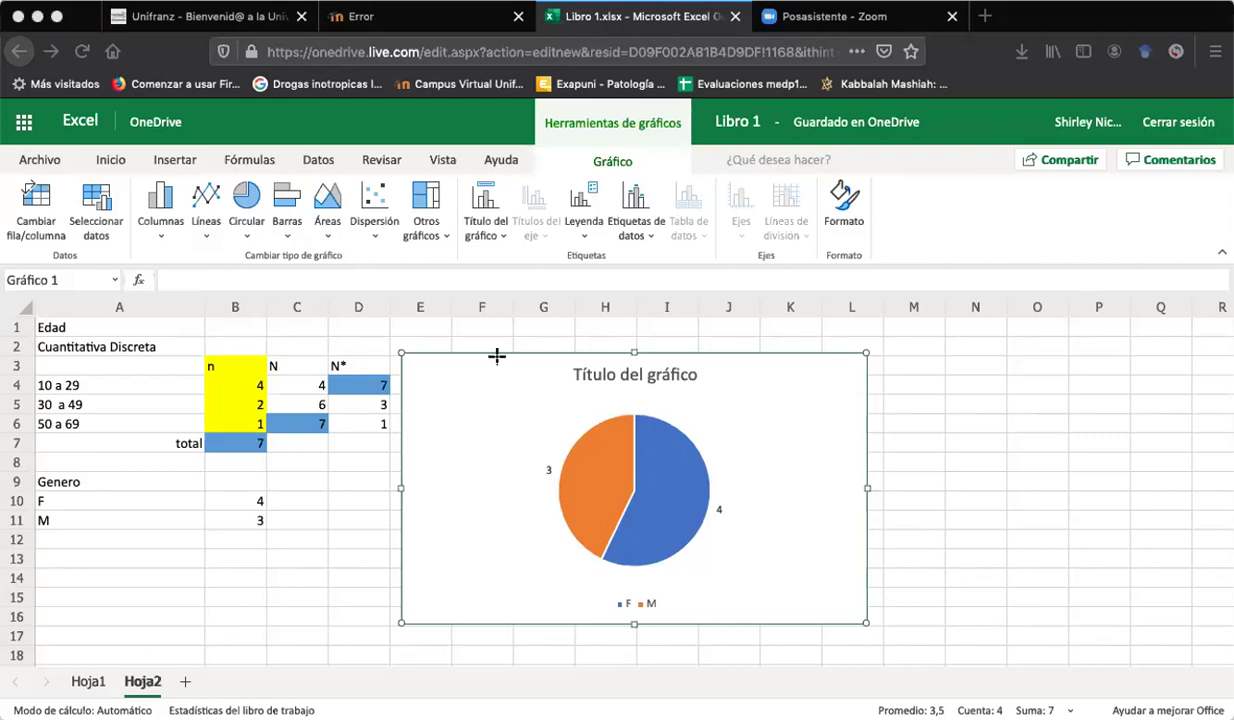
key("super+Tab")
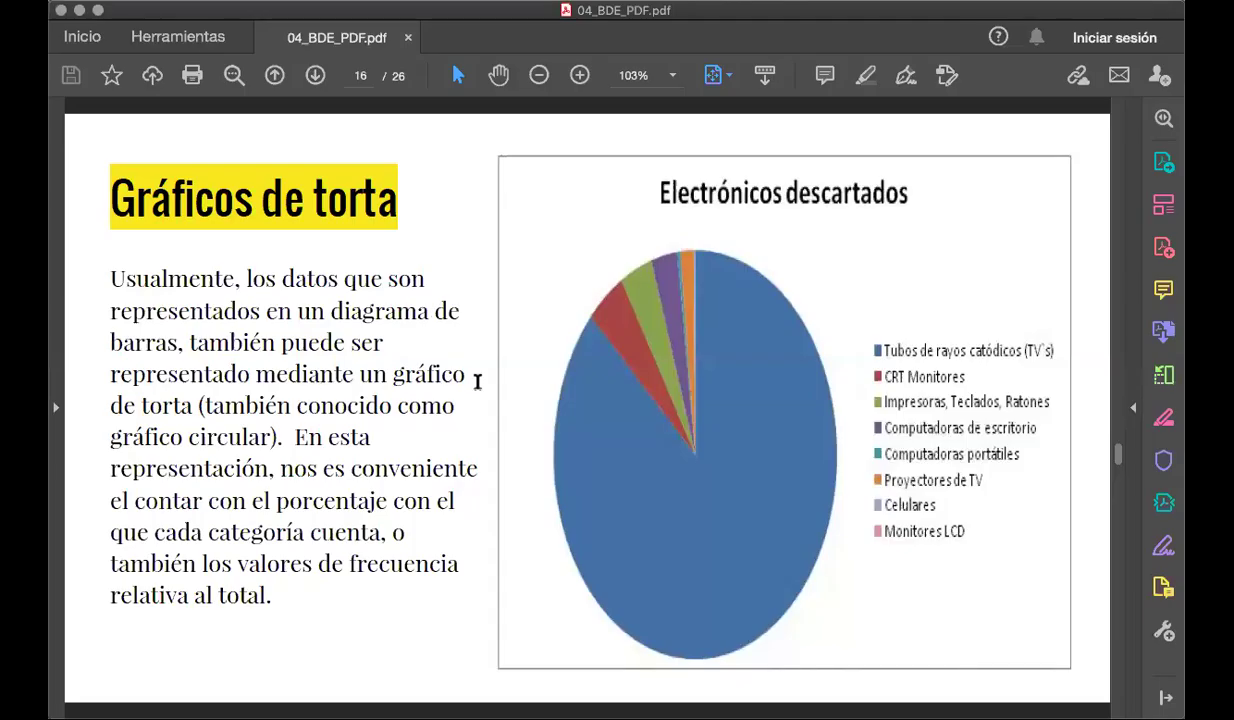
Page through the class-slide PDF, ending on page 15's electronic-waste bar chart.
key("Page_Up")
key("Page_Up")
key("Page_Up")
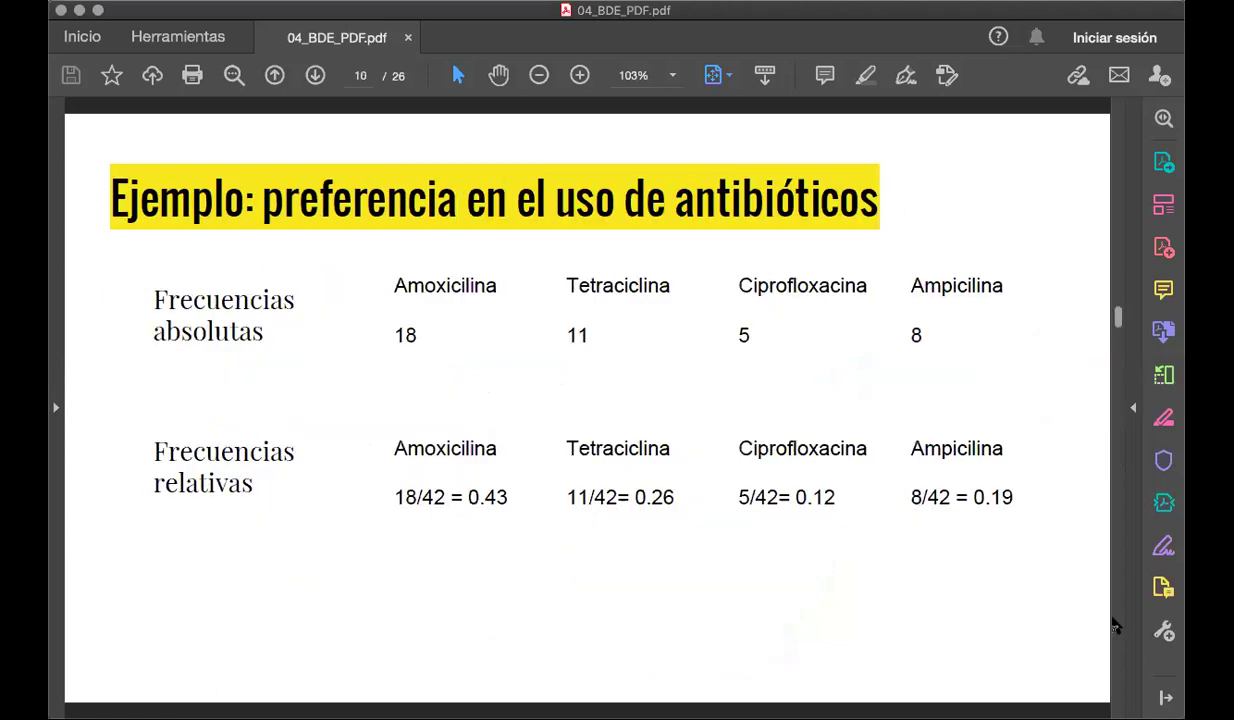
key("Page_Down")
key("Page_Down")
key("Page_Down")
key("Page_Down")
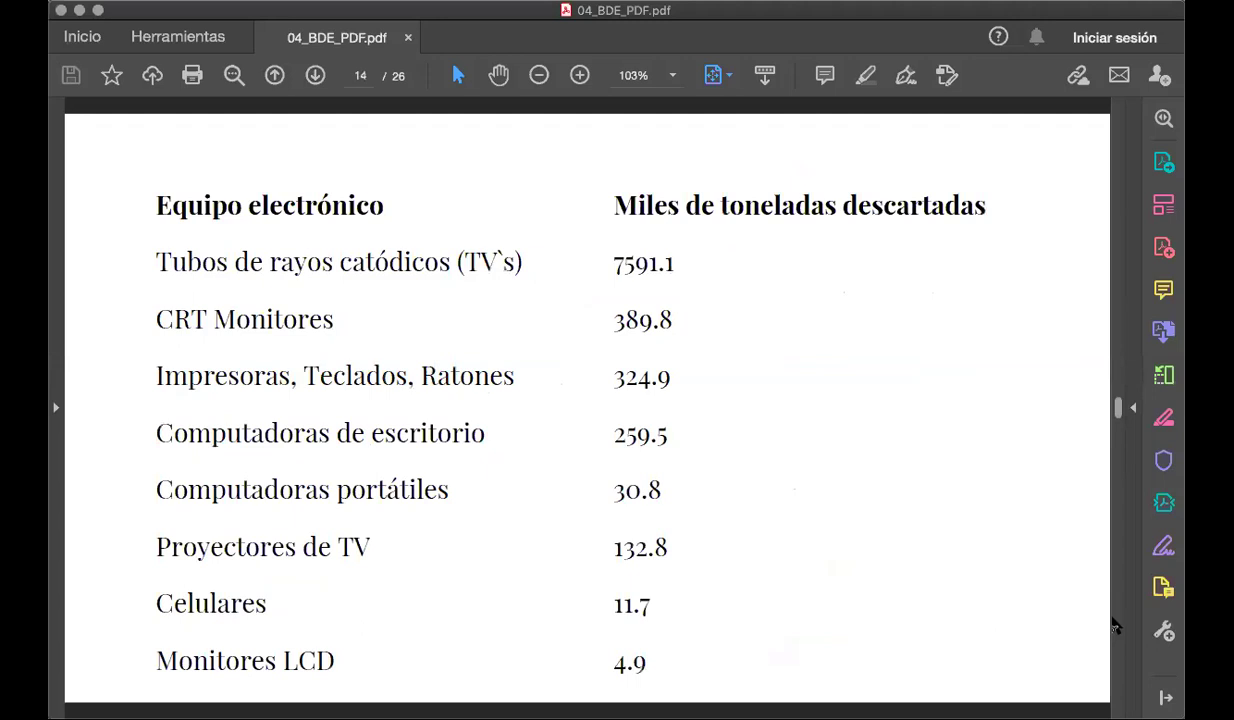
key("Page_Down")
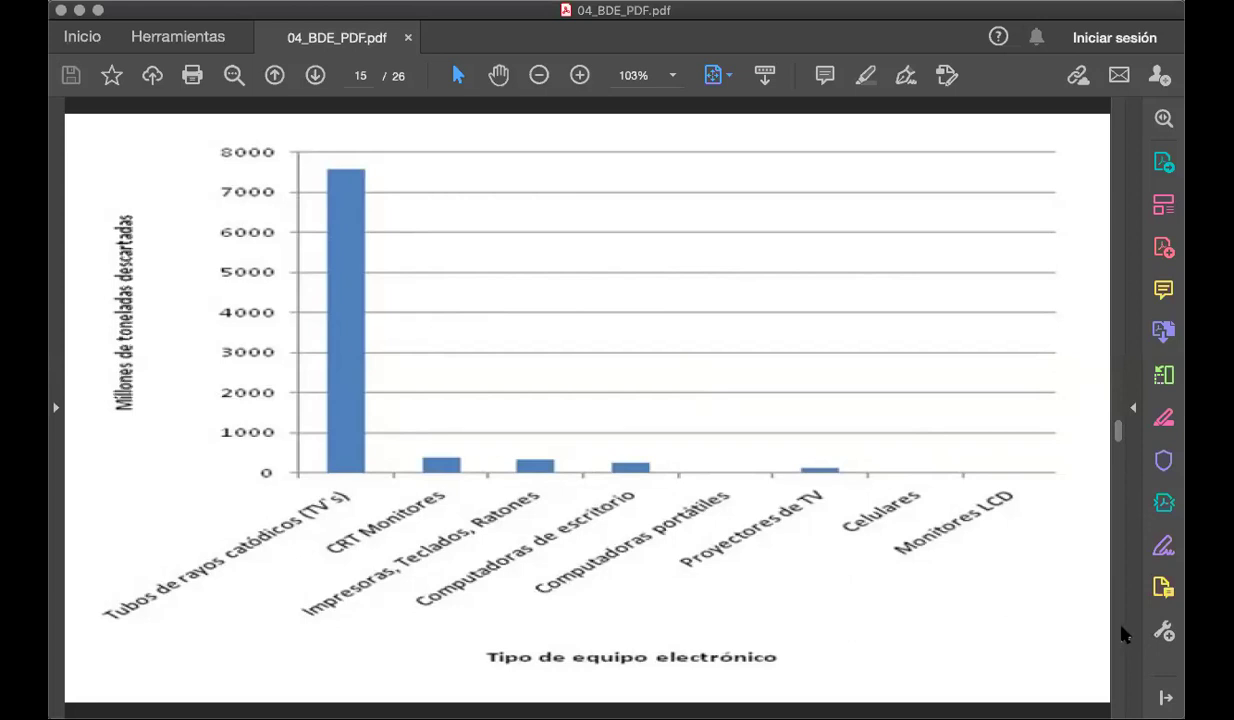
scroll(1102, 640, "down", 3)
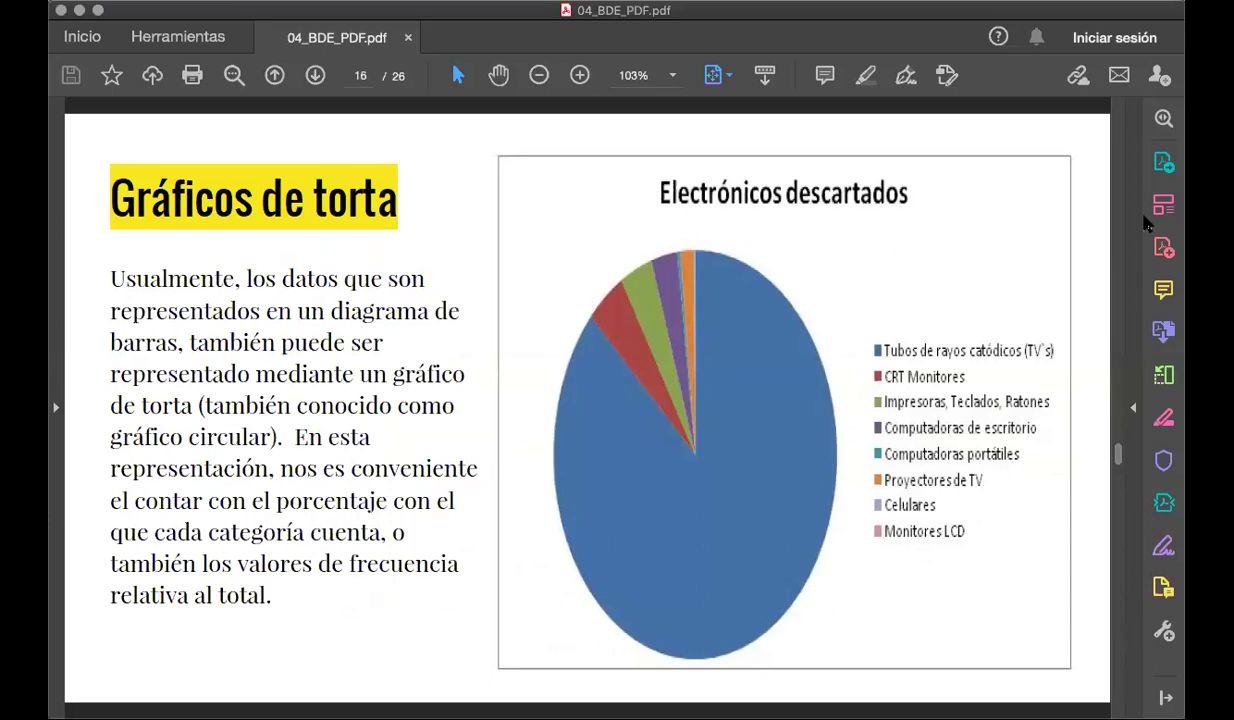
scroll(670, 516, "up", 3)
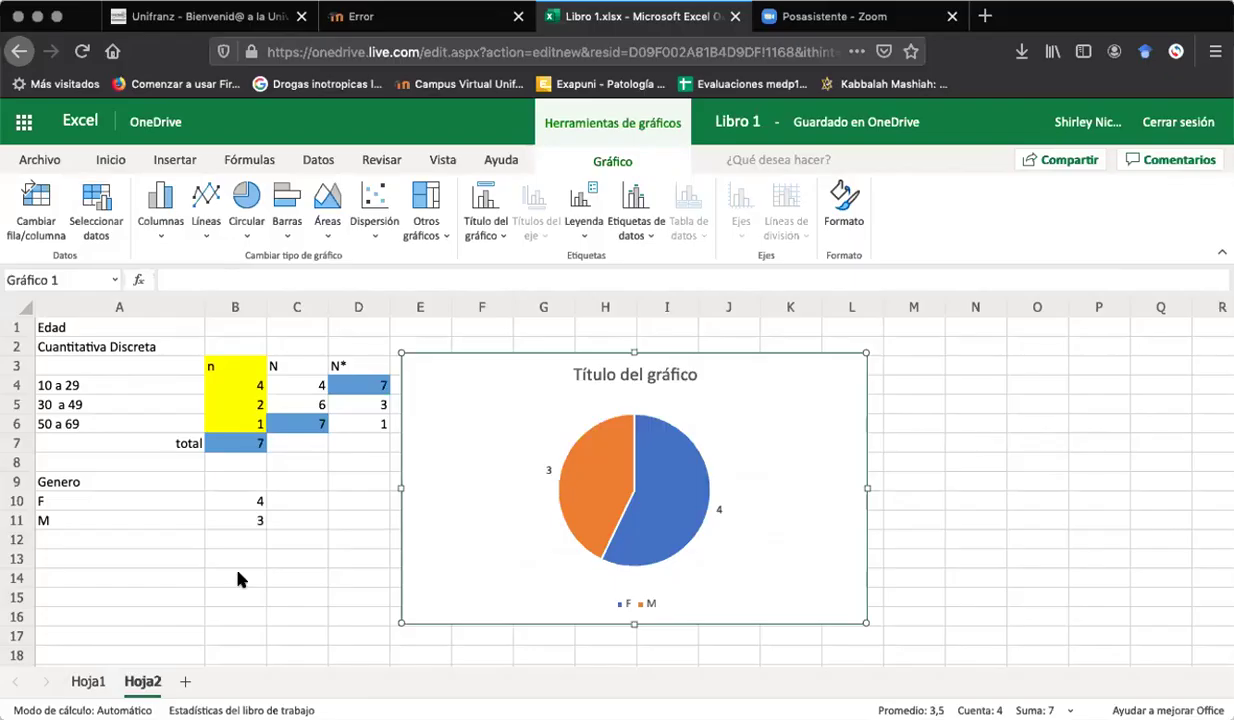
Enter heading IMC in A15 with Muy delgado, Delgado, Normal, Obeso t. 1, Obeso t.2 below.
left_click(238, 577)
left_click(66, 596)
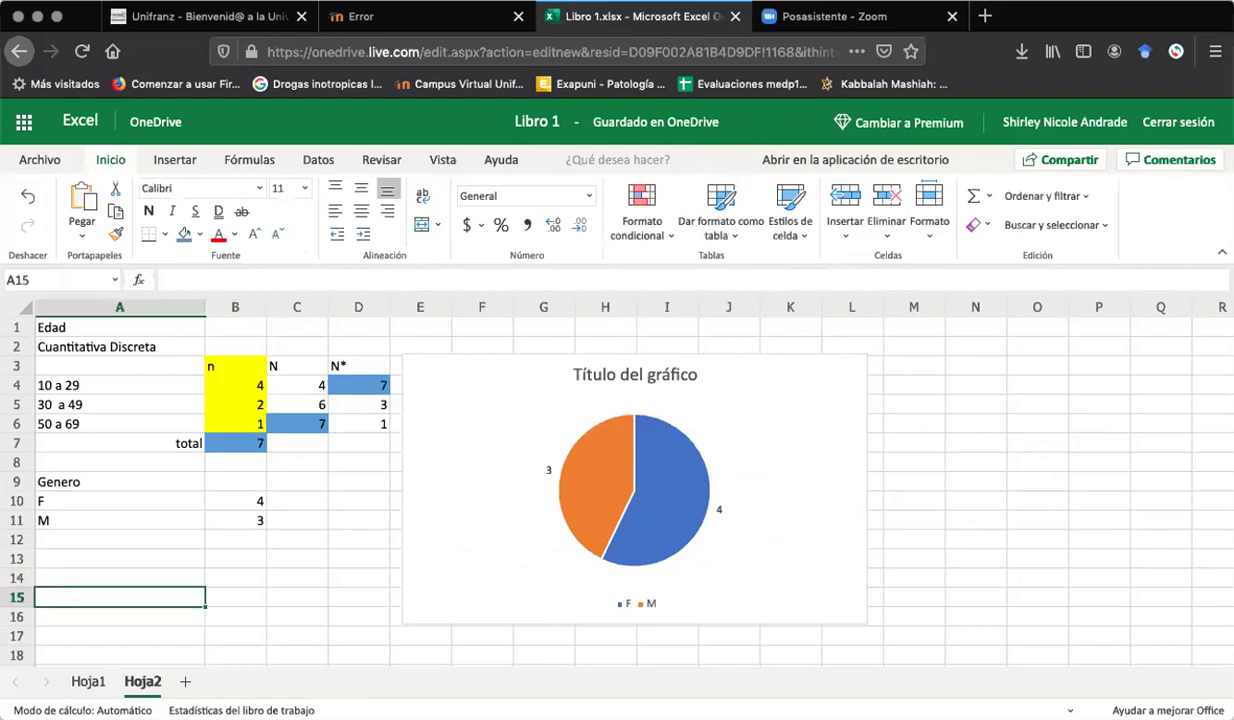
type("IMC")
key("Return")
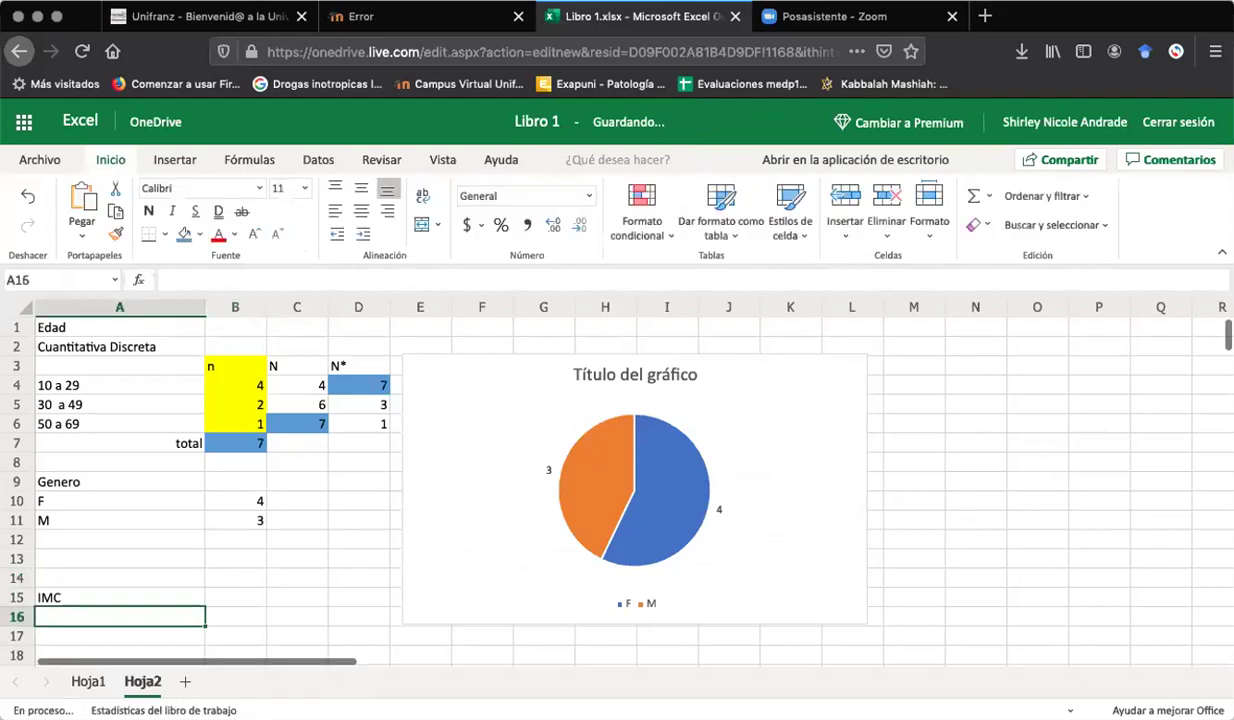
type("Muy delgado")
key("Return")
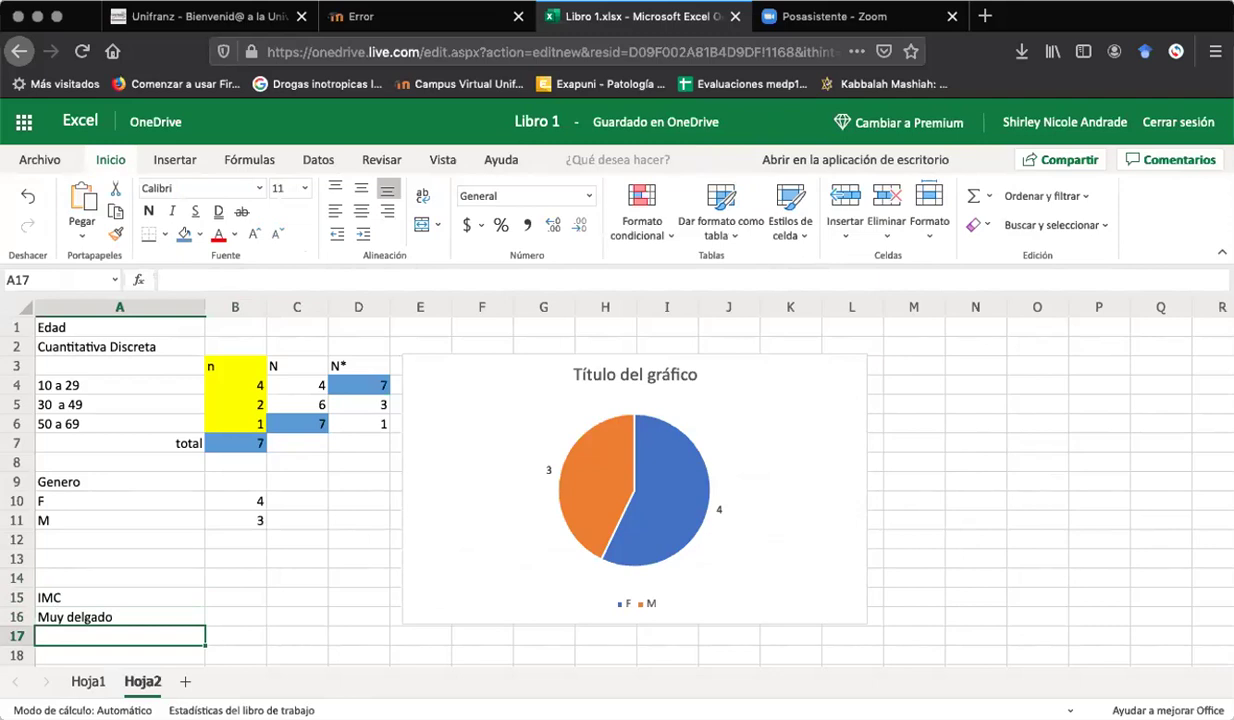
type("Delgado")
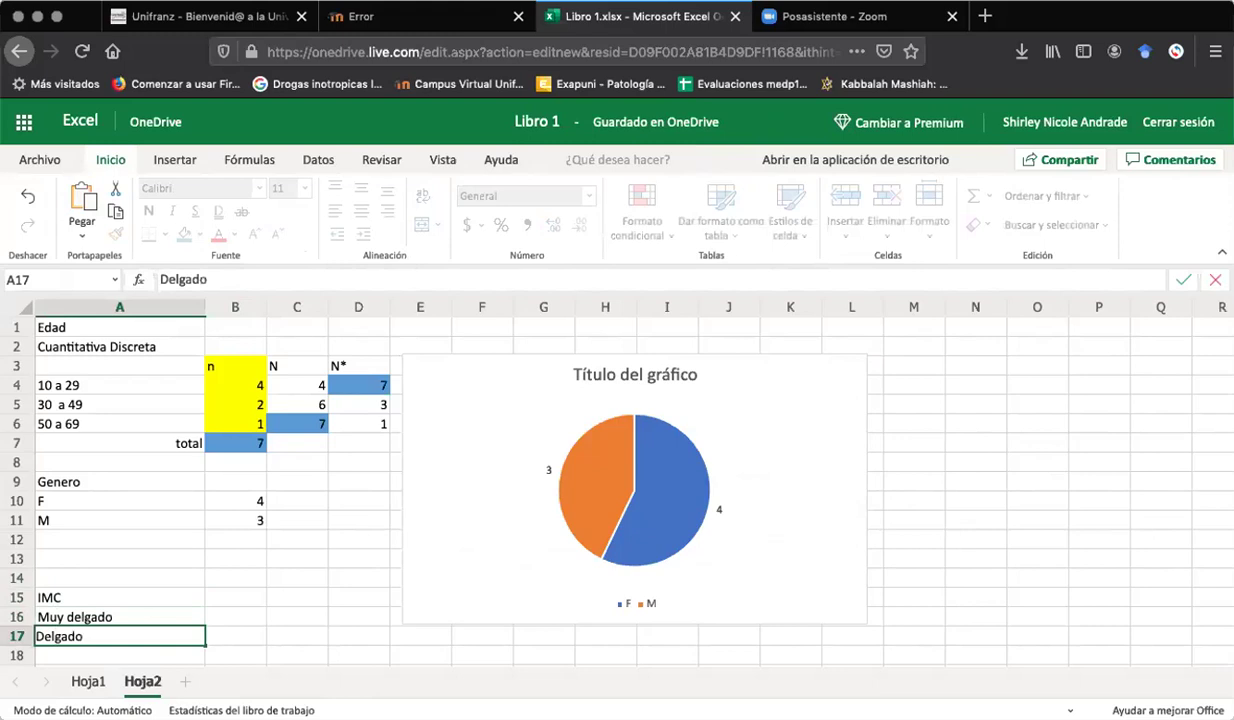
key("Return")
type("Nor")
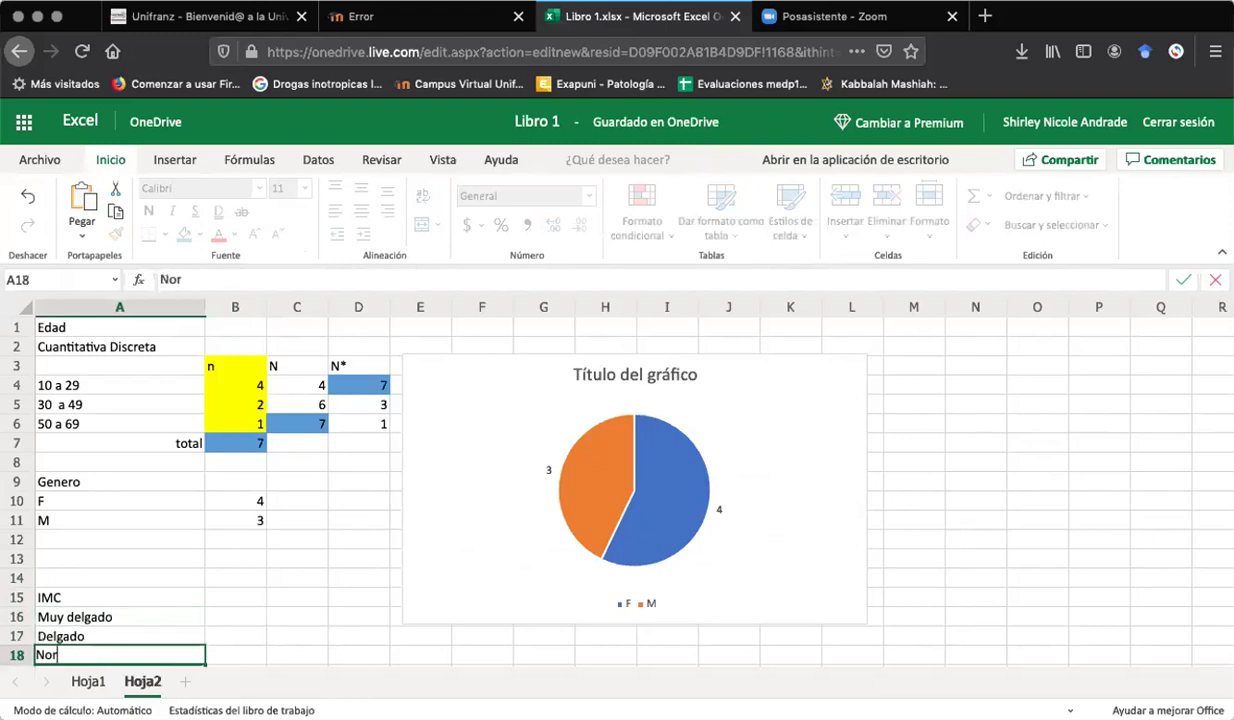
type("mal")
key("Return")
type("O")
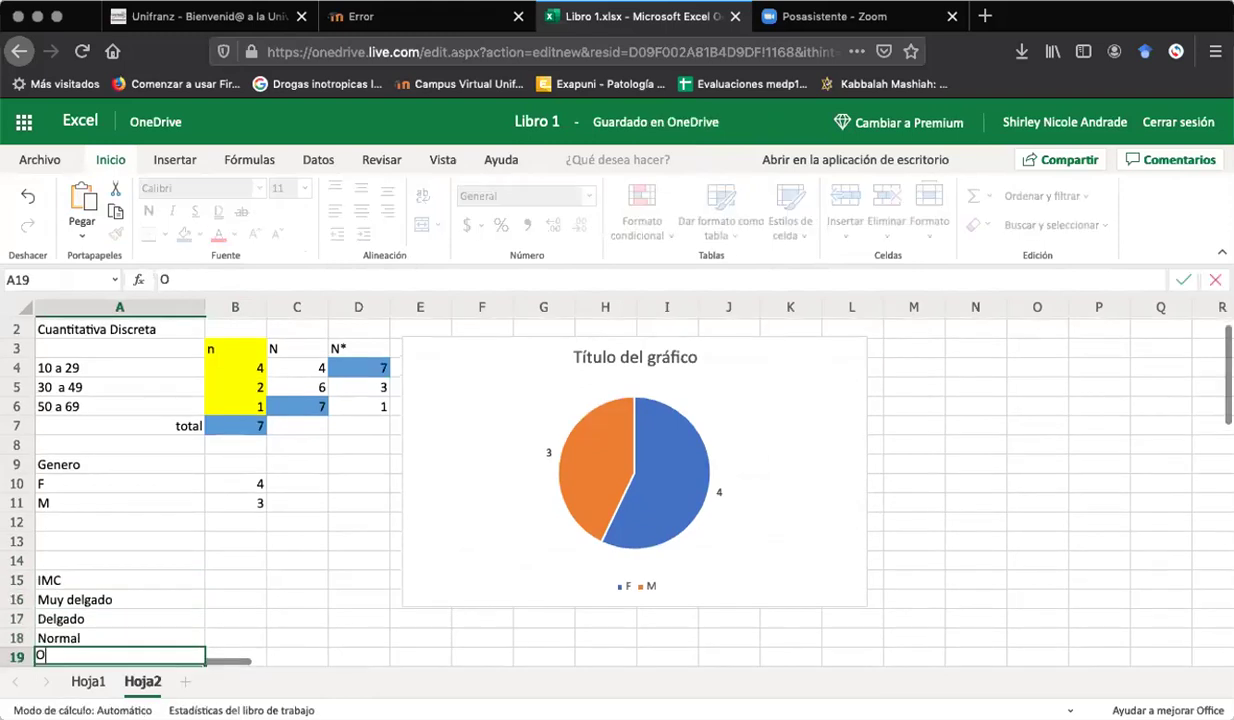
type("beso t.")
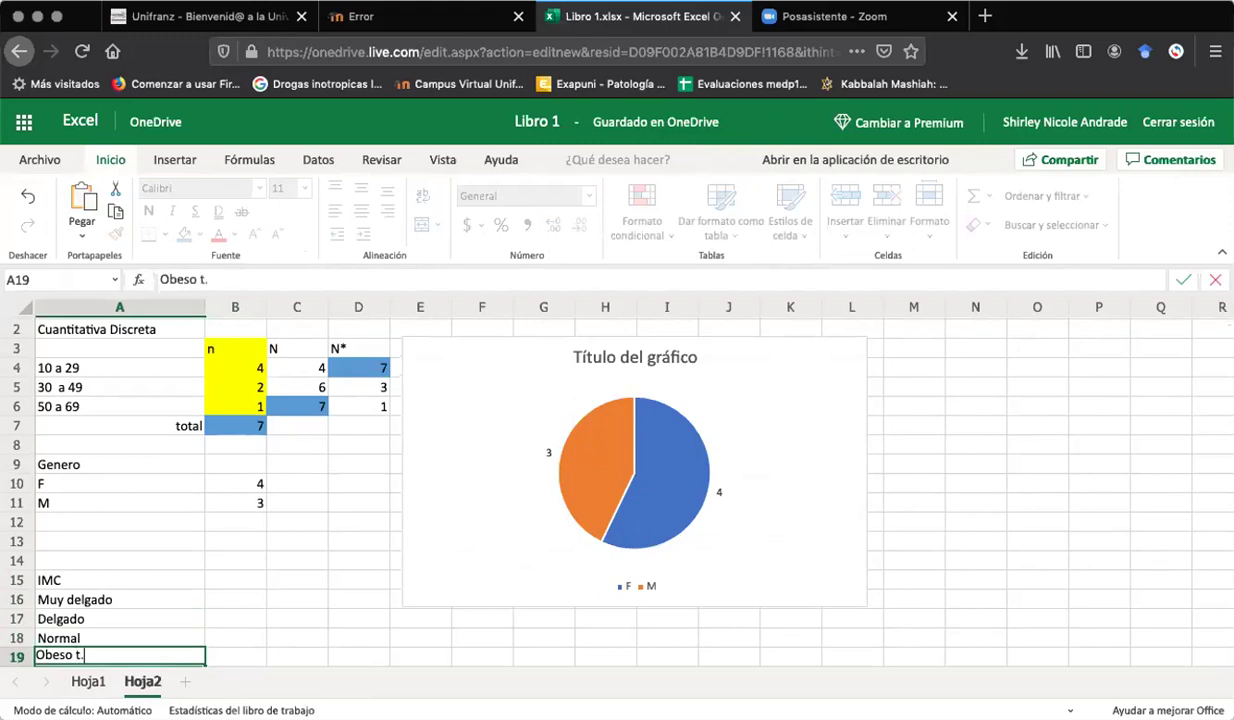
type(" 1")
key("Return")
type("Obeso t.2")
key("Return")
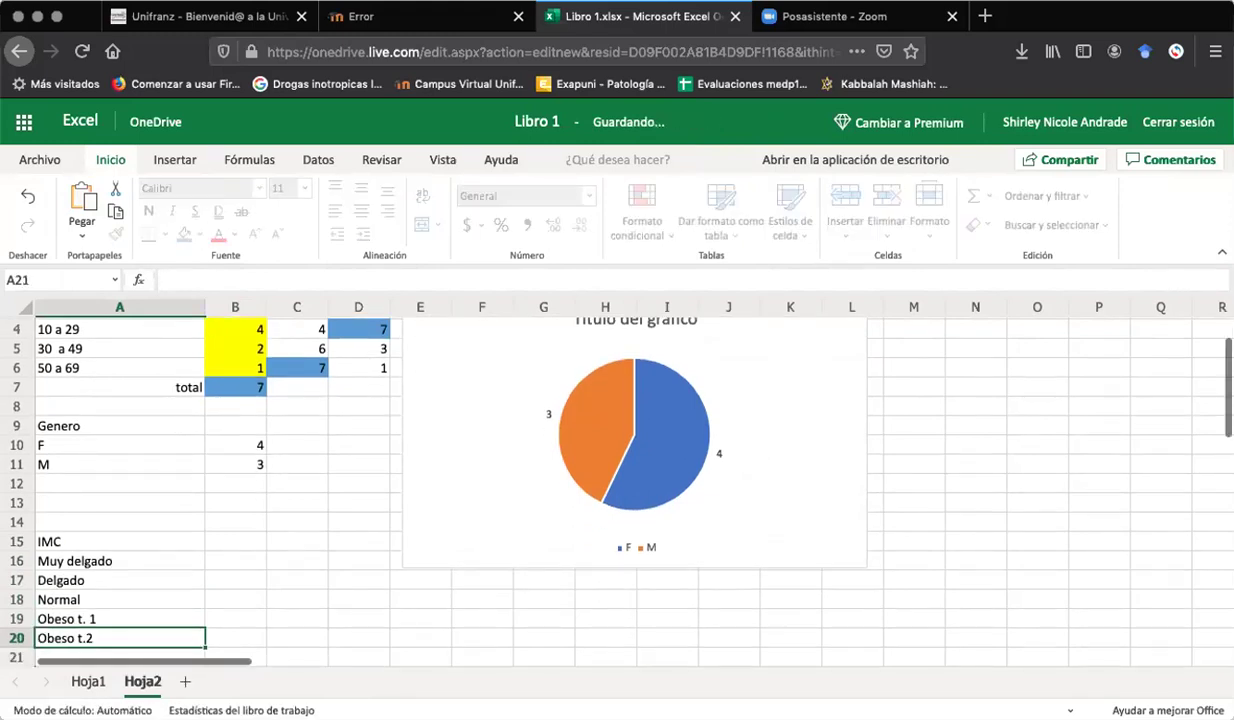
Insert a row above Obeso t. 1 and enter Sobrepeso in A19.
key("Up")
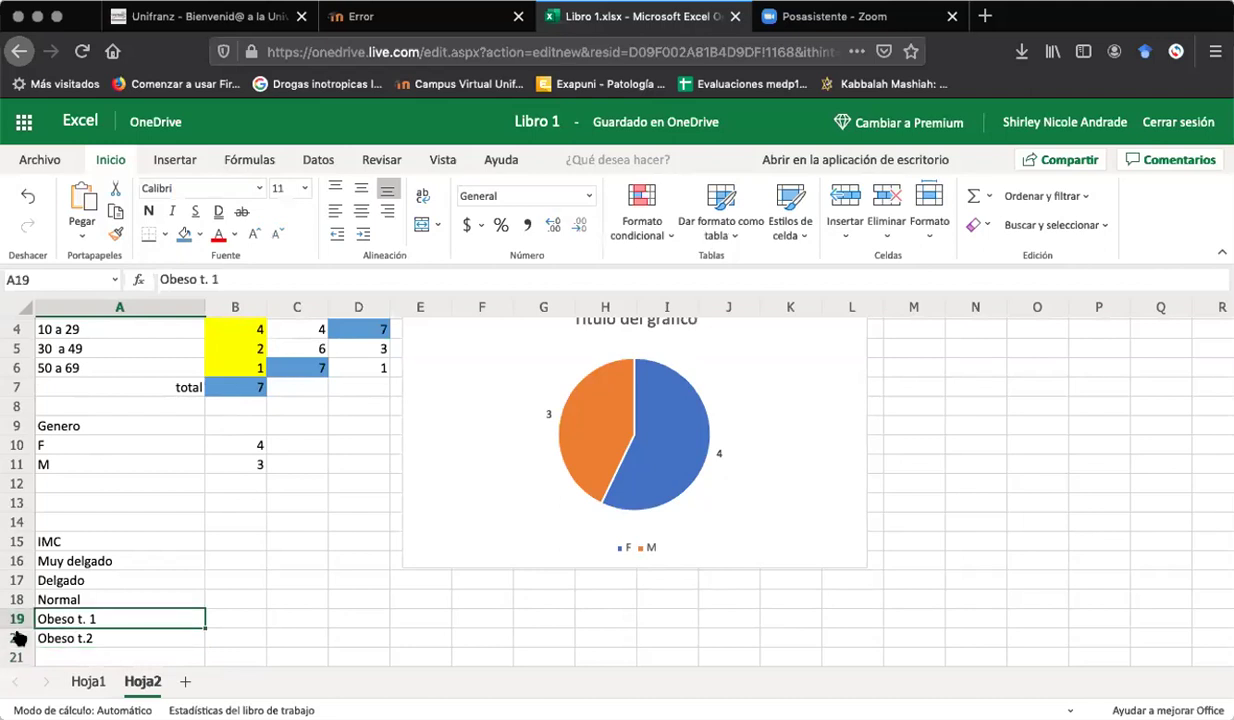
left_click(15, 622)
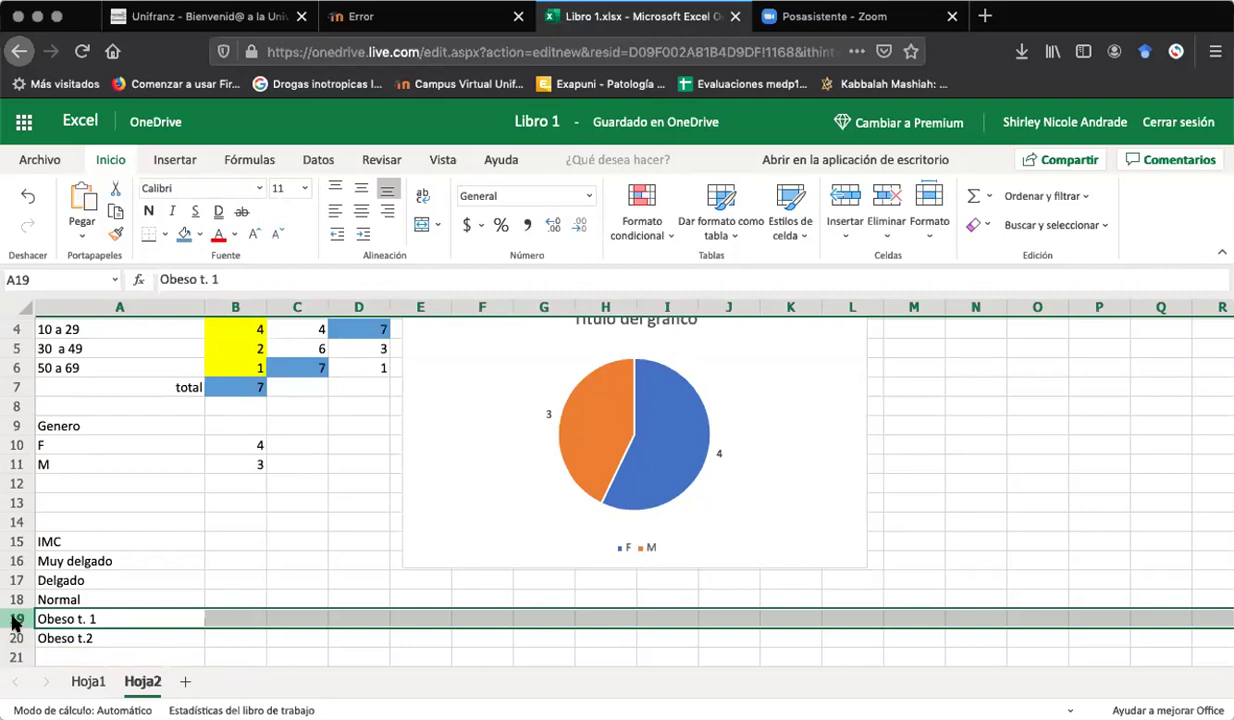
right_click(14, 622)
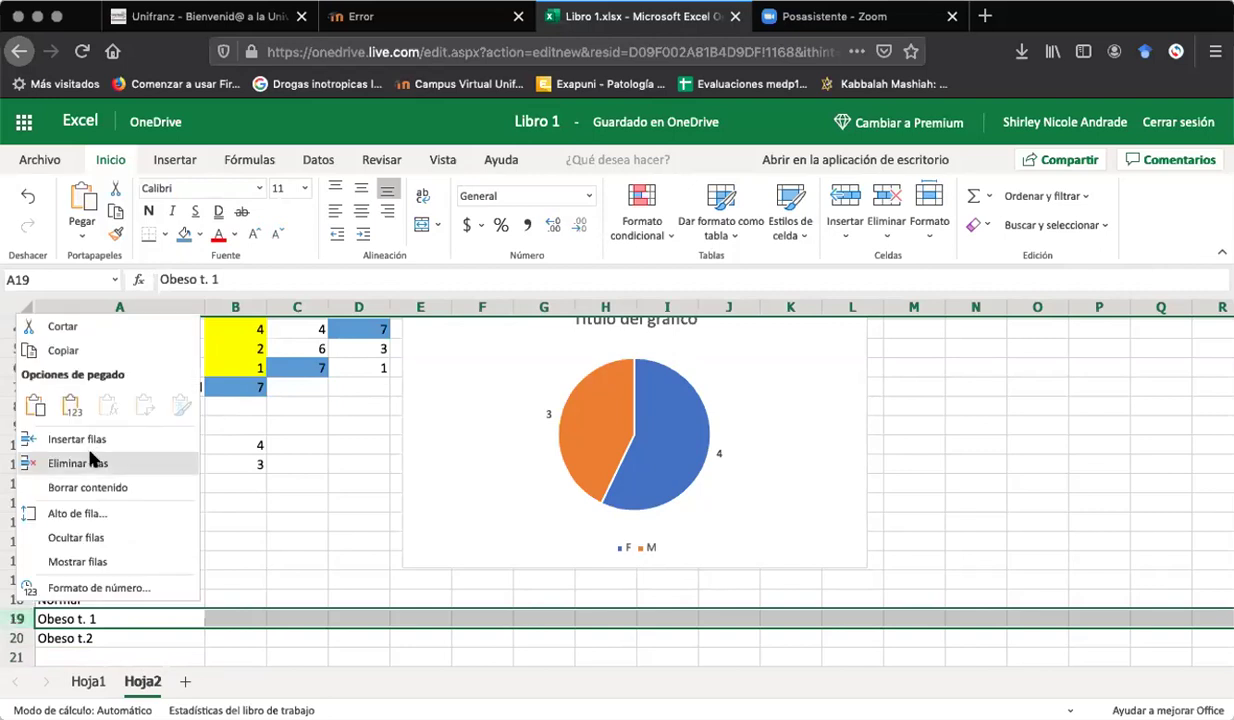
left_click(88, 440)
left_click(89, 620)
type("S")
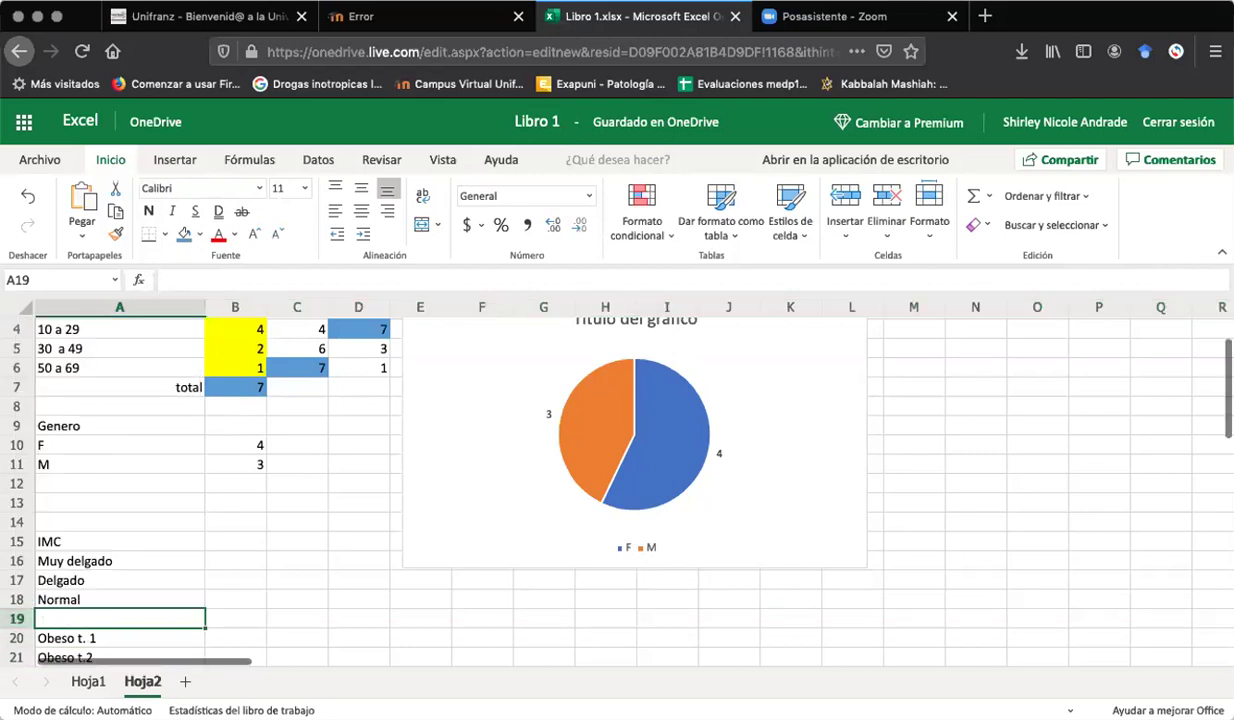
type("obrepeso")
key("Return")
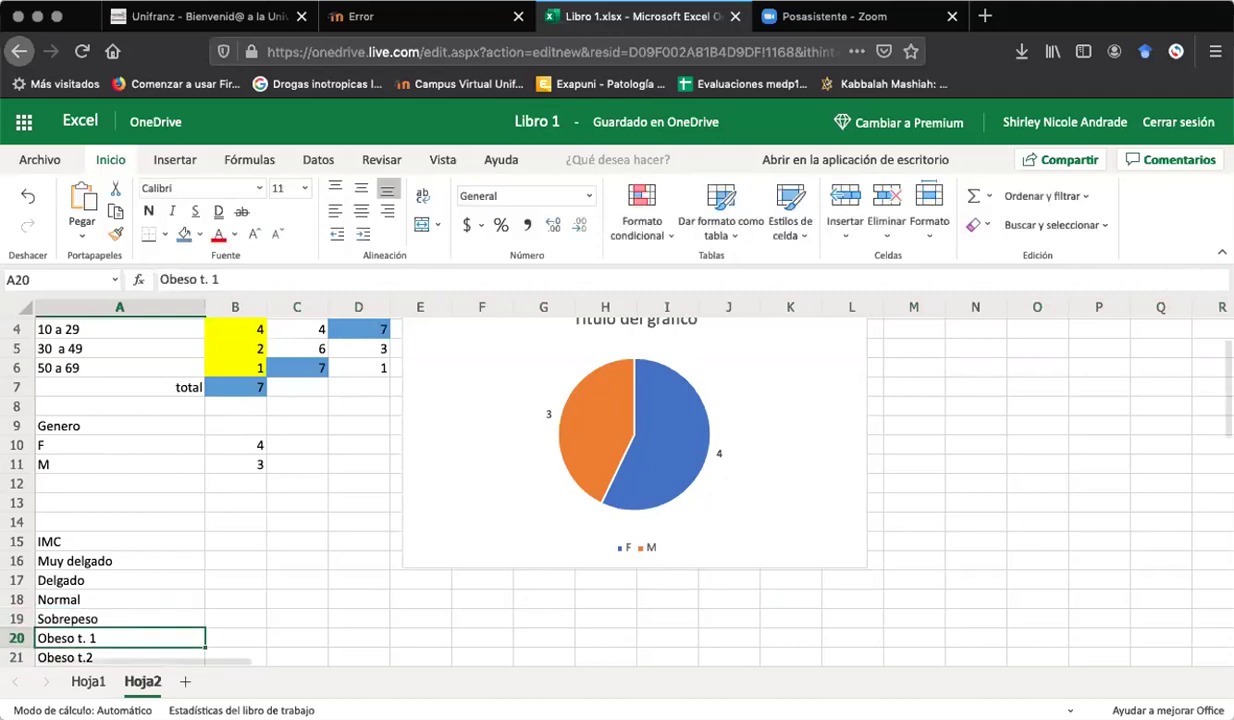
left_click(119, 580)
left_click(119, 561)
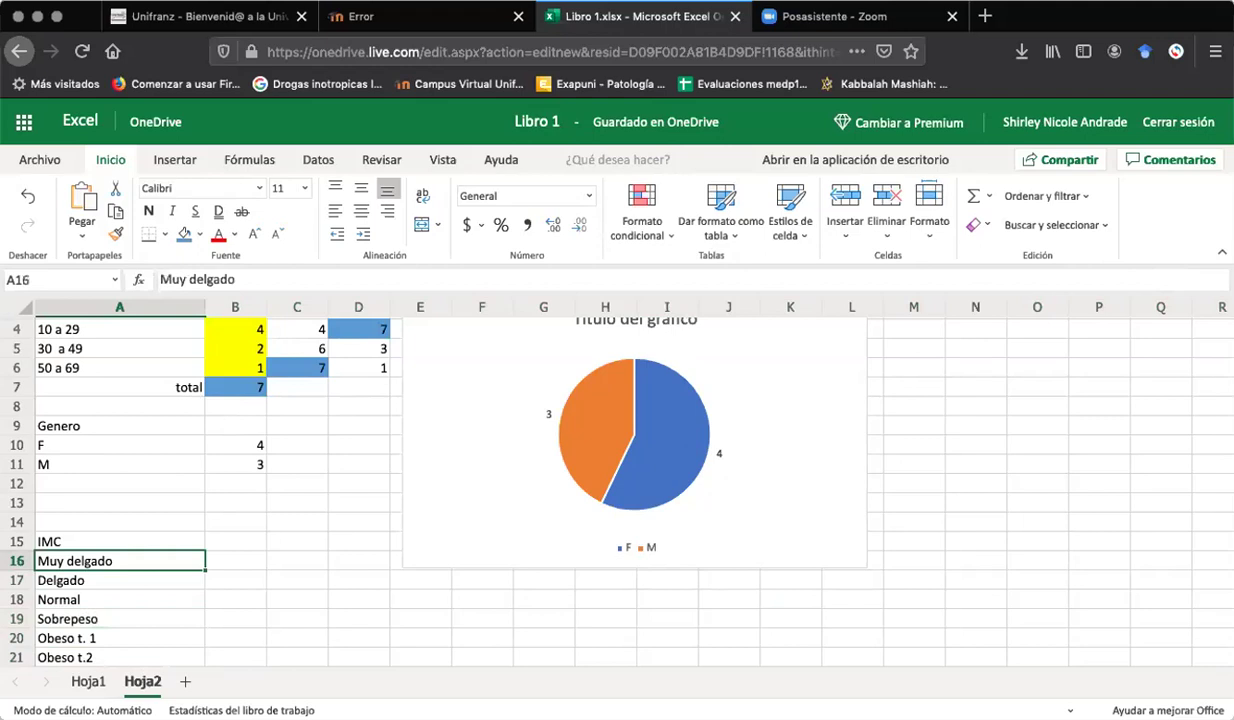
left_click(235, 541)
Add header N in B15 and counts 1 and 1 for Muy delgado and Delgado.
type("N")
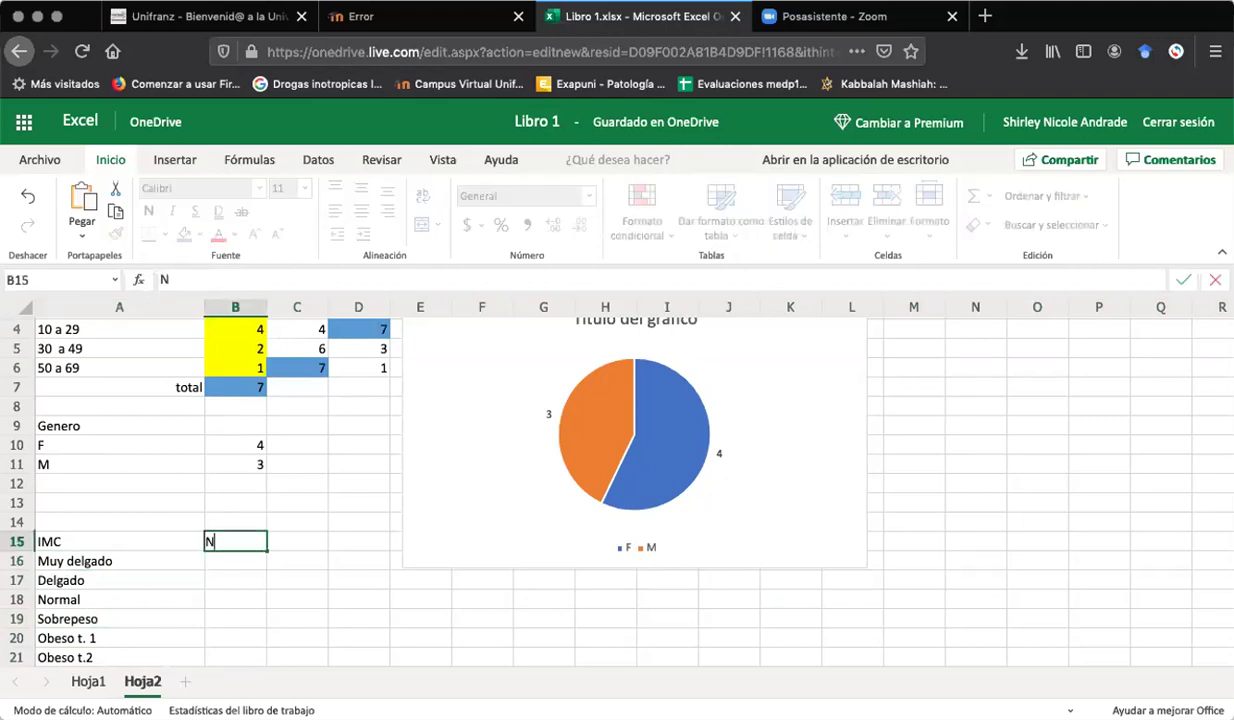
key("Return")
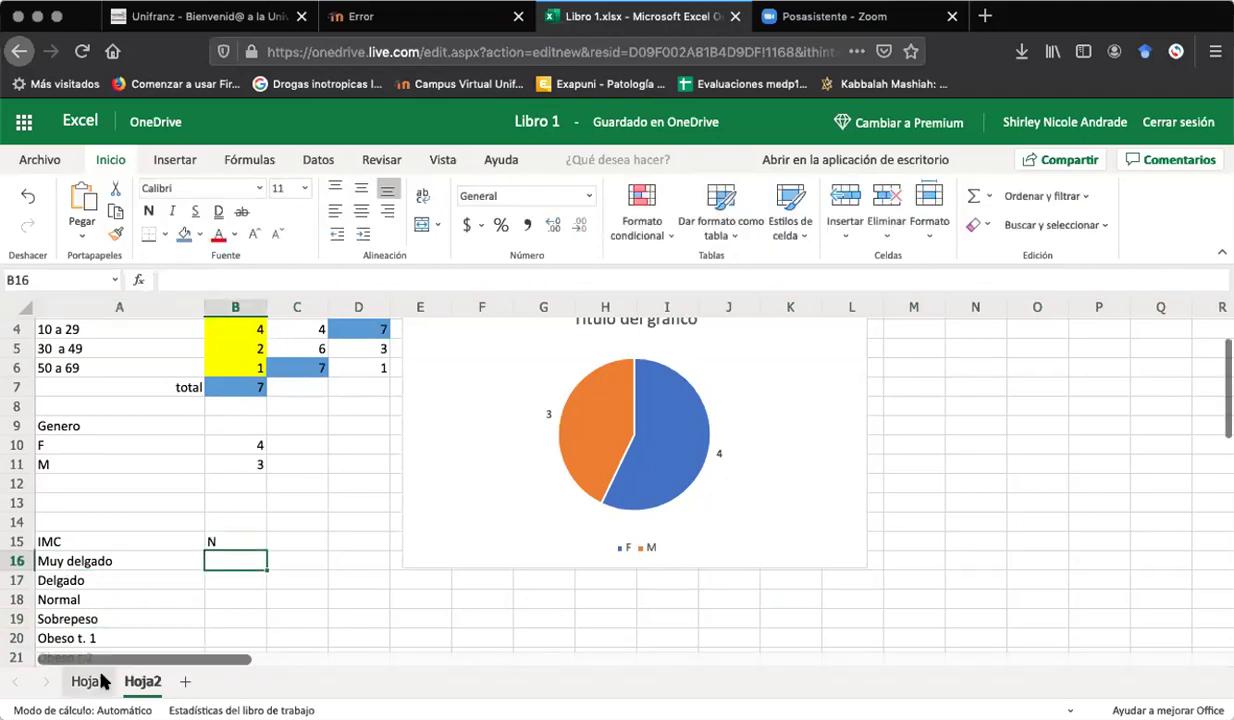
left_click(88, 681)
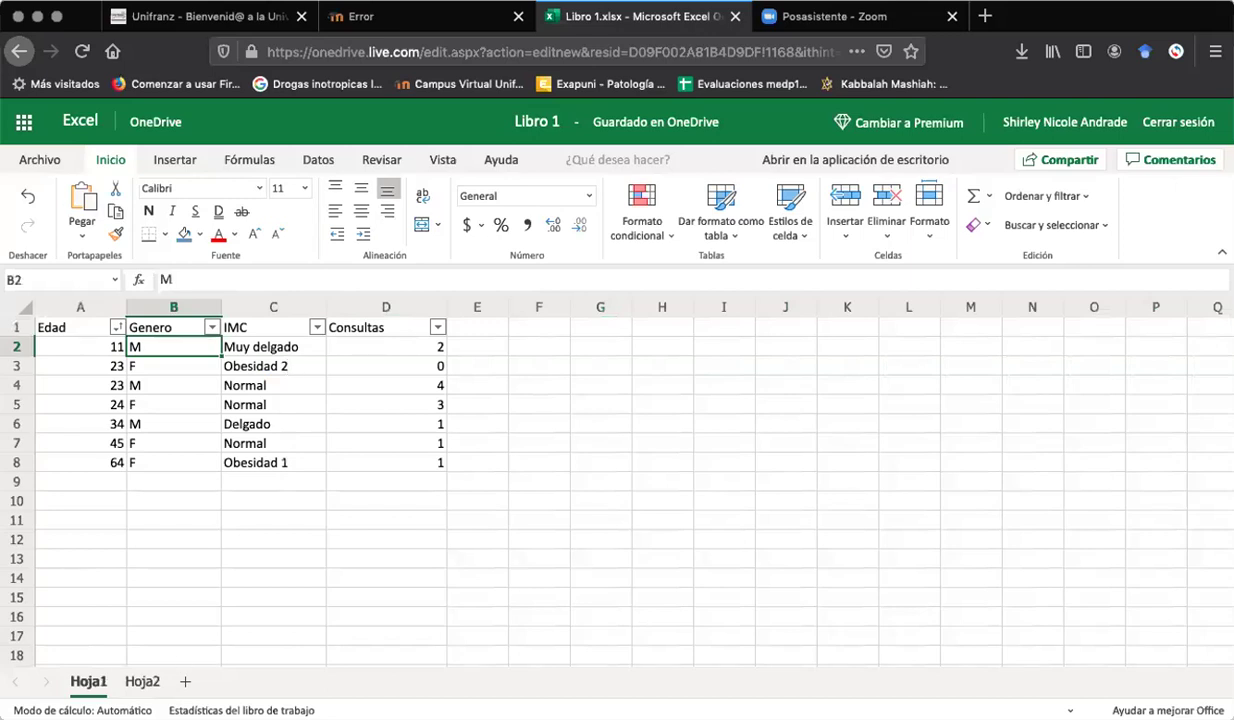
left_click(143, 682)
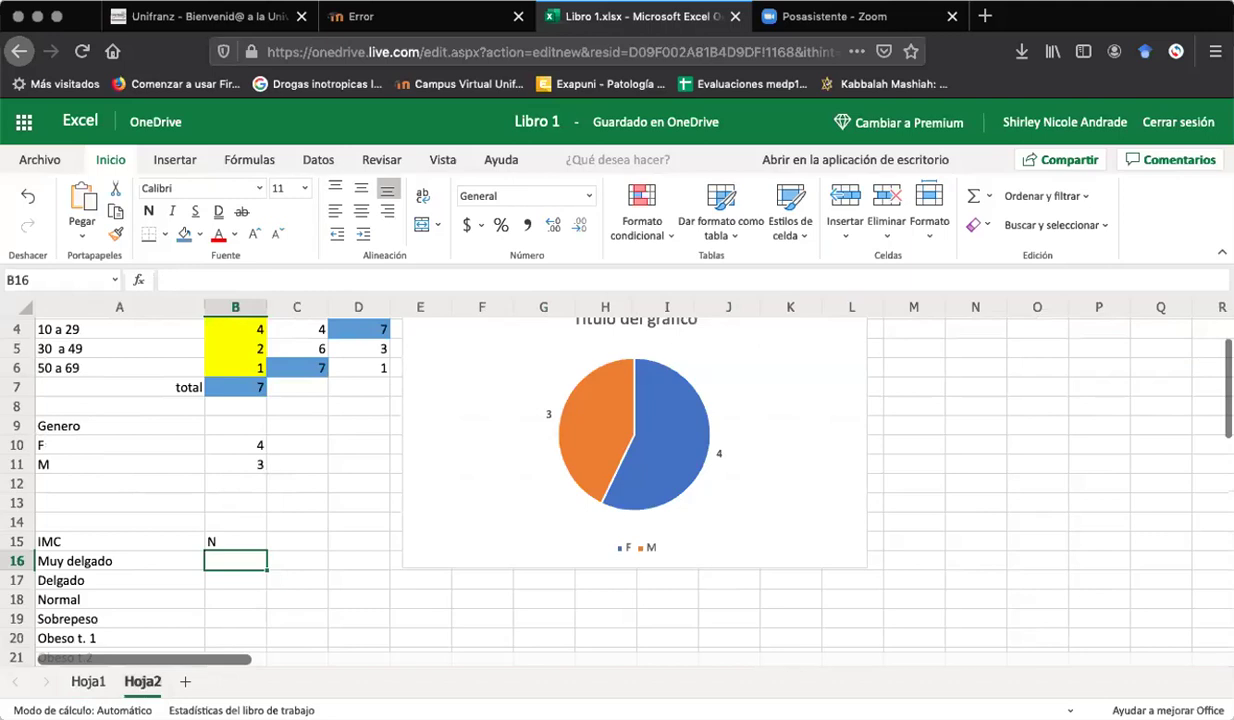
type("1")
key("Return")
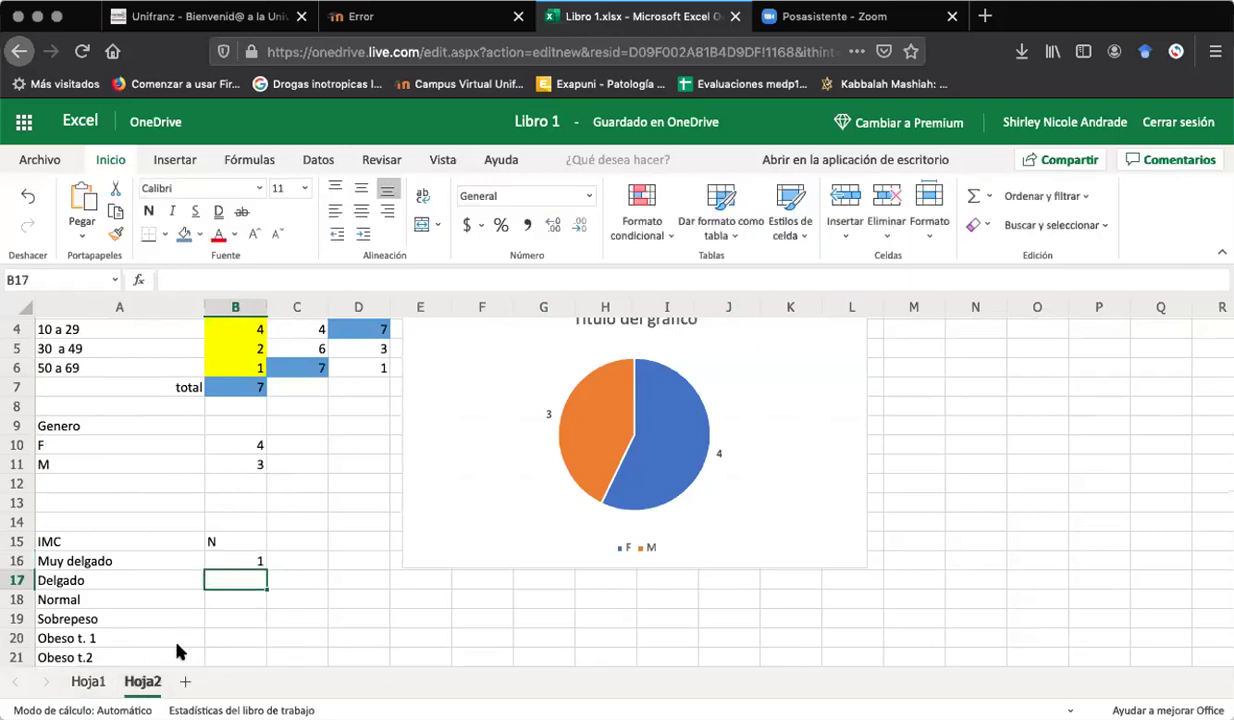
type("1")
key("Return")
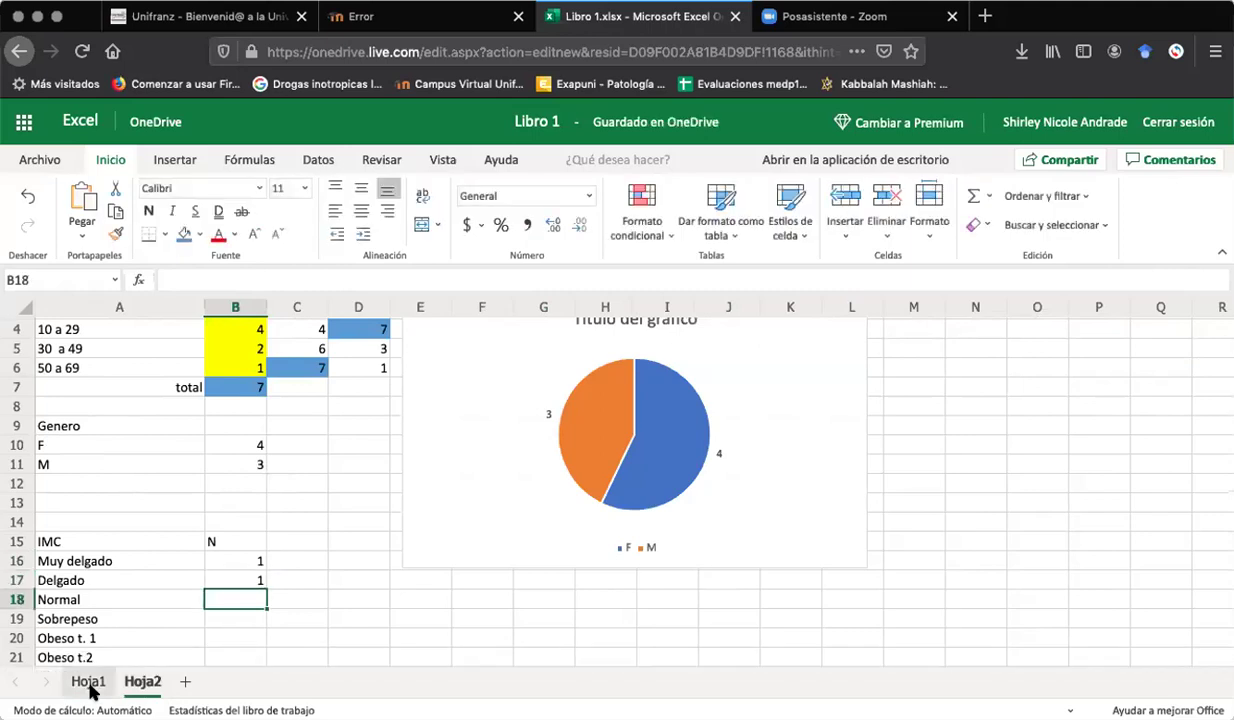
After rechecking Hoja1, enter counts 3, 0, 1, 1 for Normal through Obeso t.2.
left_click(88, 682)
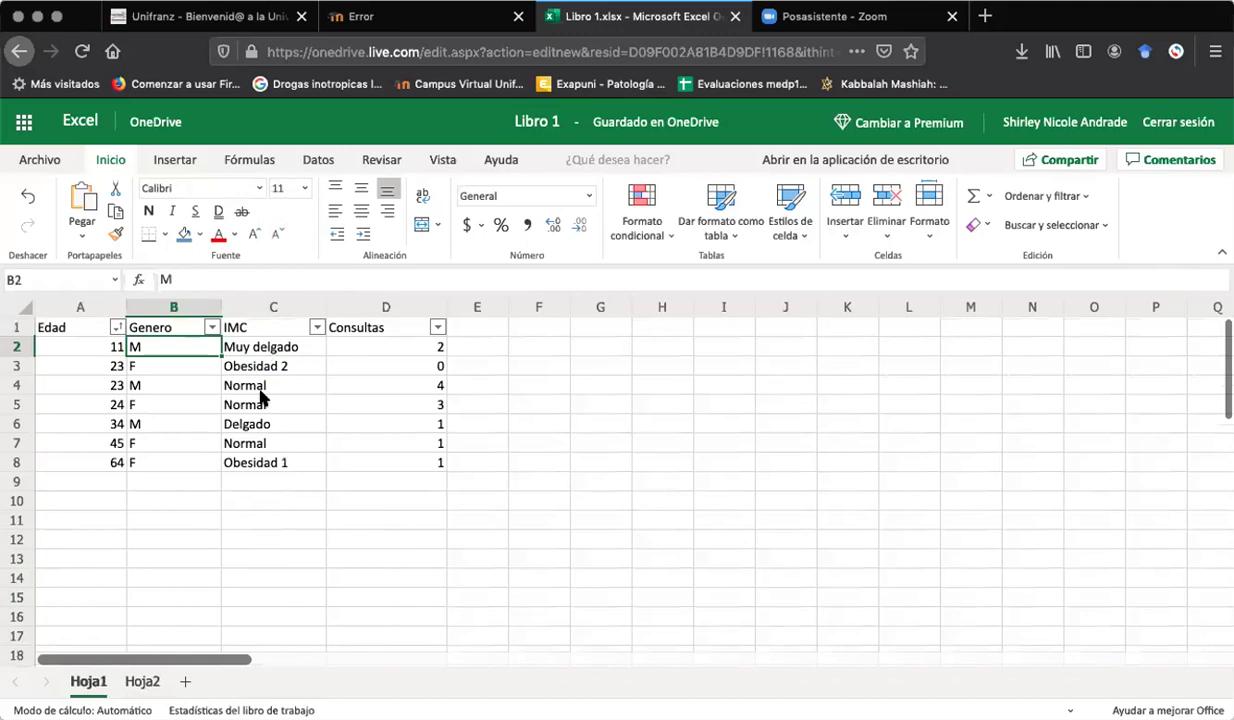
left_click(143, 682)
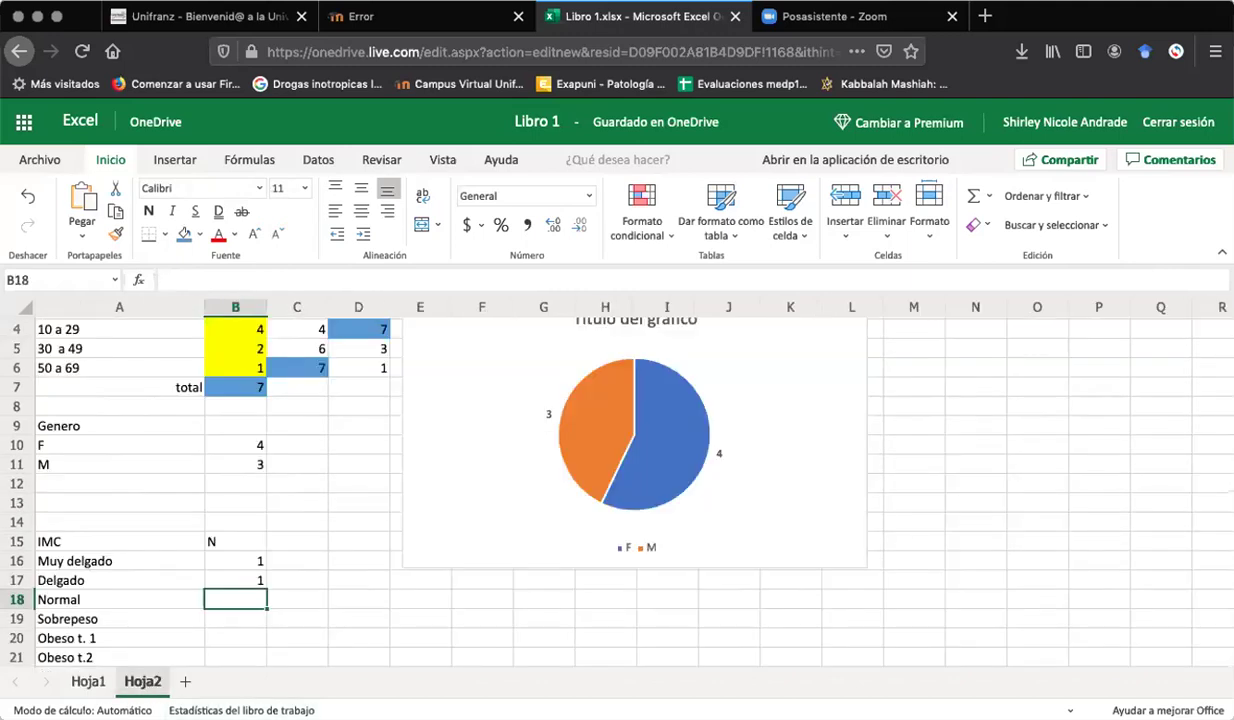
type("3")
key("Return")
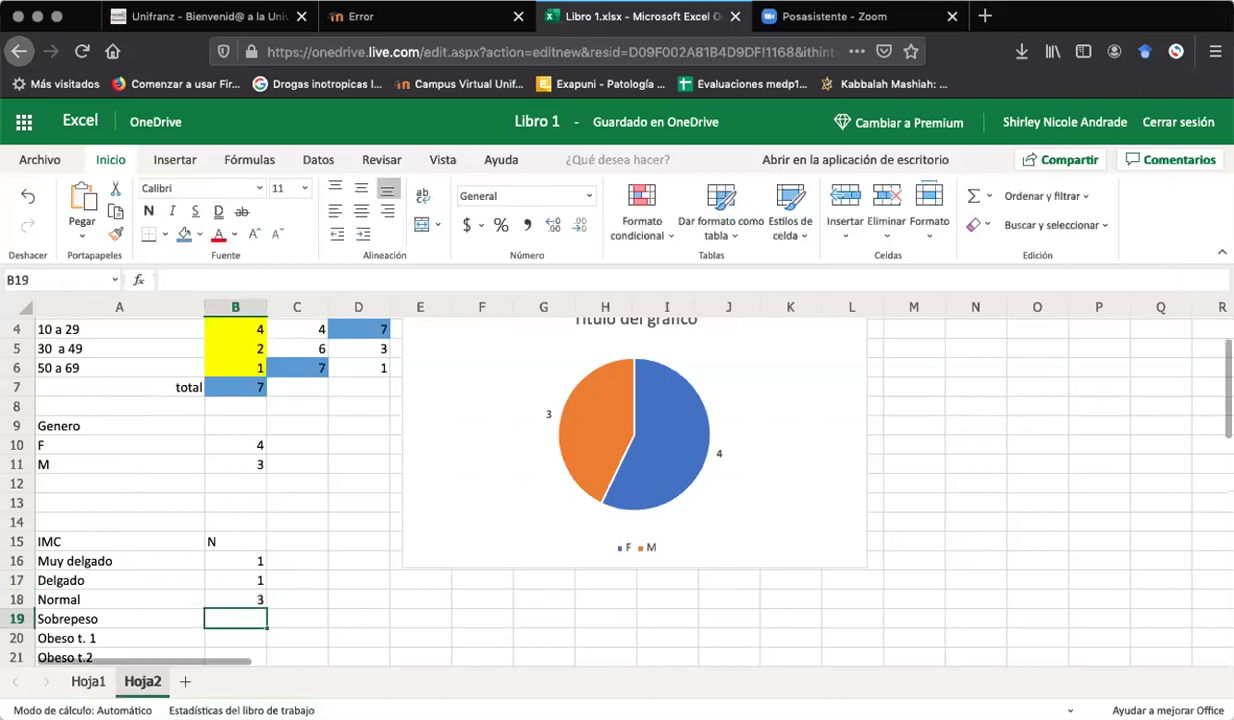
type("0")
key("Return")
type("1")
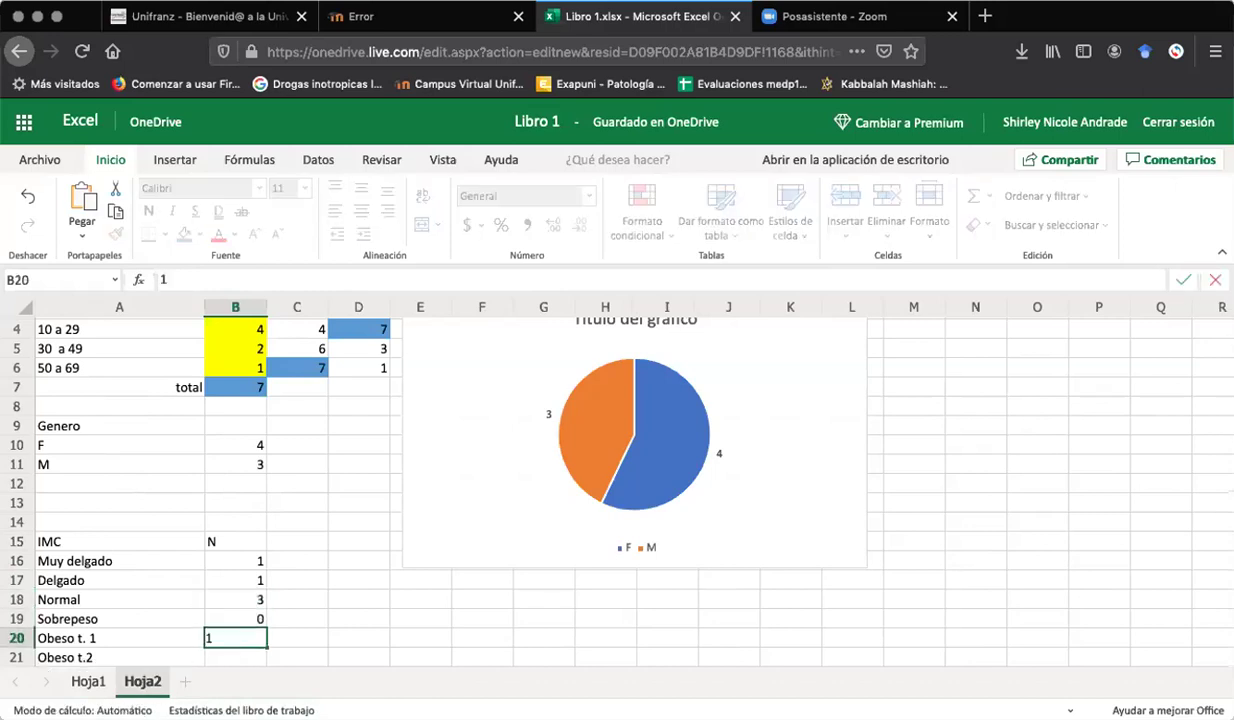
key("Return")
type("1")
key("Return")
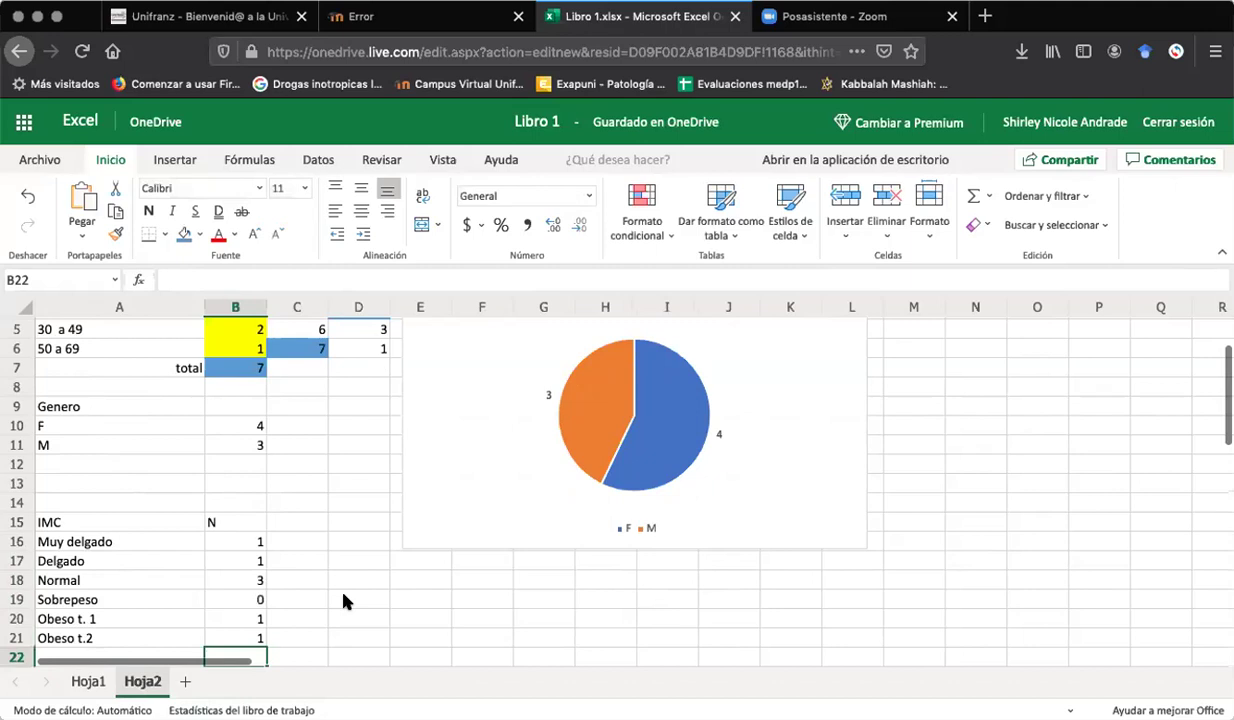
Insert a 2D horizontal bar chart of the IMC range A16:B21.
left_click(85, 524)
left_click_drag(113, 545, 242, 637)
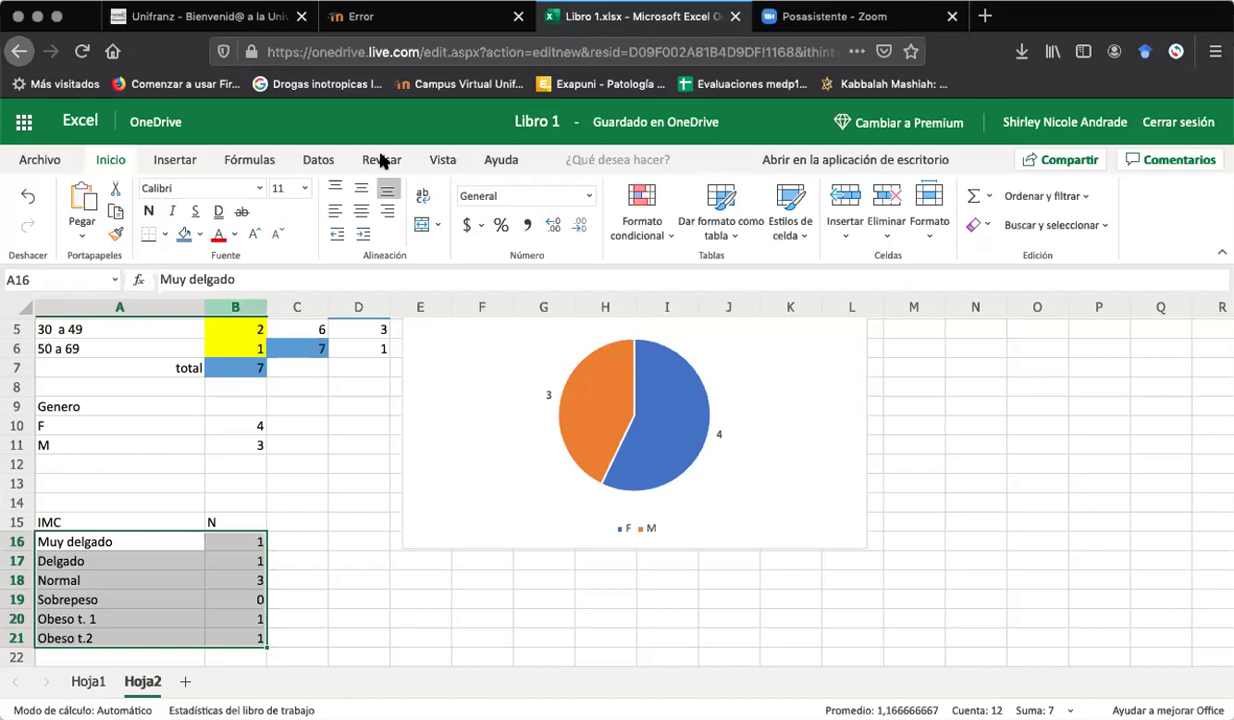
left_click(176, 160)
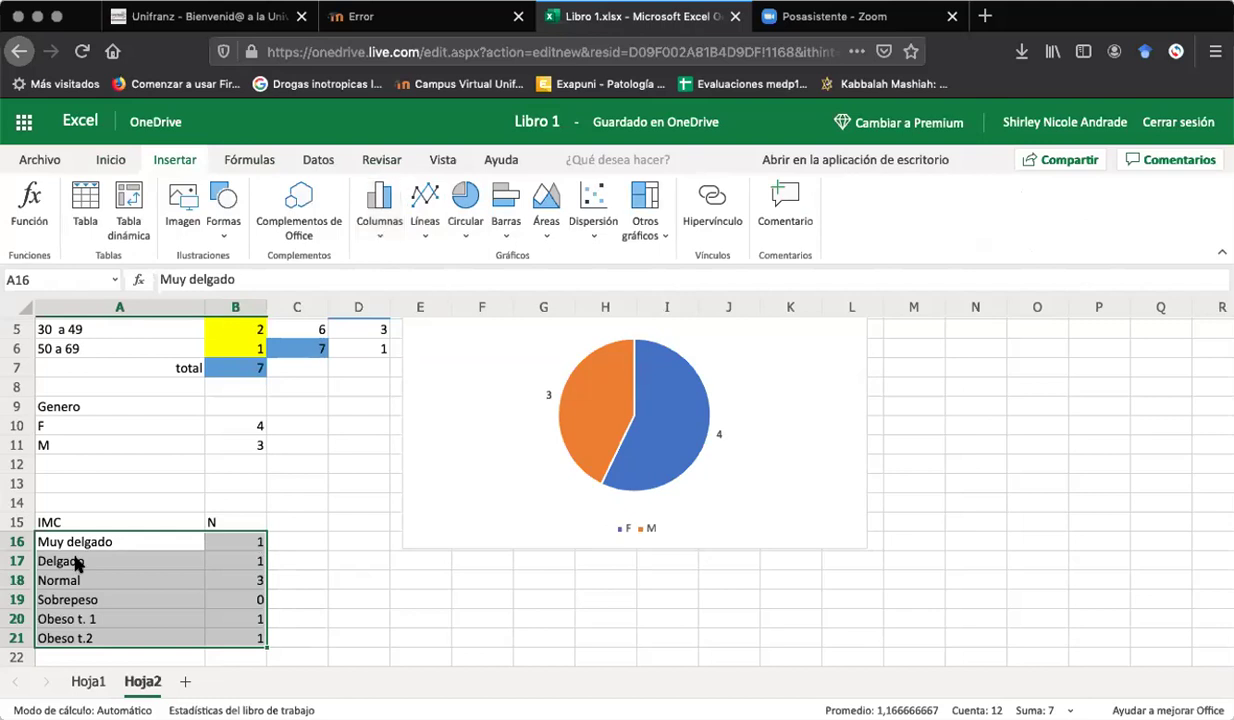
left_click(513, 317)
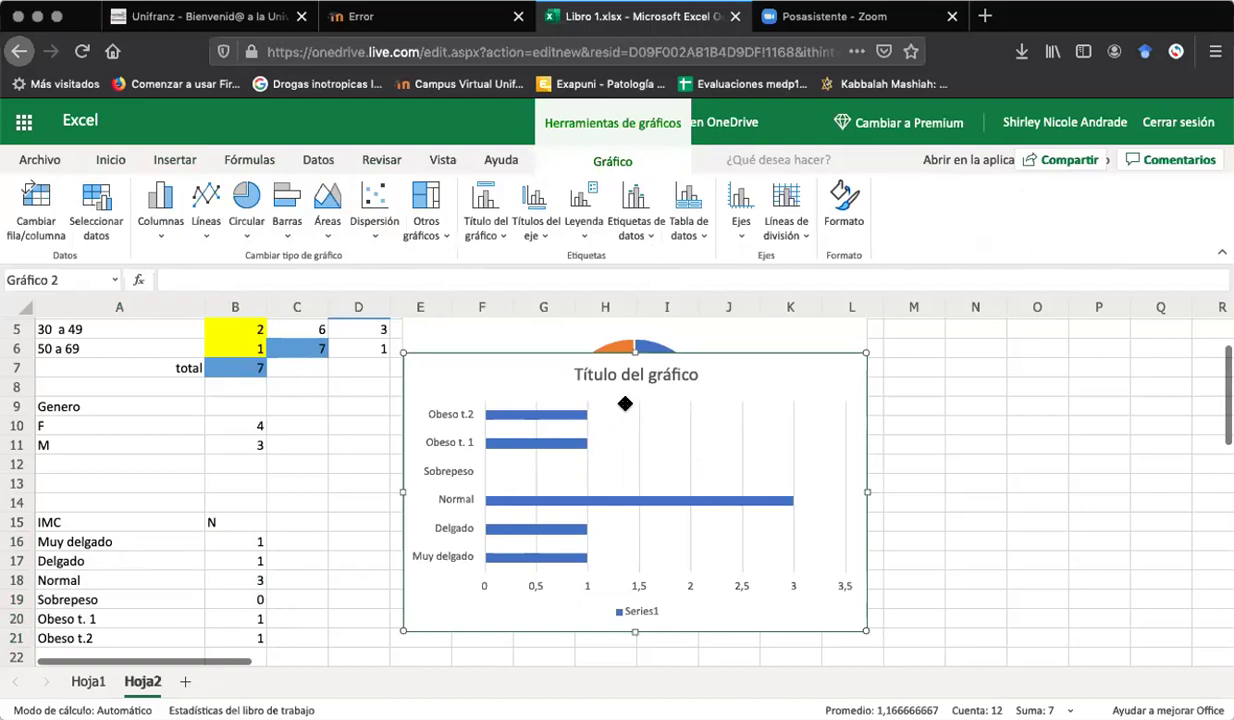
Position the IMC bar chart beneath the gender pie chart.
left_click_drag(503, 372, 626, 402)
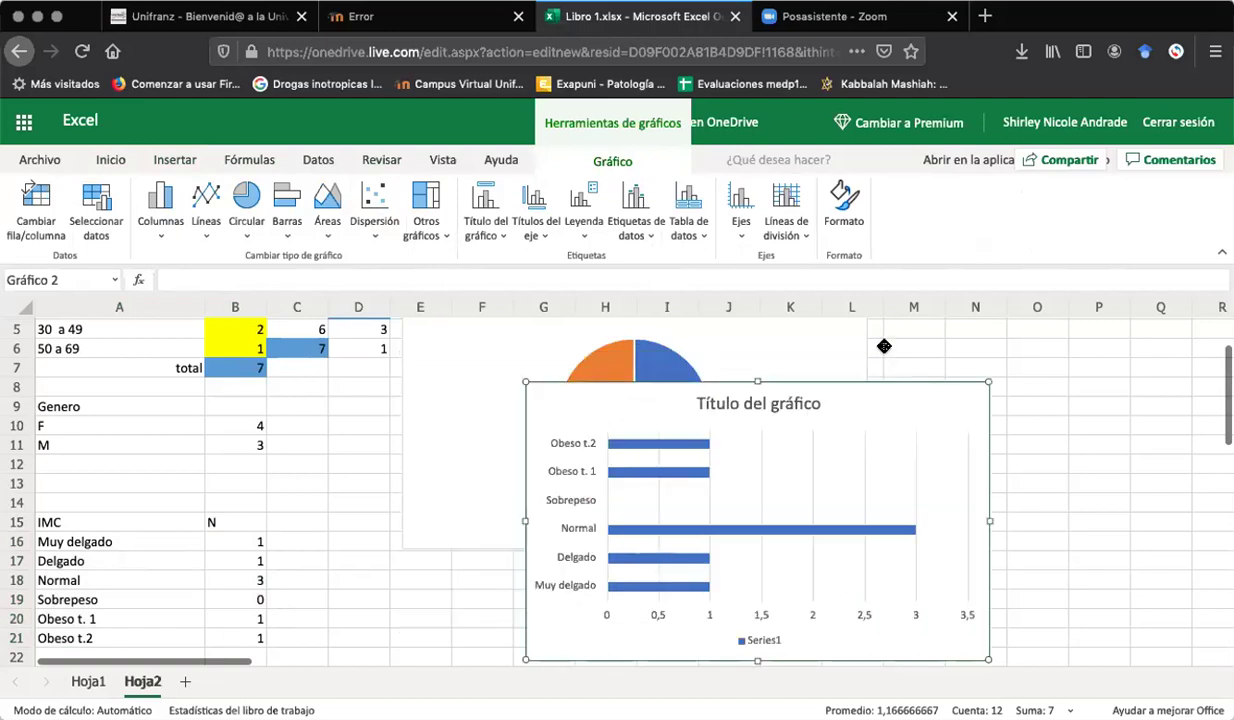
scroll(885, 351, "down", 2)
scroll(875, 380, "up", 2)
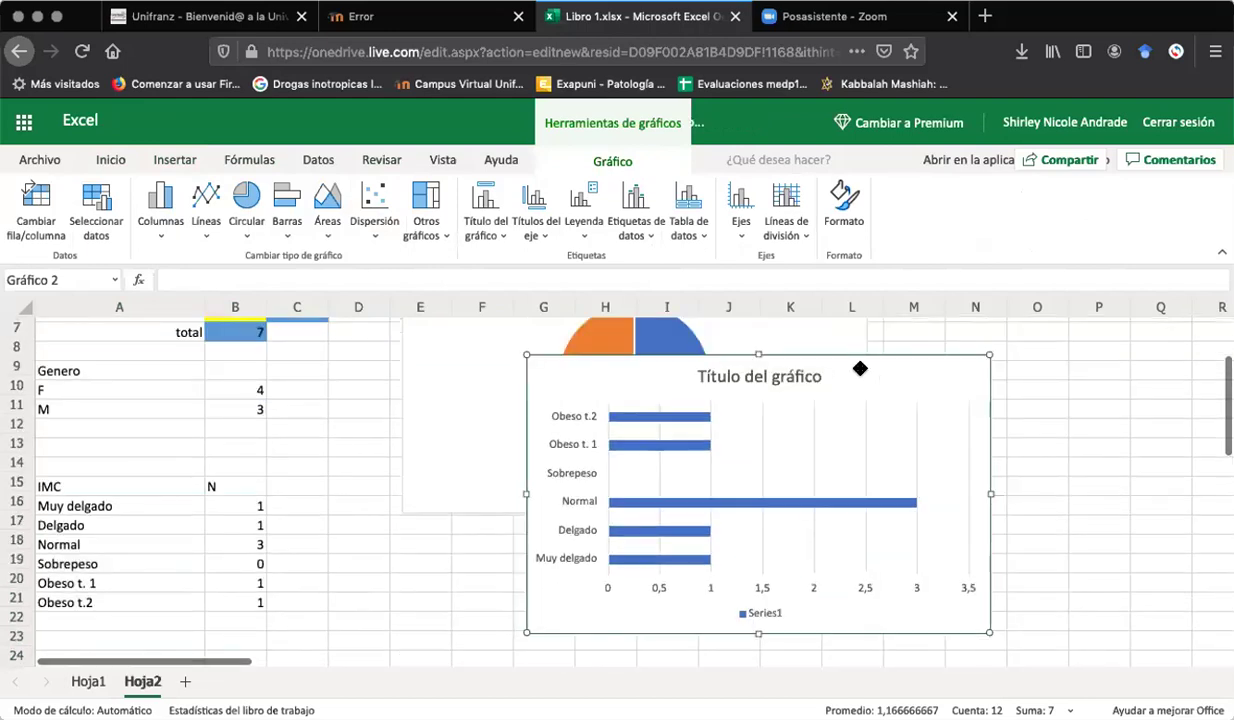
left_click(870, 350)
left_click_drag(649, 553, 711, 530)
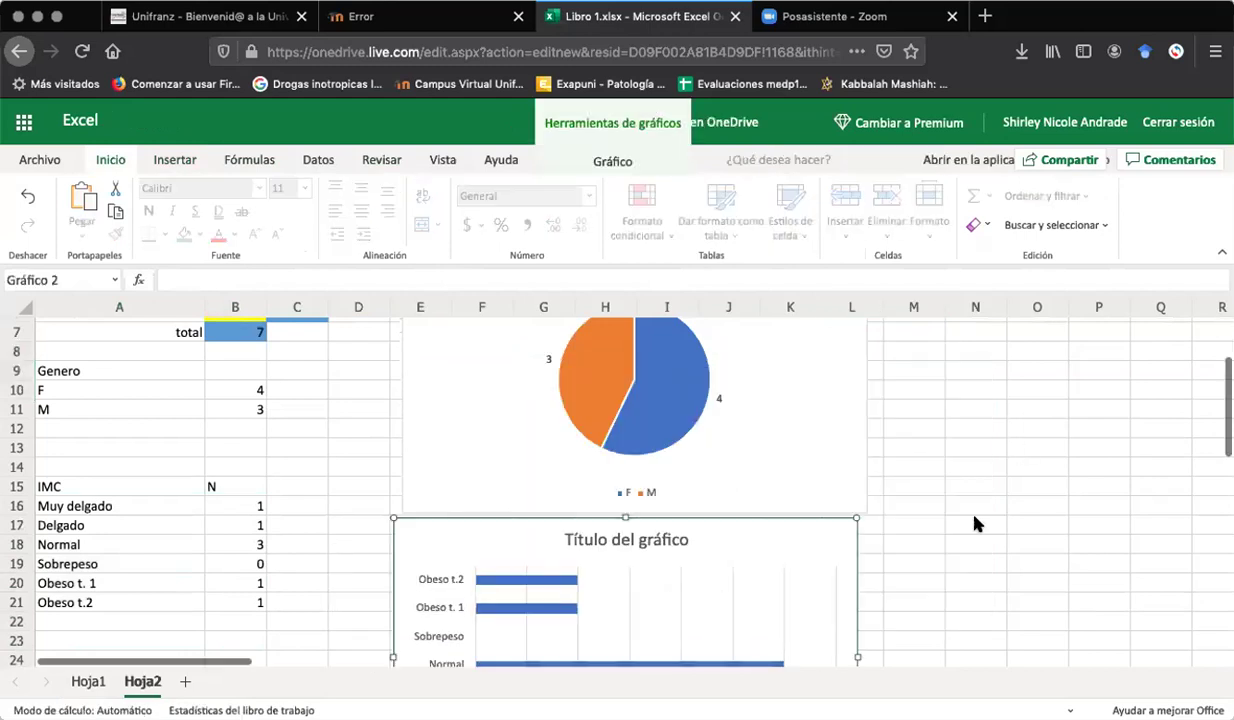
scroll(978, 523, "down", 2)
scroll(978, 523, "down", 3)
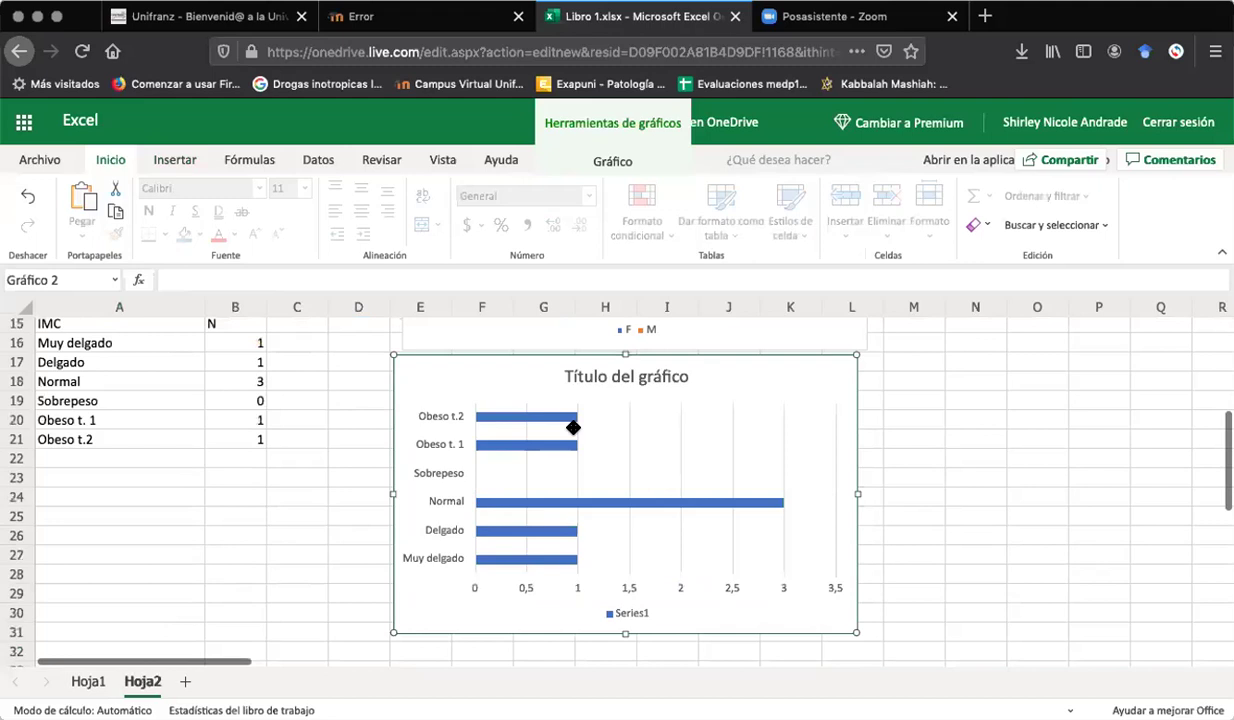